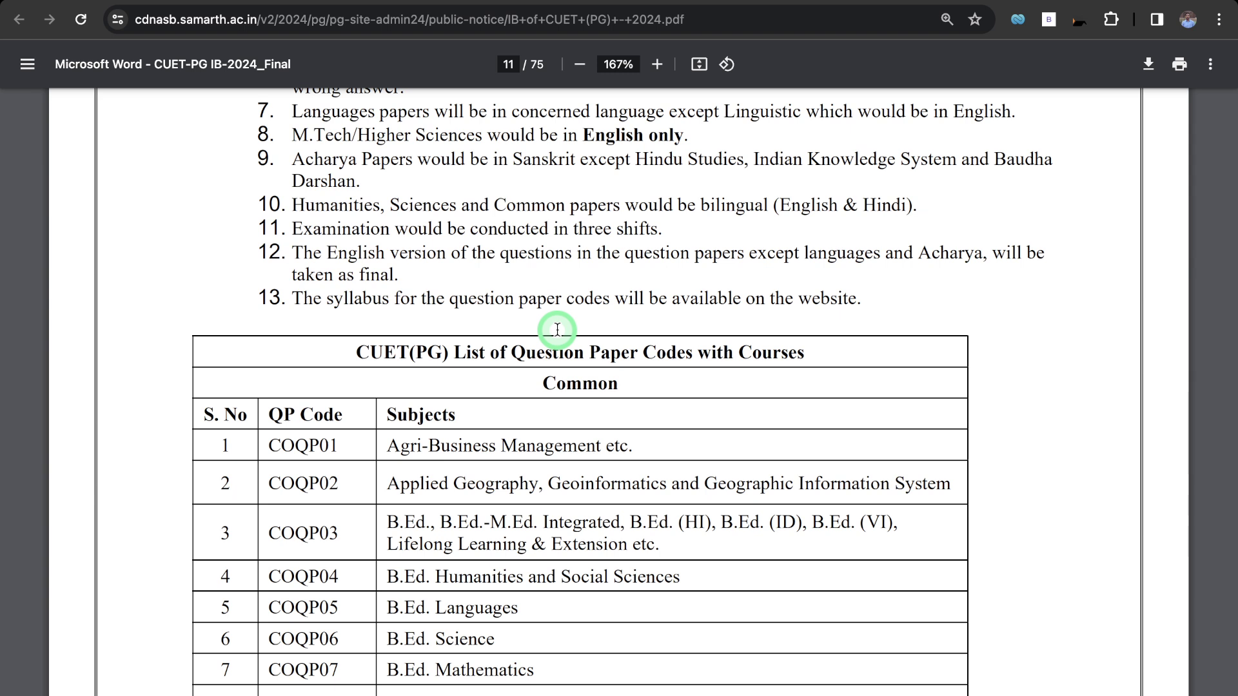
Read through the Common and Languages paper code tables on pages 11–12 of the bulletin.
scroll(557, 330, "down", 4)
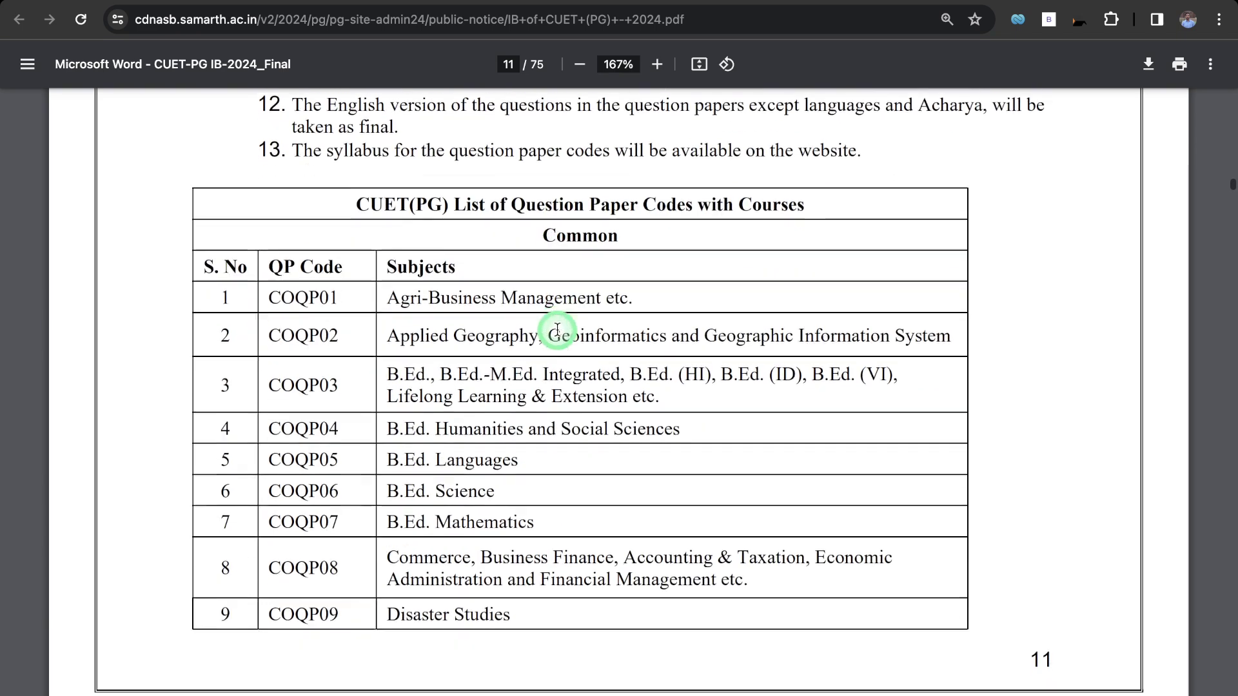
scroll(557, 329, "down", 1)
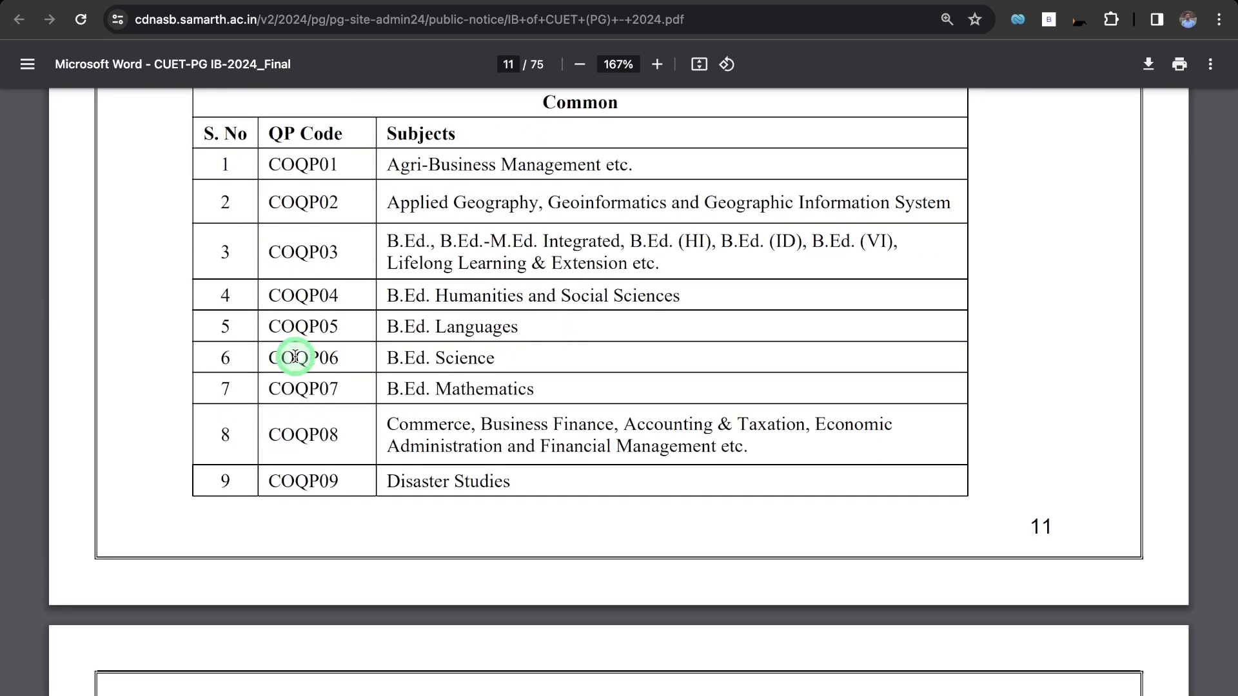
scroll(296, 356, "up", 2)
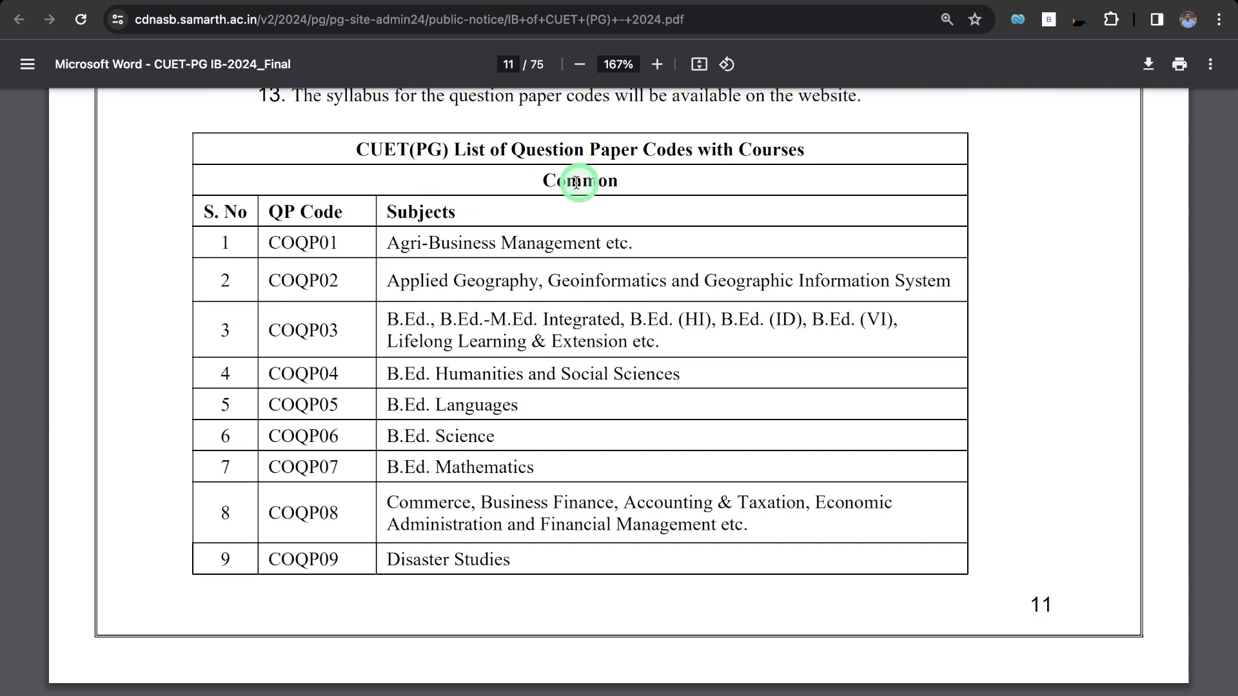
scroll(372, 434, "down", 9)
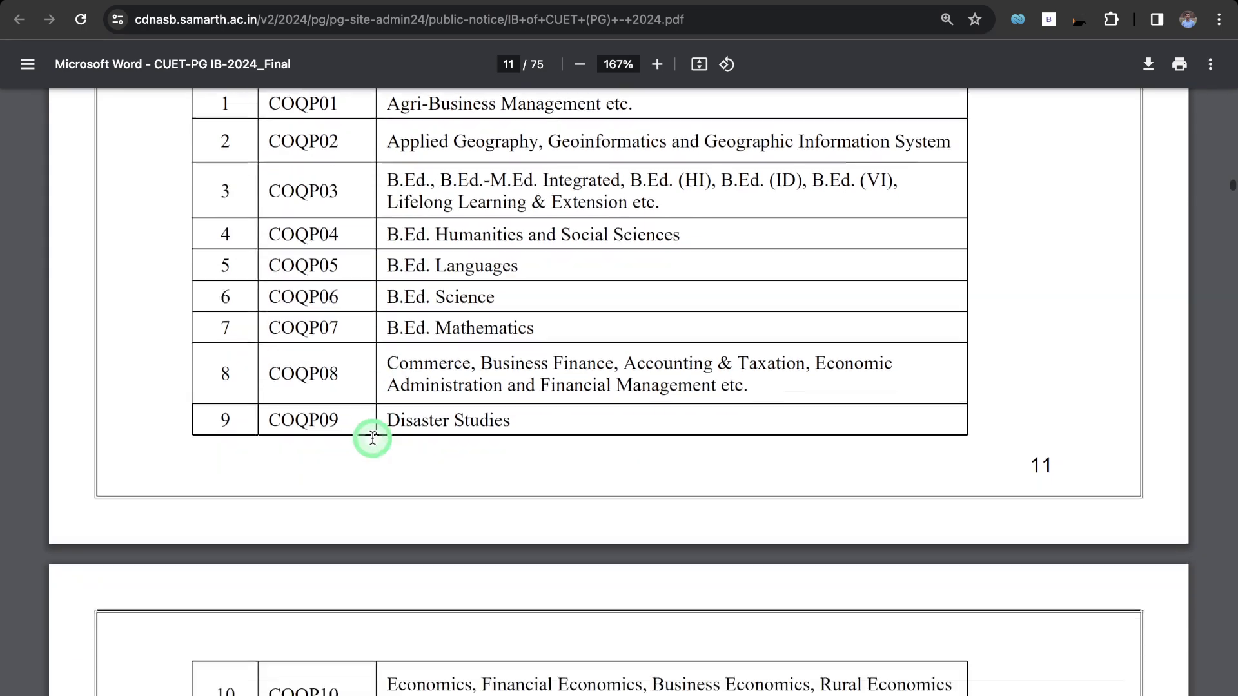
left_click(335, 361)
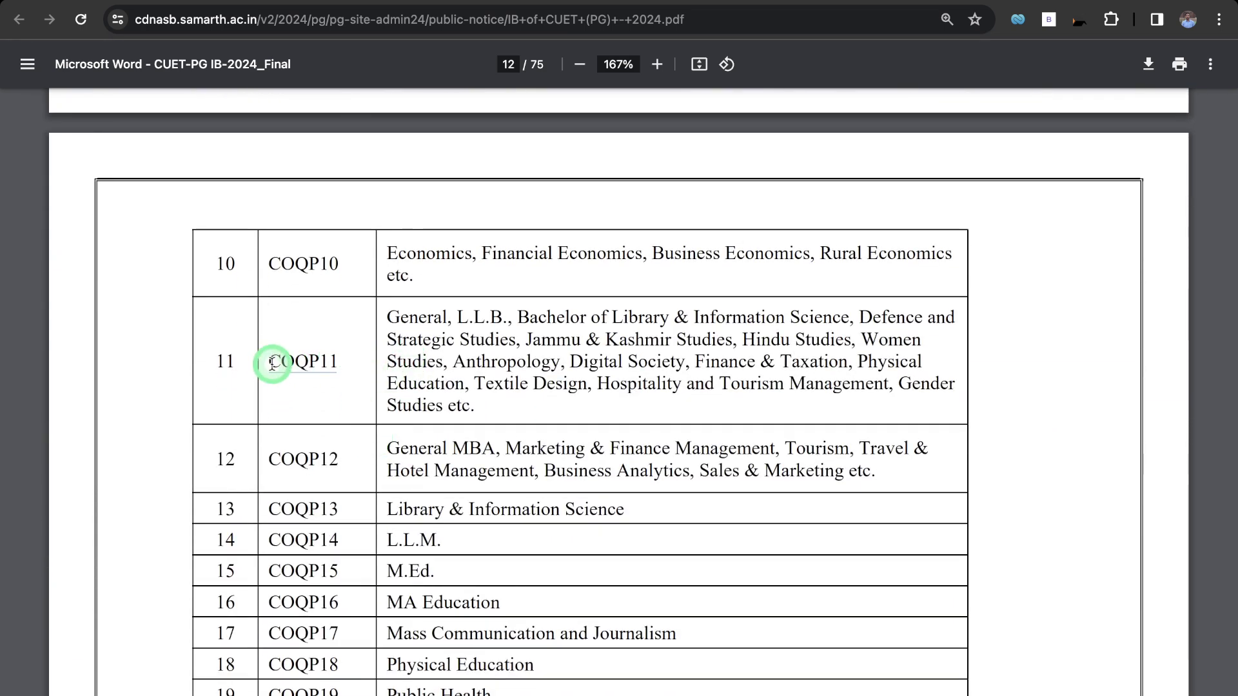
scroll(367, 399, "down", 3)
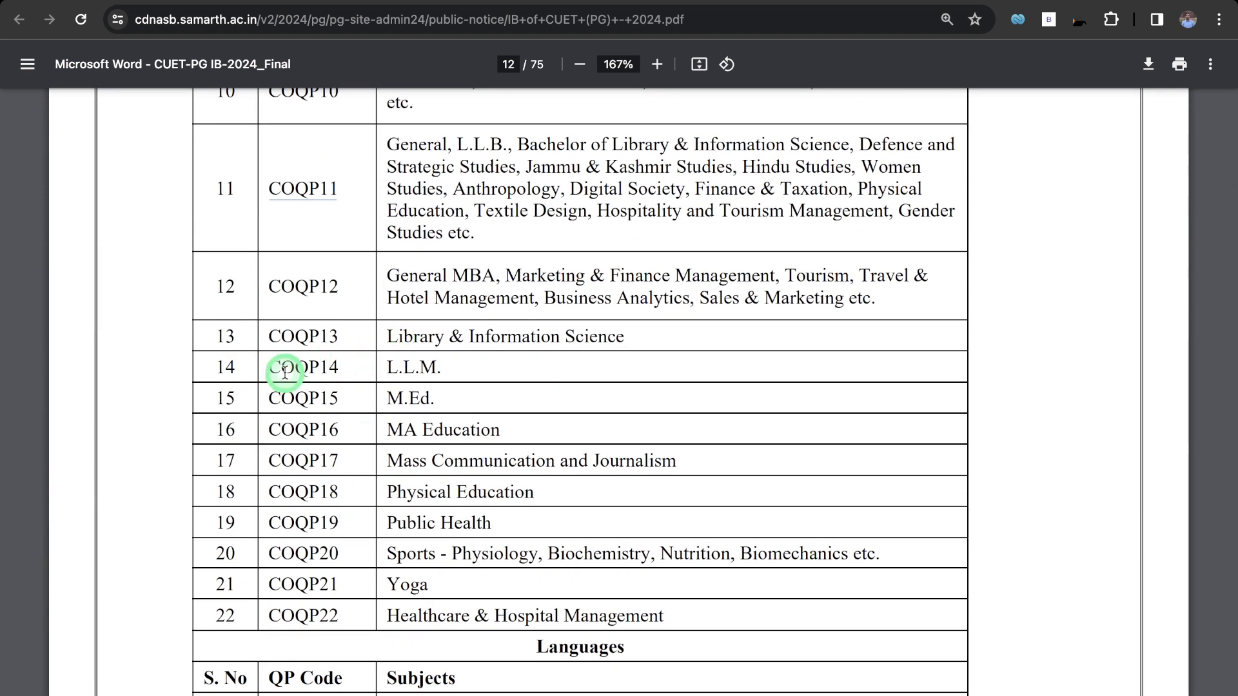
scroll(407, 431, "down", 8)
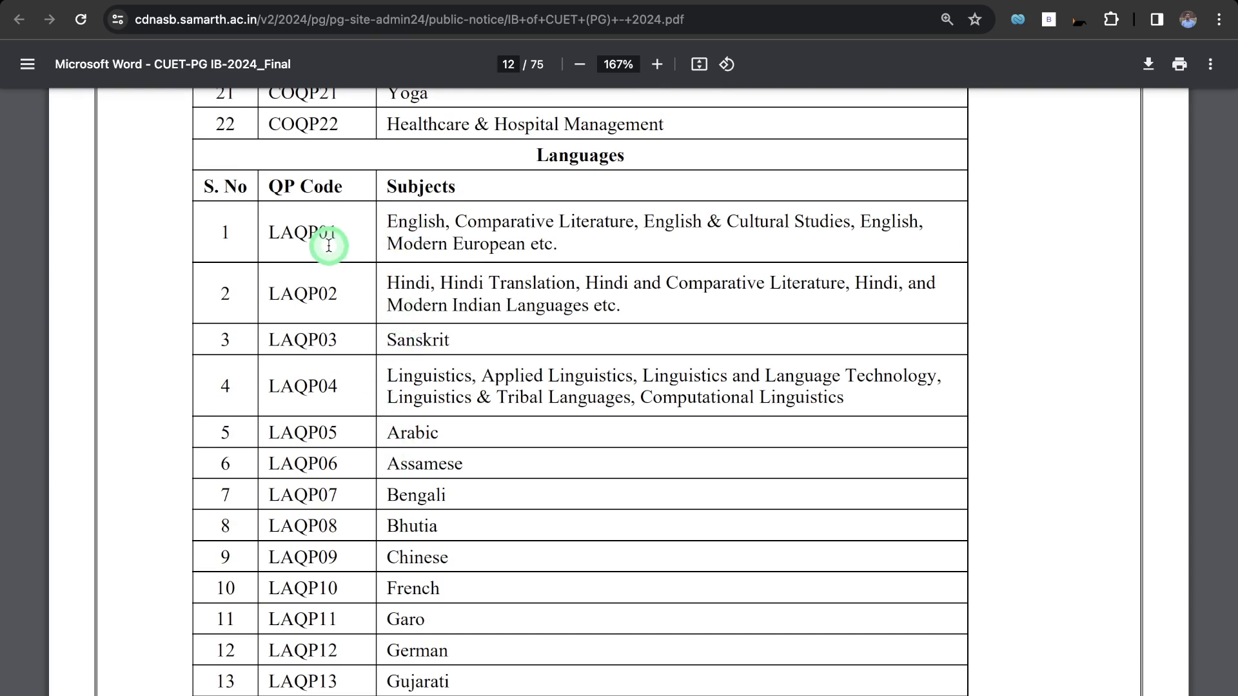
scroll(354, 243, "up", 1)
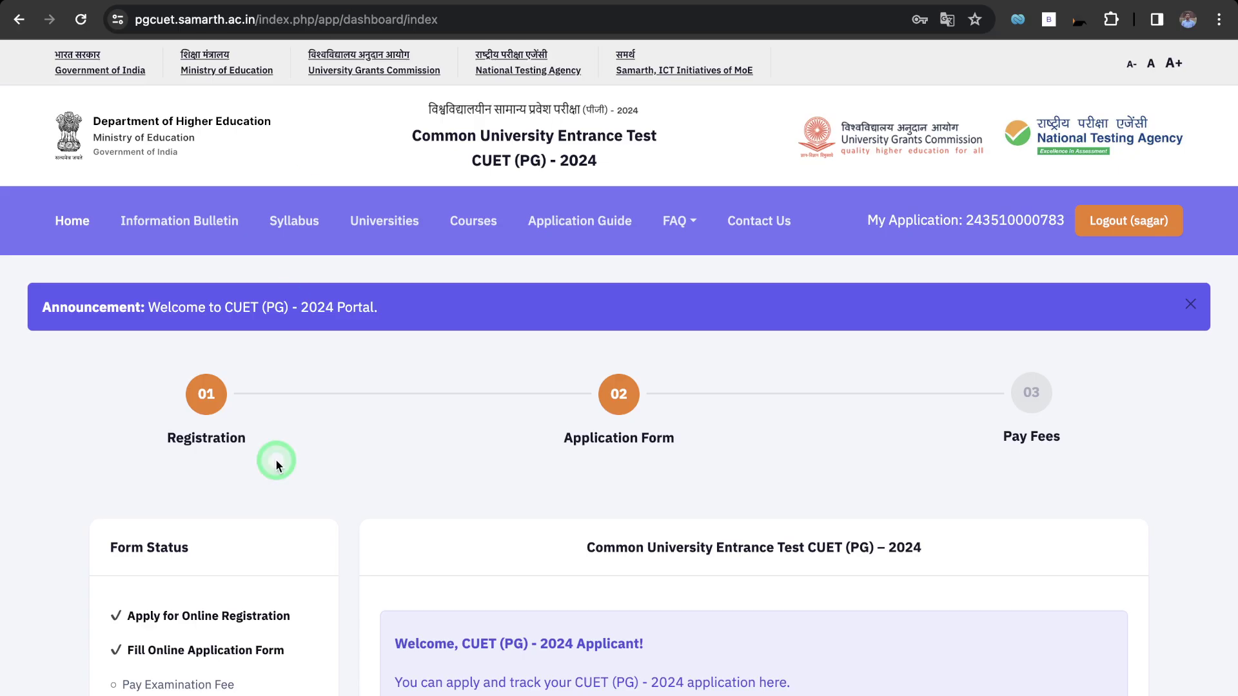
scroll(276, 462, "down", 1)
scroll(276, 461, "up", 1)
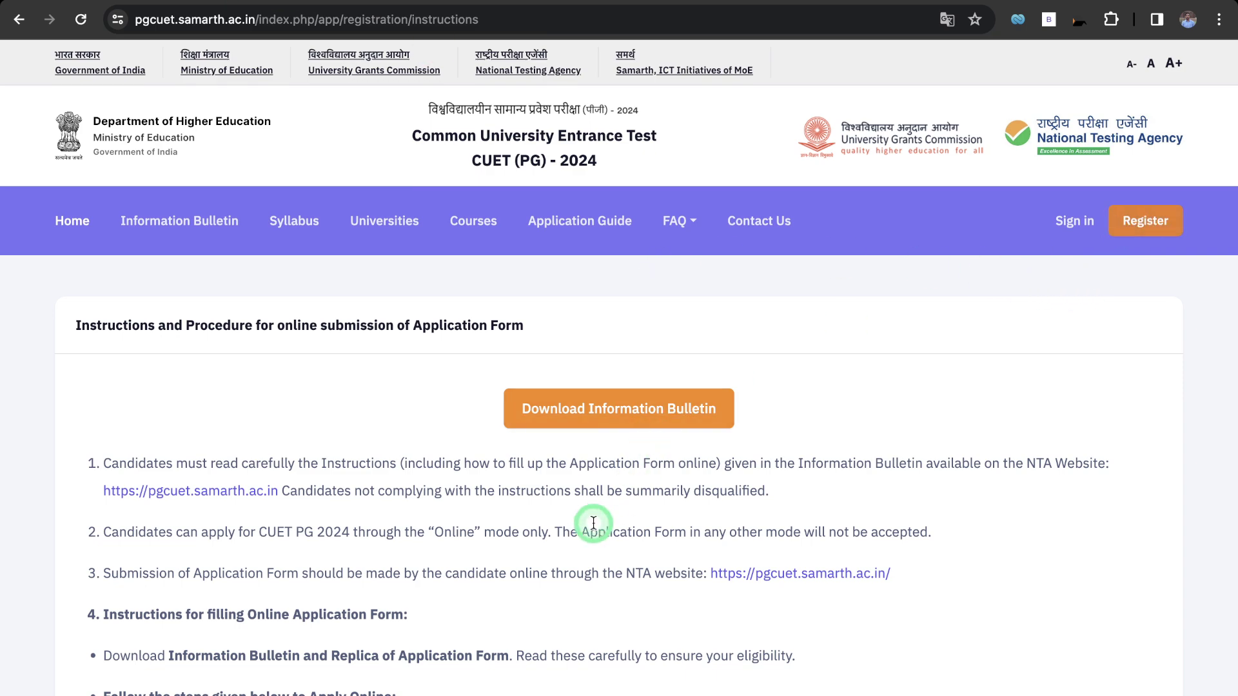
Tick the information bulletin declaration at the bottom of the instructions and proceed to registration.
scroll(593, 524, "down", 6)
scroll(593, 527, "down", 7)
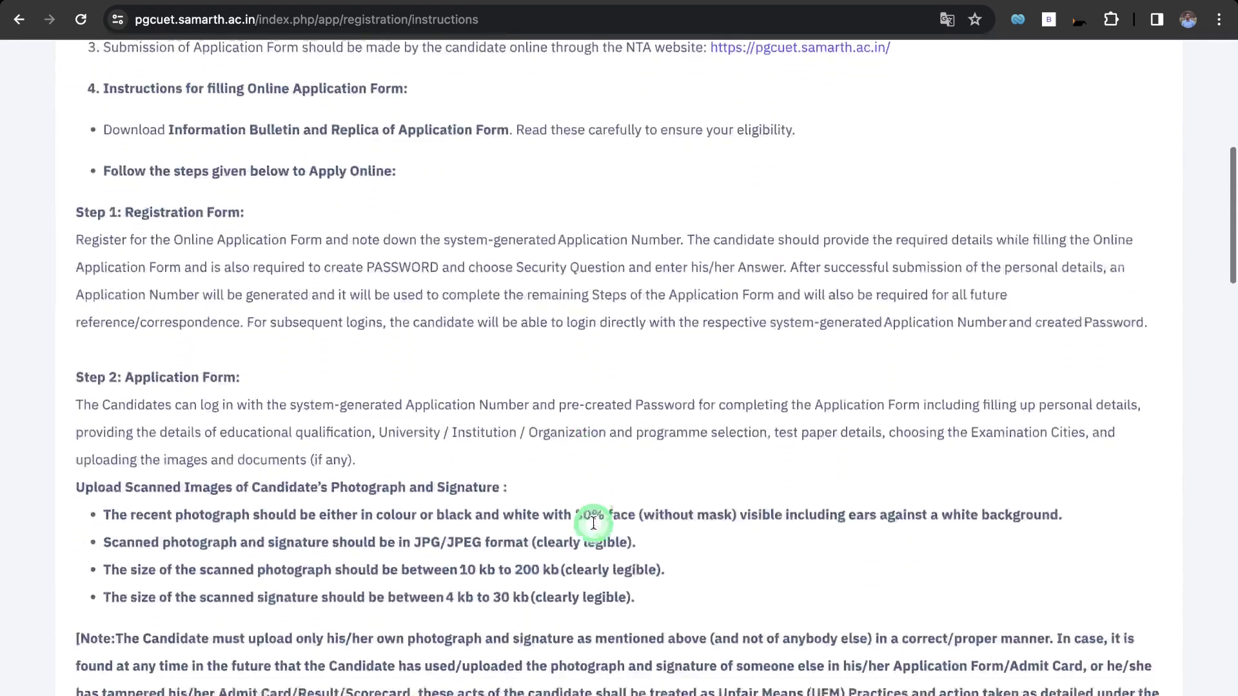
scroll(594, 528, "down", 15)
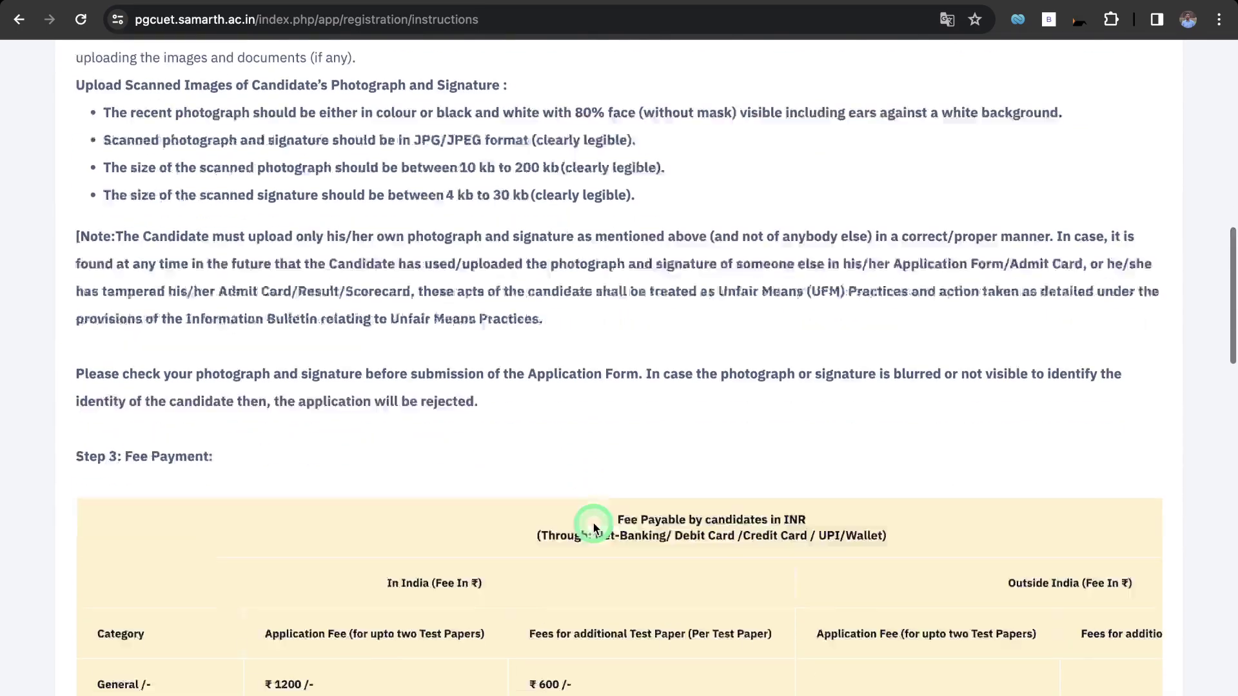
scroll(594, 521, "down", 15)
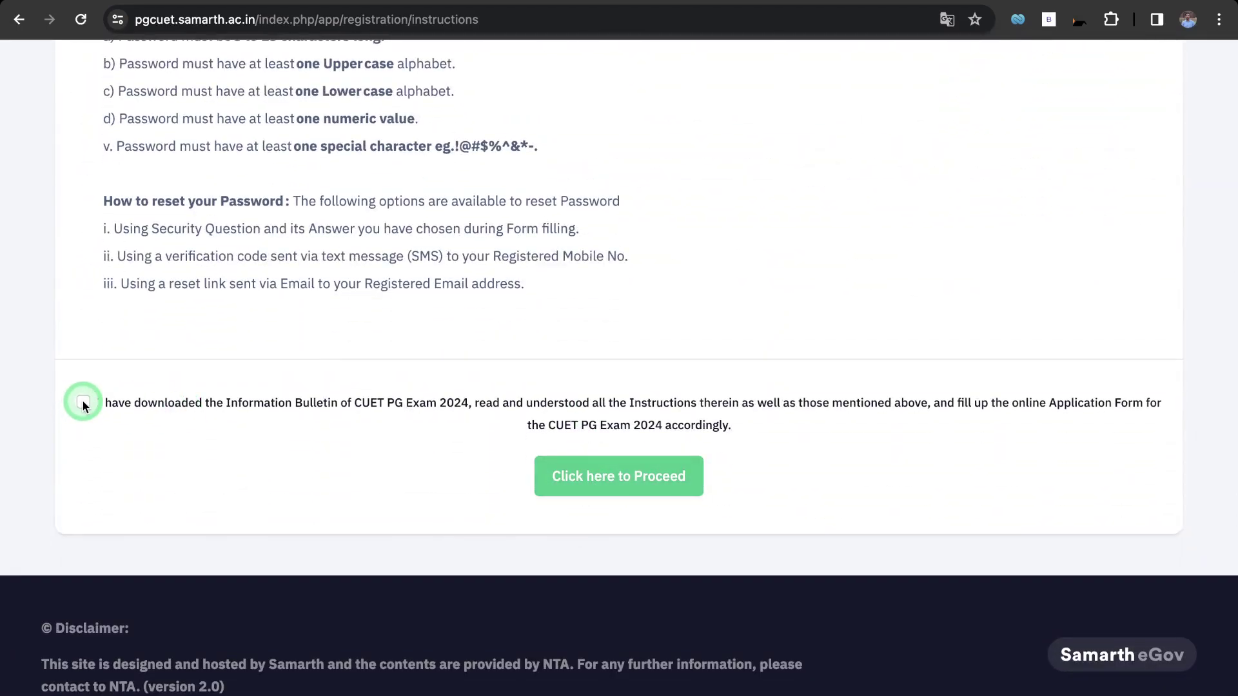
left_click(83, 401)
left_click(600, 481)
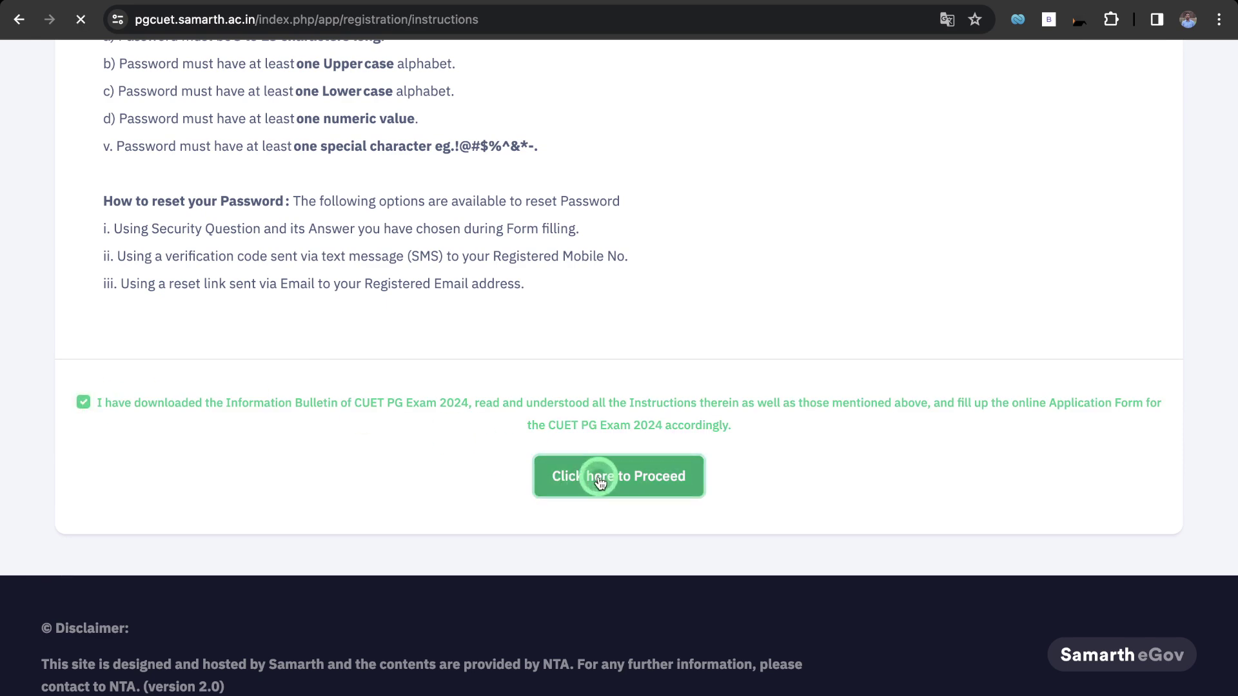
scroll(597, 475, "down", 3)
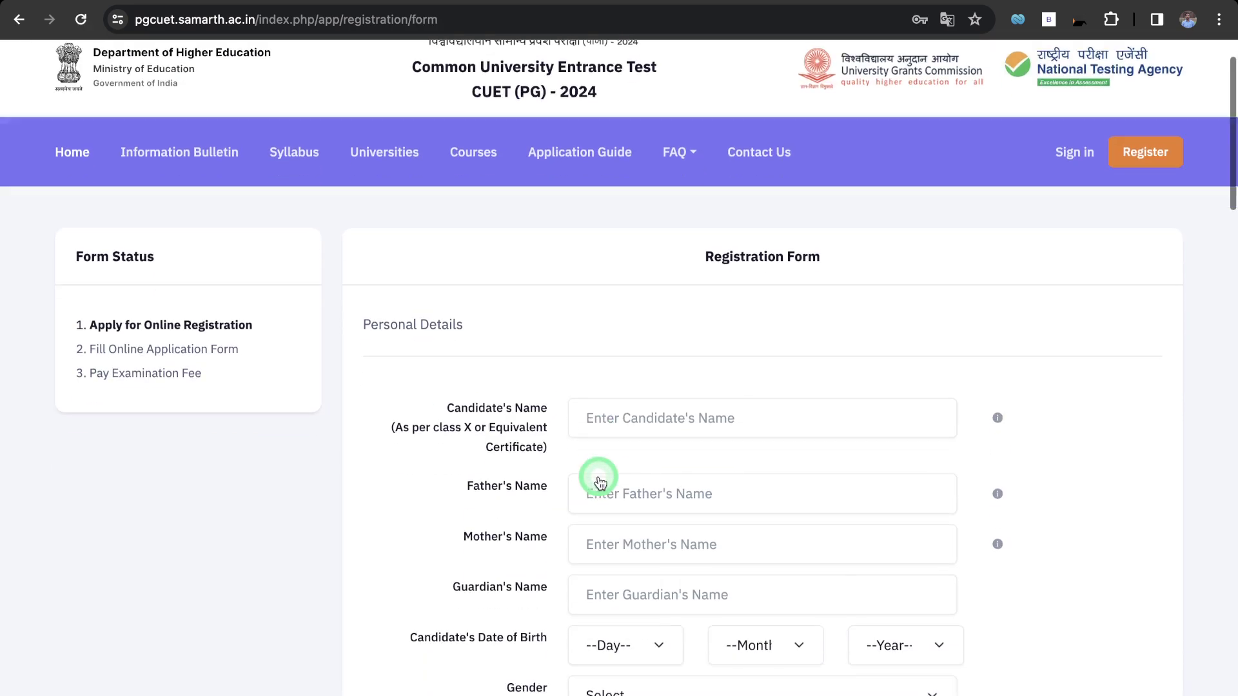
scroll(396, 444, "down", 4)
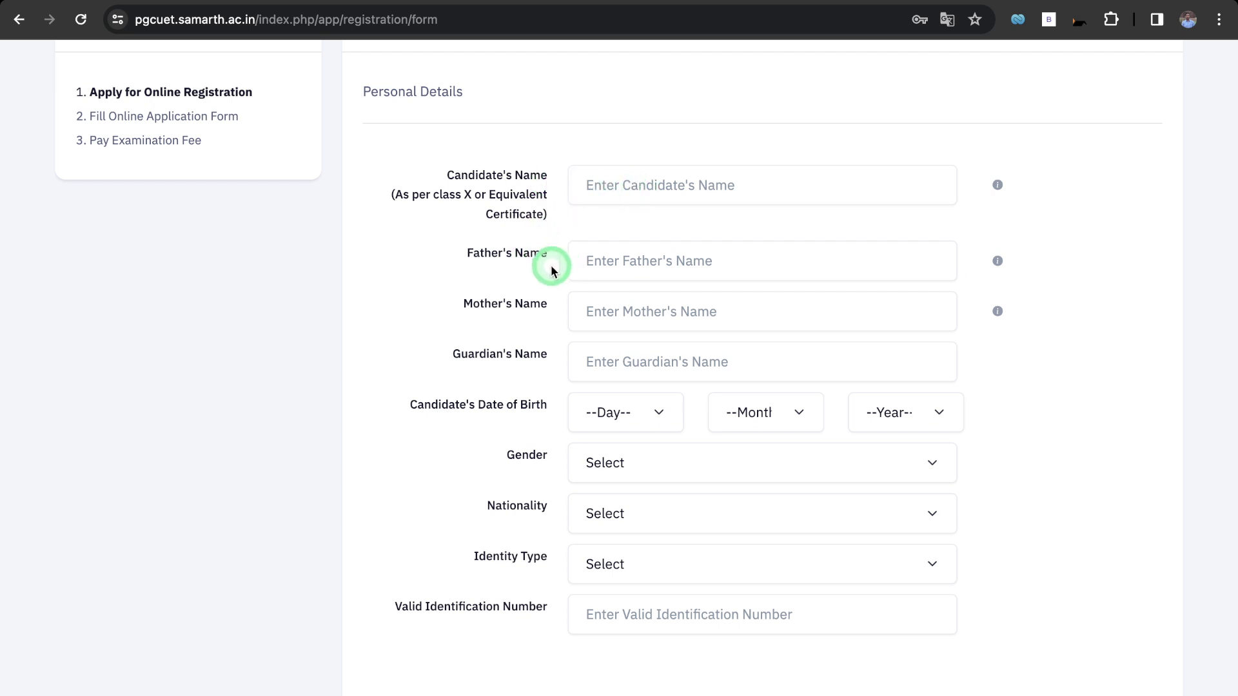
scroll(553, 362, "down", 1)
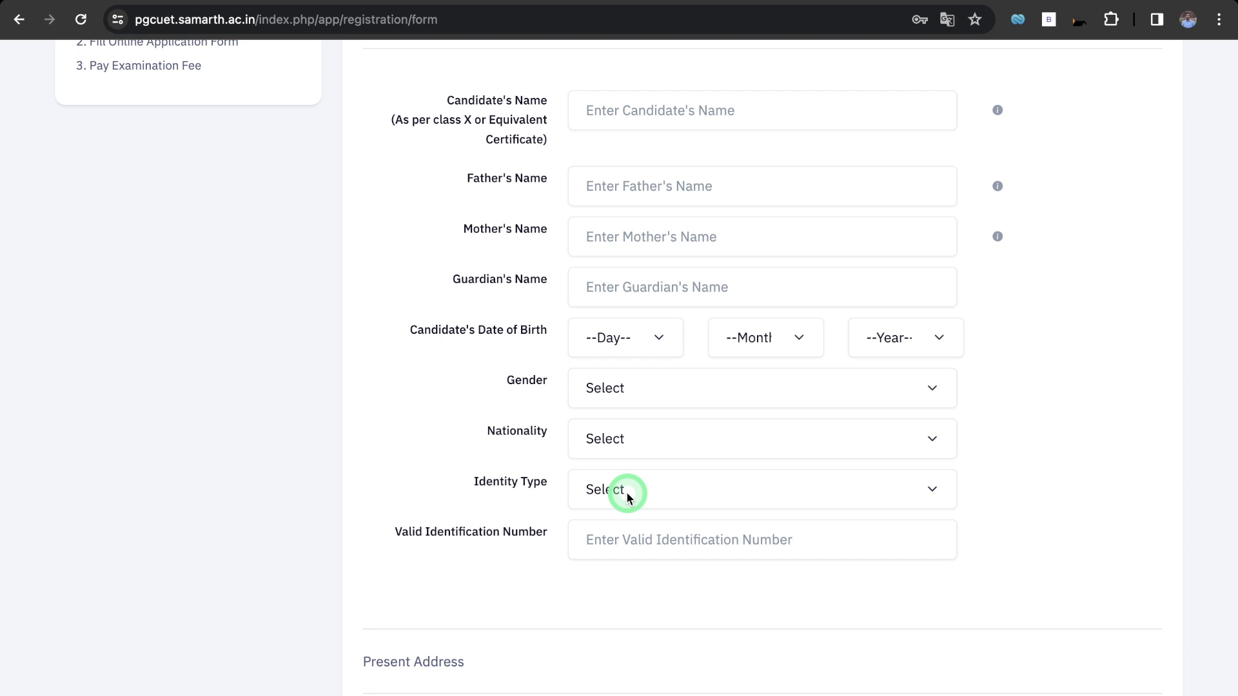
left_click(629, 497)
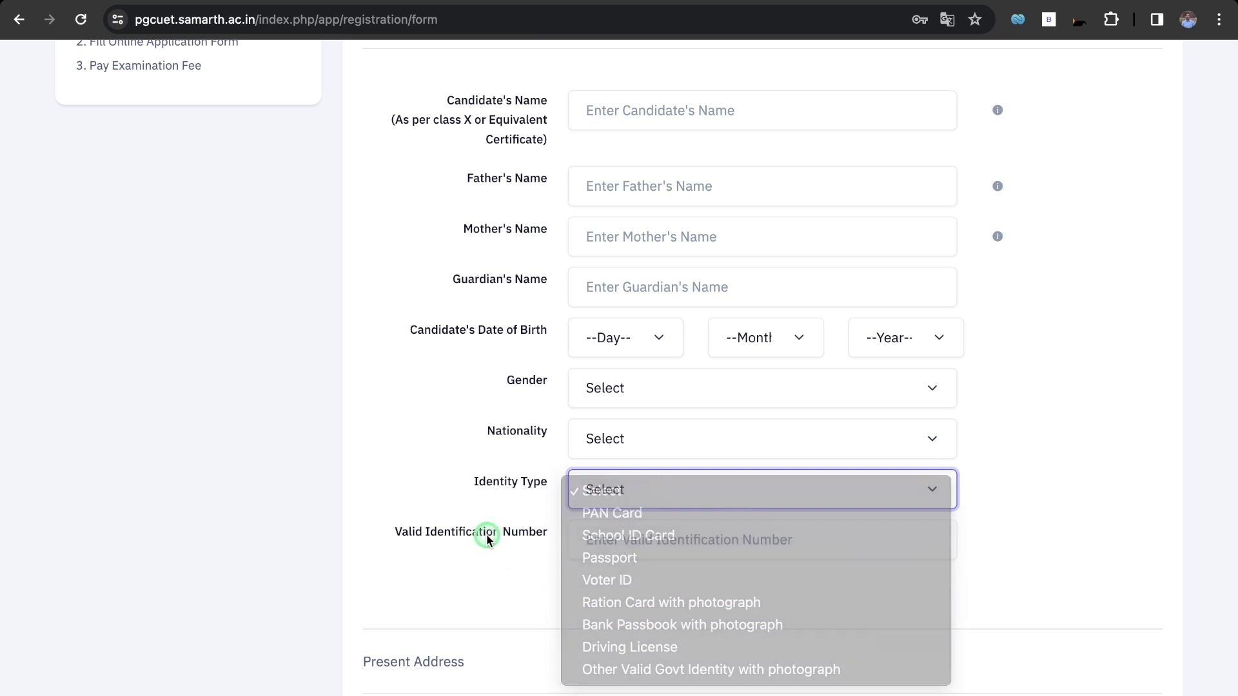
left_click(486, 541)
scroll(487, 539, "down", 2)
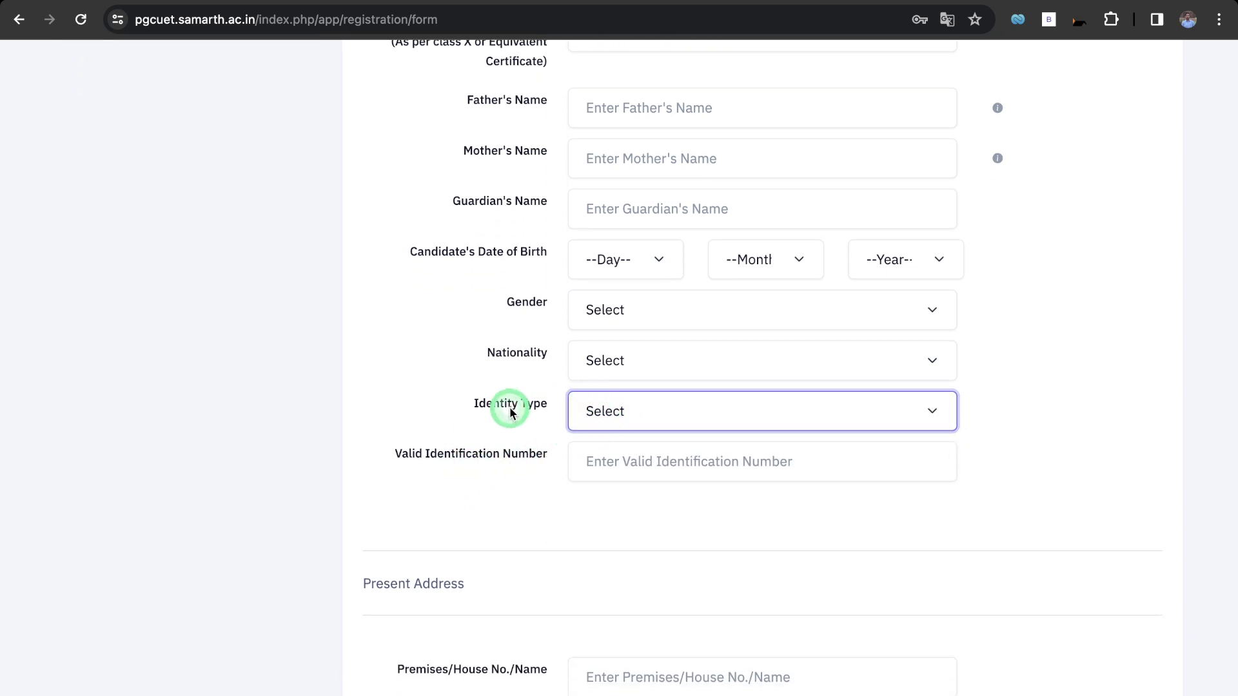
scroll(612, 497, "down", 1)
scroll(611, 499, "down", 5)
scroll(582, 396, "down", 2)
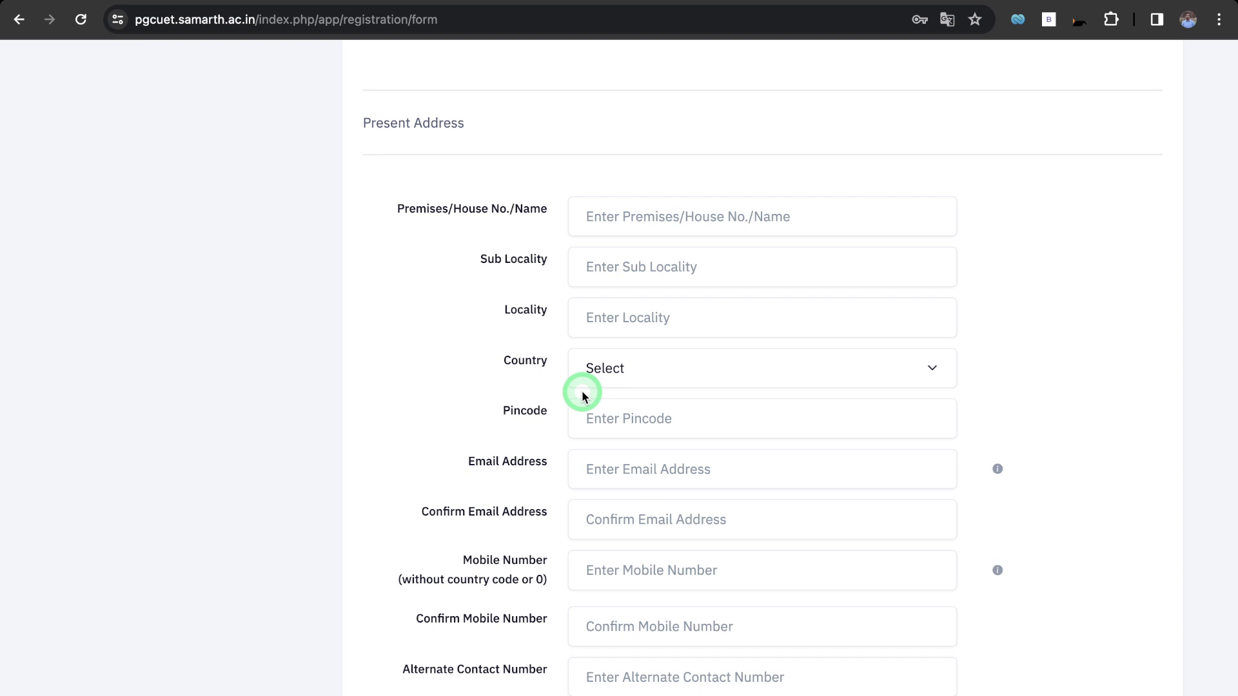
Look over the Permanent Address and Choose Password sections, picking the favourite book security question.
scroll(518, 264, "down", 7)
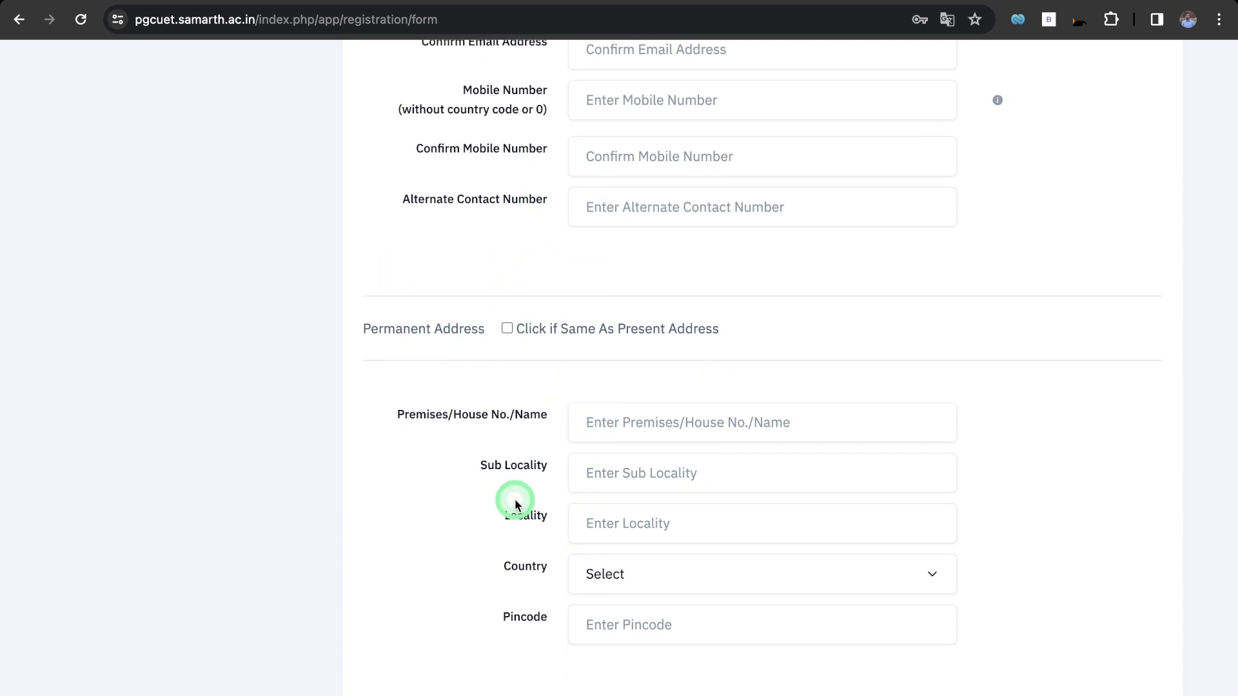
scroll(473, 489, "down", 1)
scroll(471, 490, "down", 2)
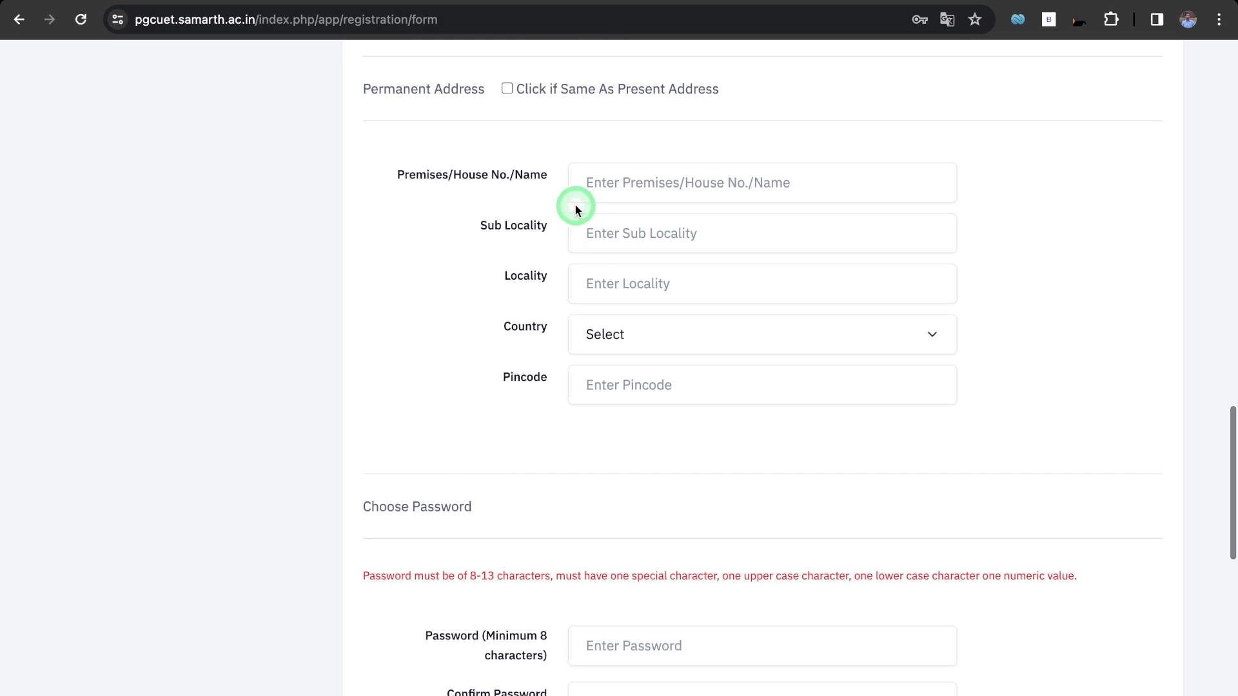
scroll(534, 381, "down", 3)
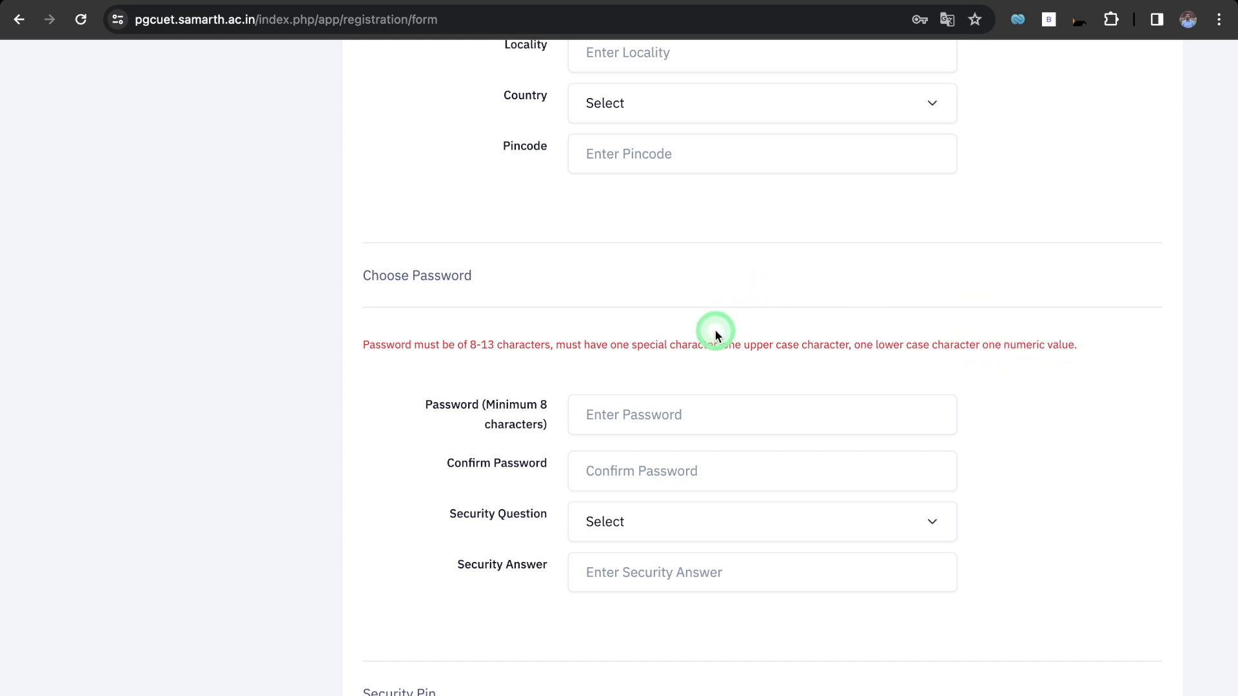
scroll(477, 457, "down", 2)
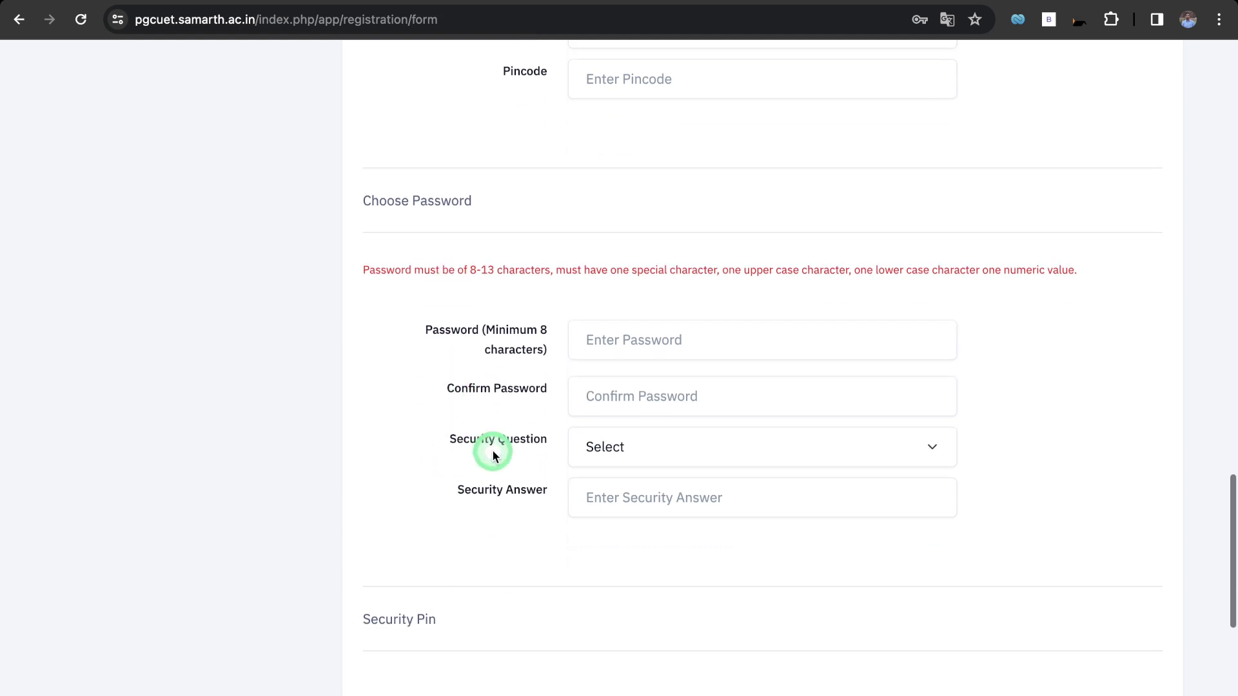
left_click(601, 452)
left_click(602, 470)
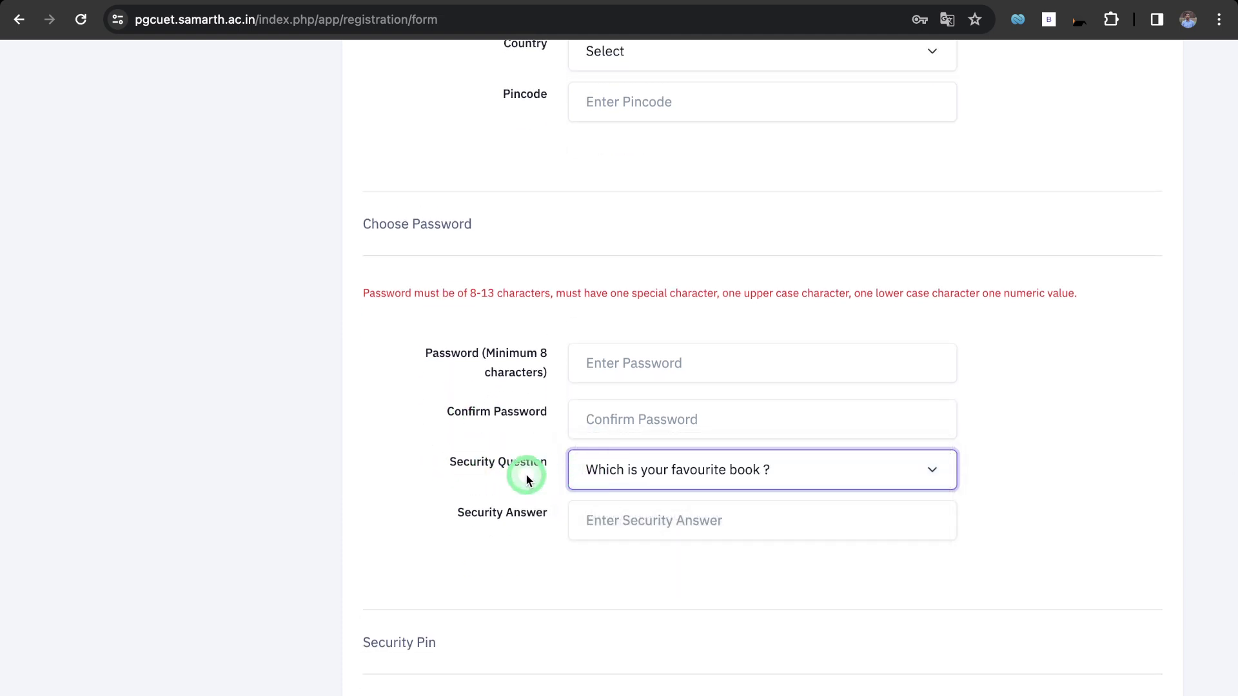
Scroll back up the registration form to the empty Personal Details section.
scroll(516, 555, "down", 3)
scroll(485, 569, "down", 5)
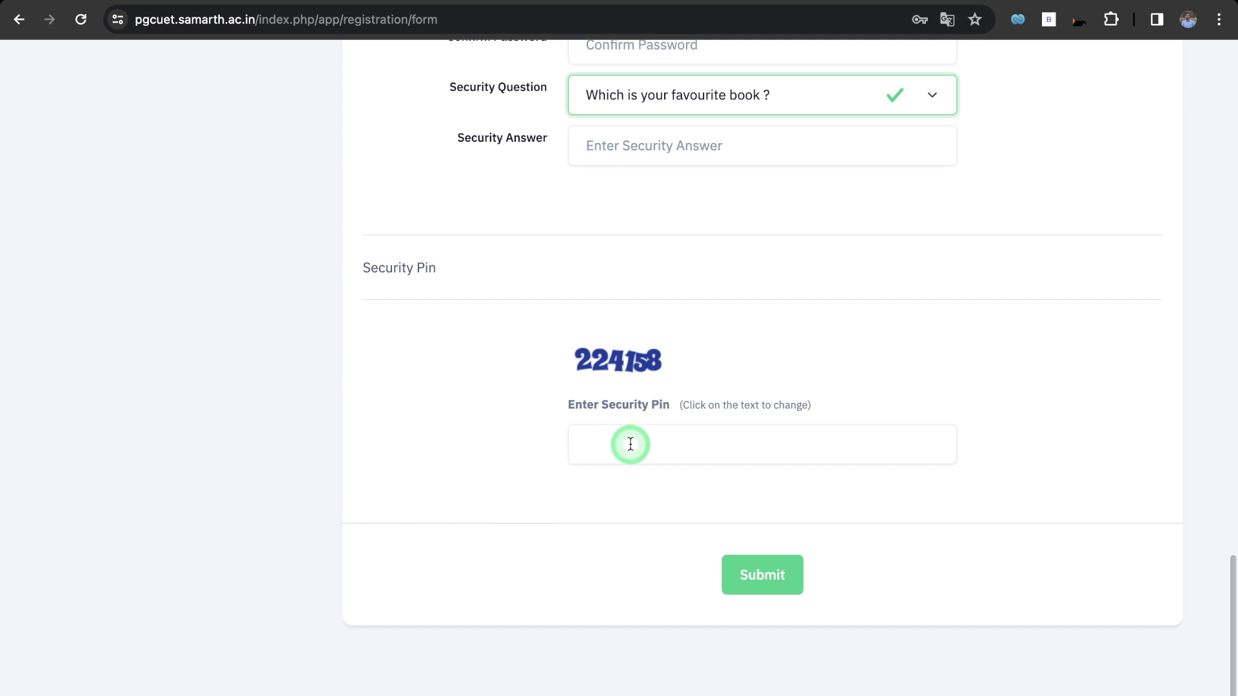
scroll(522, 526, "up", 15)
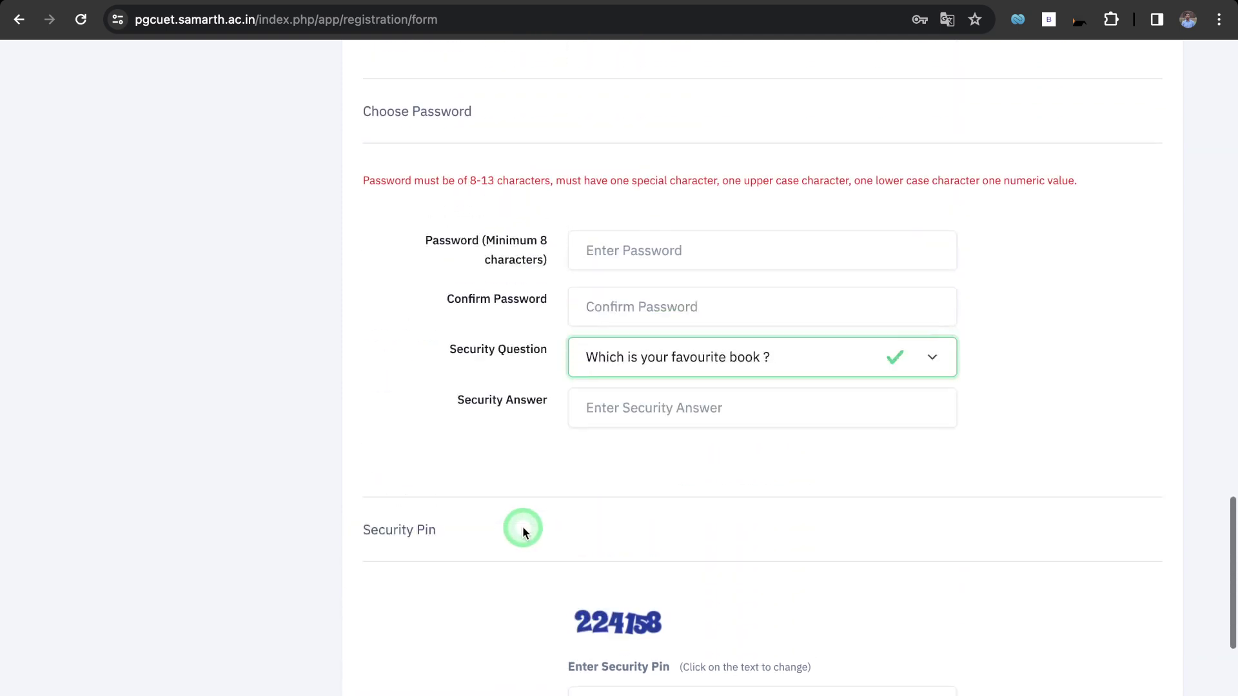
scroll(522, 526, "down", 7)
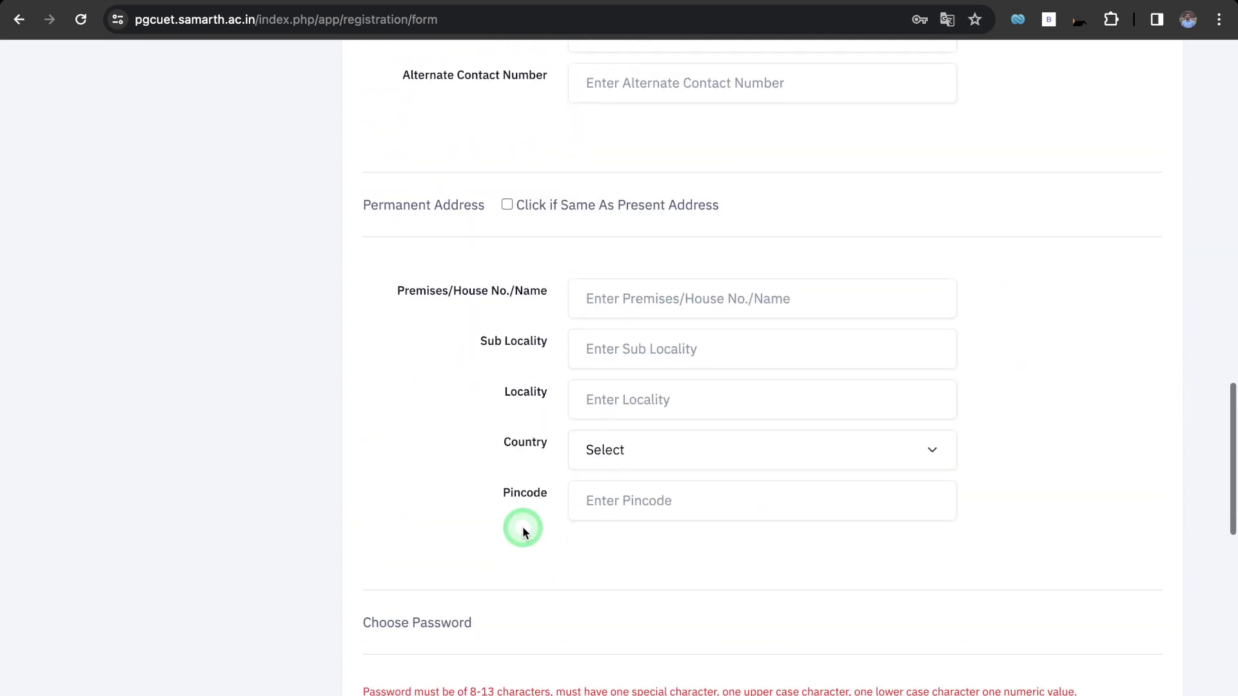
scroll(523, 530, "down", 6)
scroll(522, 531, "up", 14)
scroll(522, 530, "up", 8)
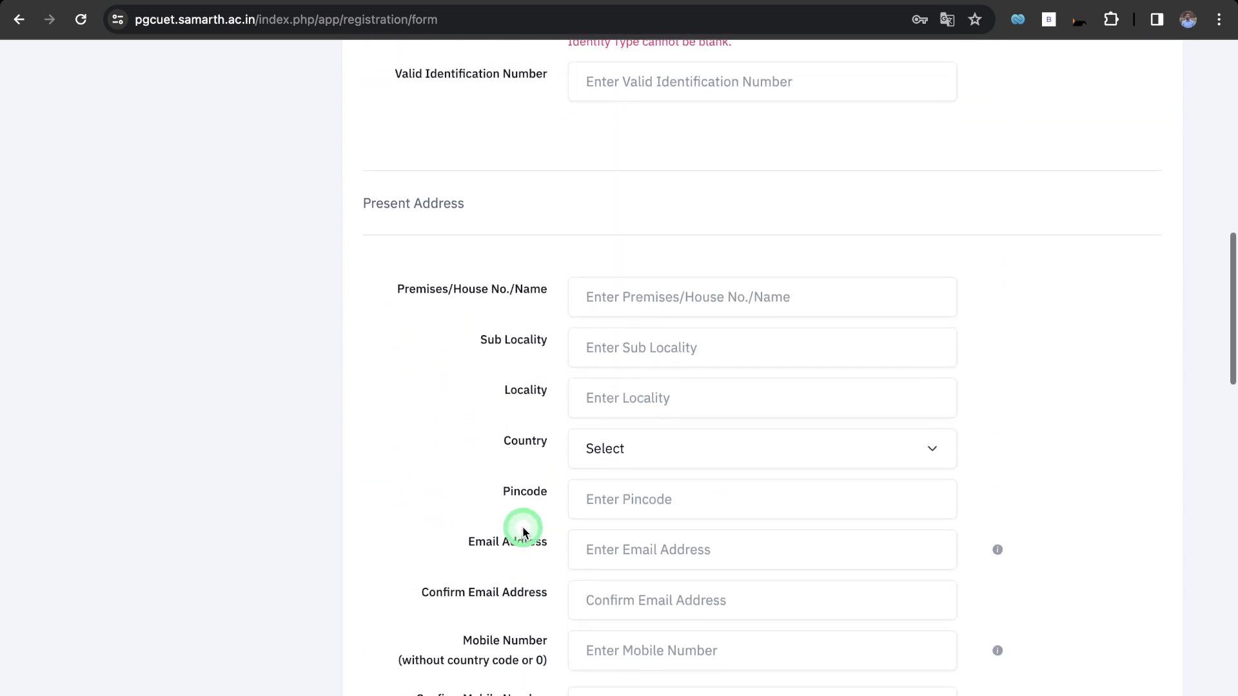
scroll(522, 530, "up", 4)
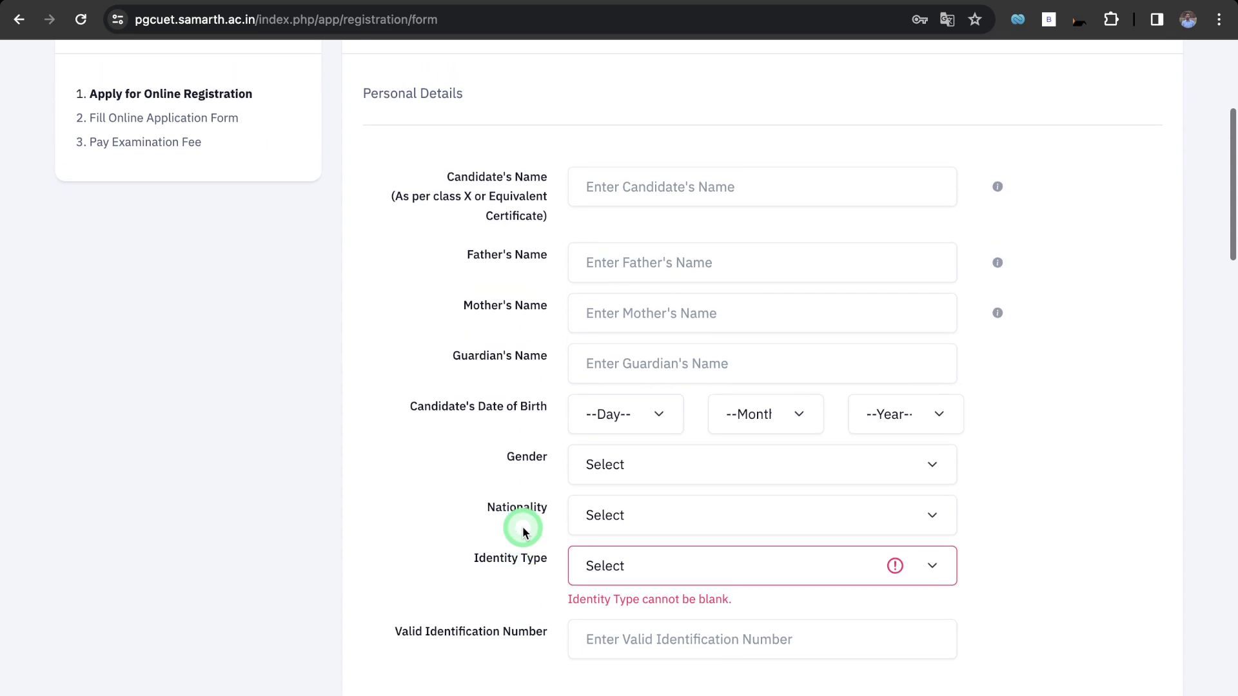
scroll(522, 530, "down", 20)
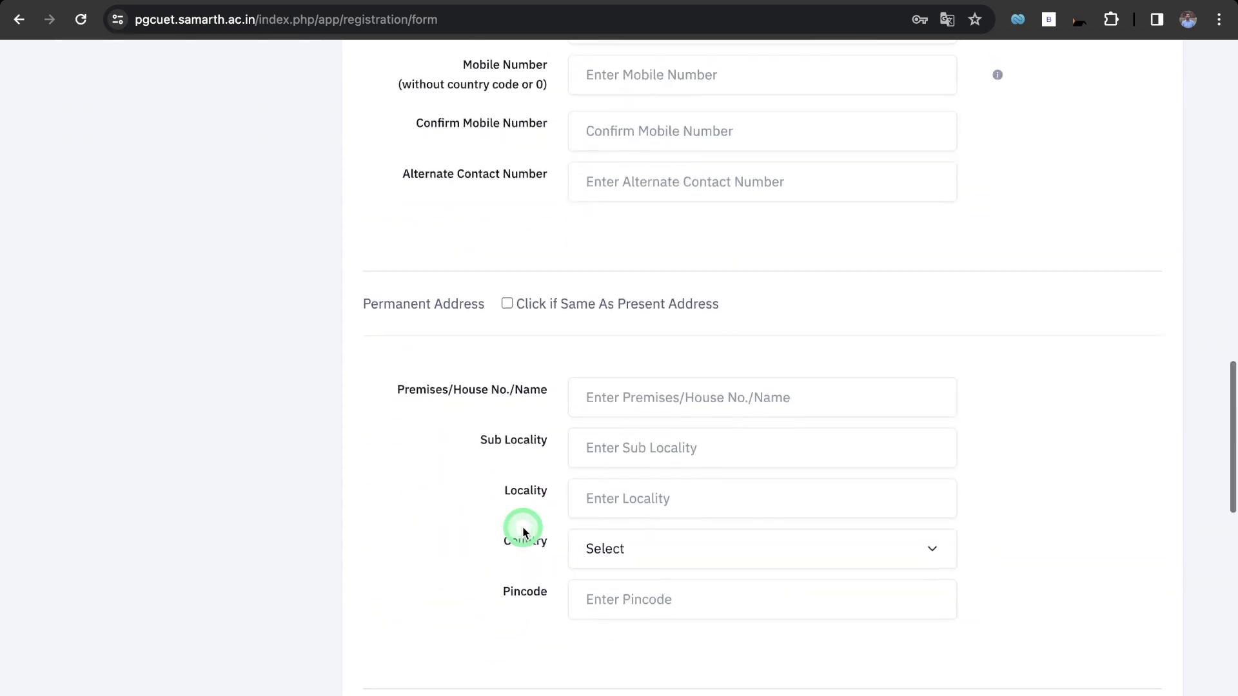
scroll(523, 529, "down", 2)
scroll(523, 529, "up", 20)
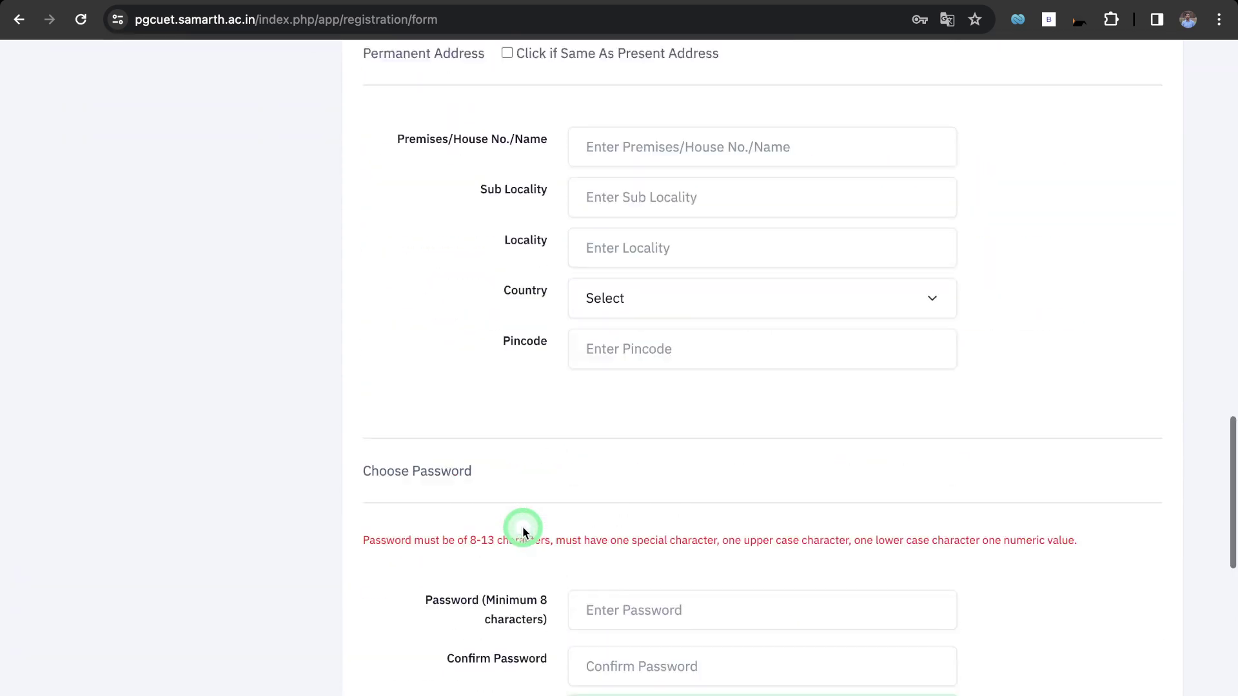
scroll(523, 530, "up", 7)
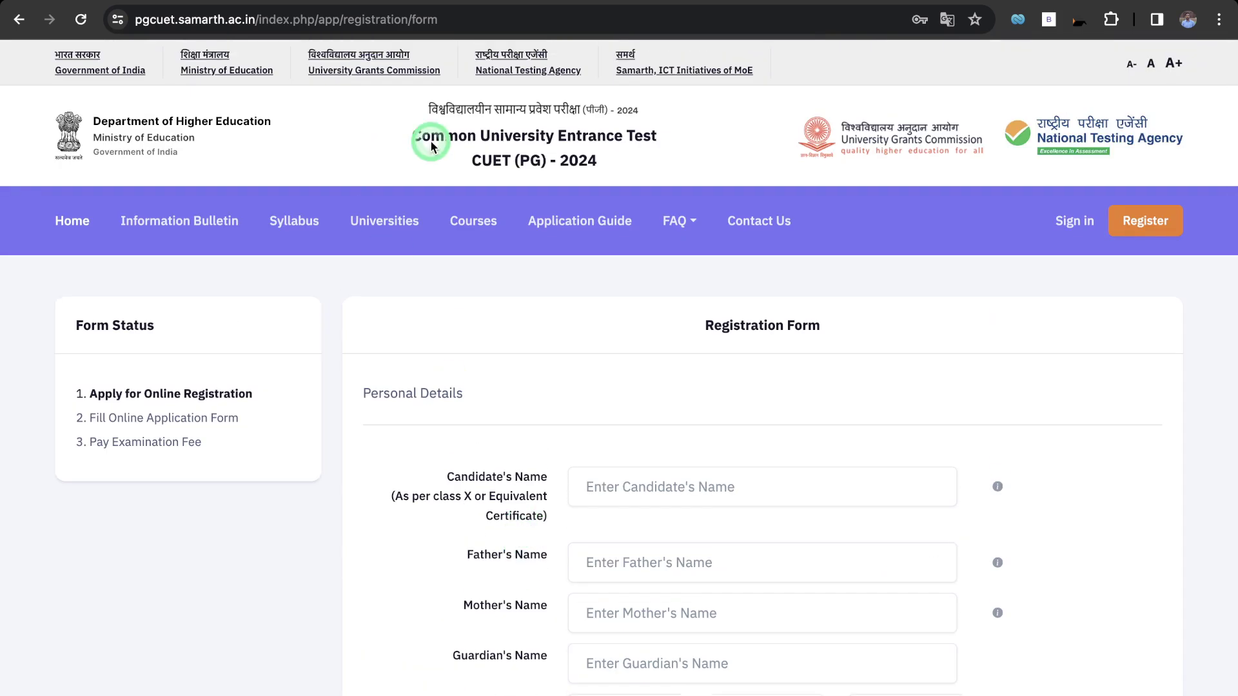
Sign in with the saved application number and password plus the security pin.
left_click(1116, 216)
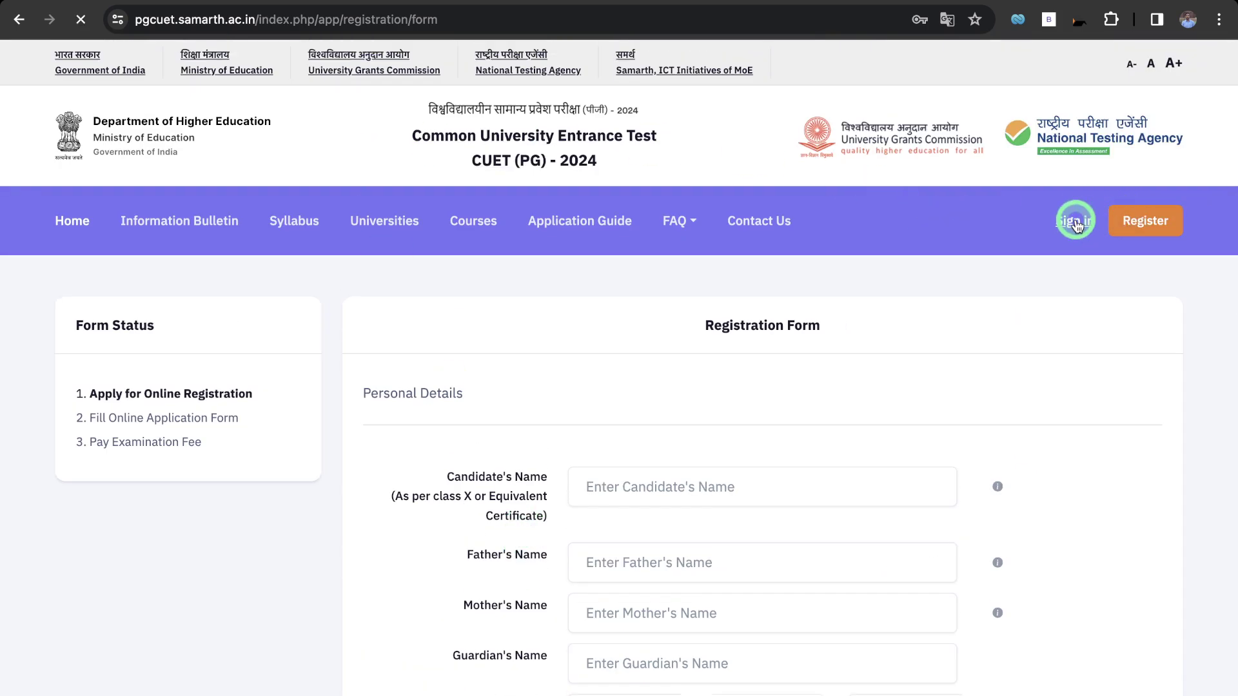
scroll(587, 458, "down", 1)
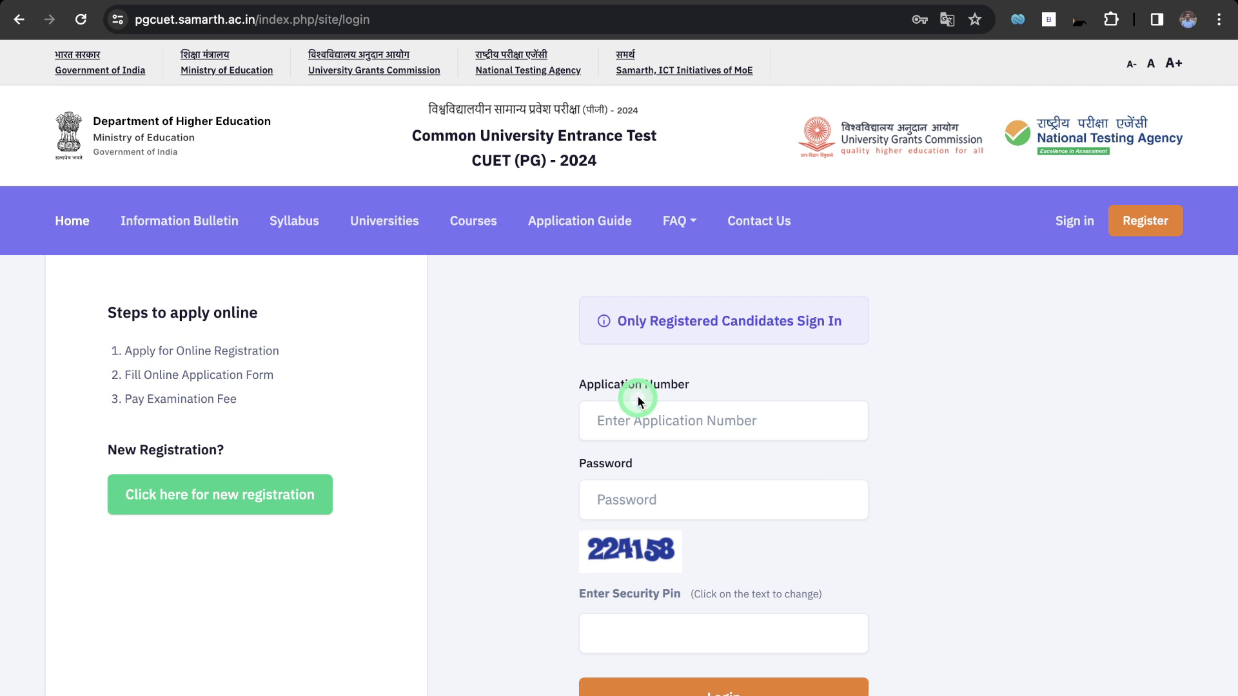
left_click(630, 419)
left_click(737, 475)
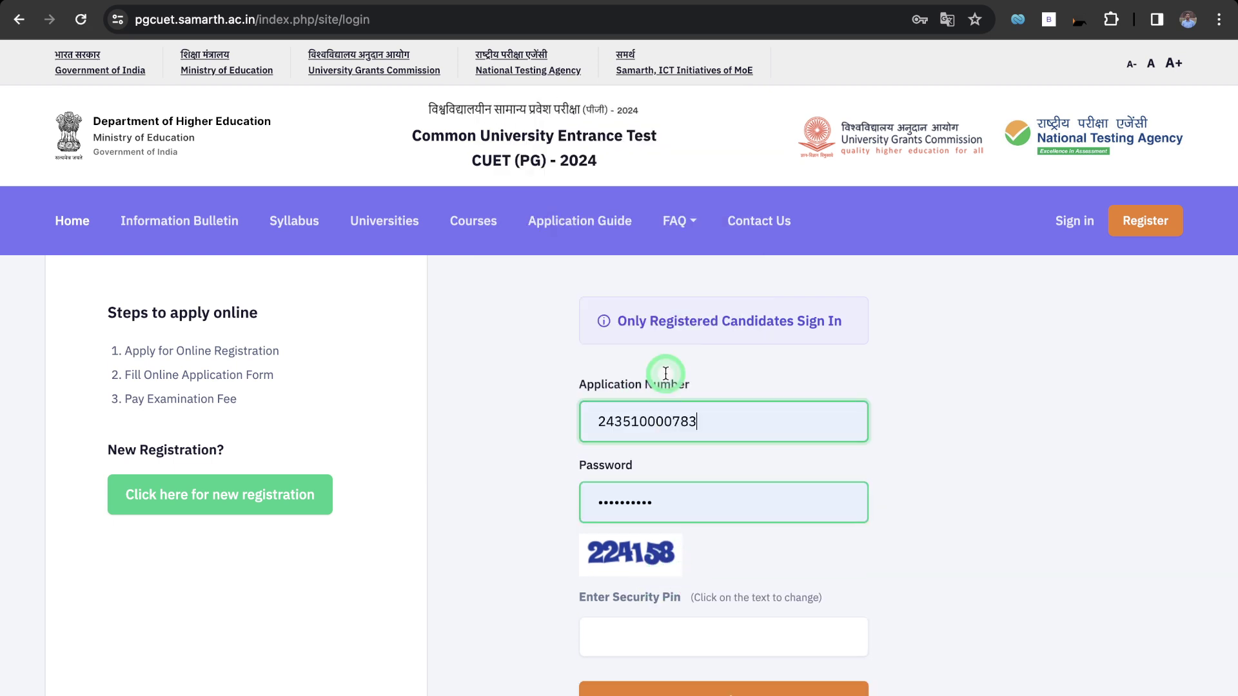
scroll(665, 373, "down", 5)
left_click(670, 360)
type("2241")
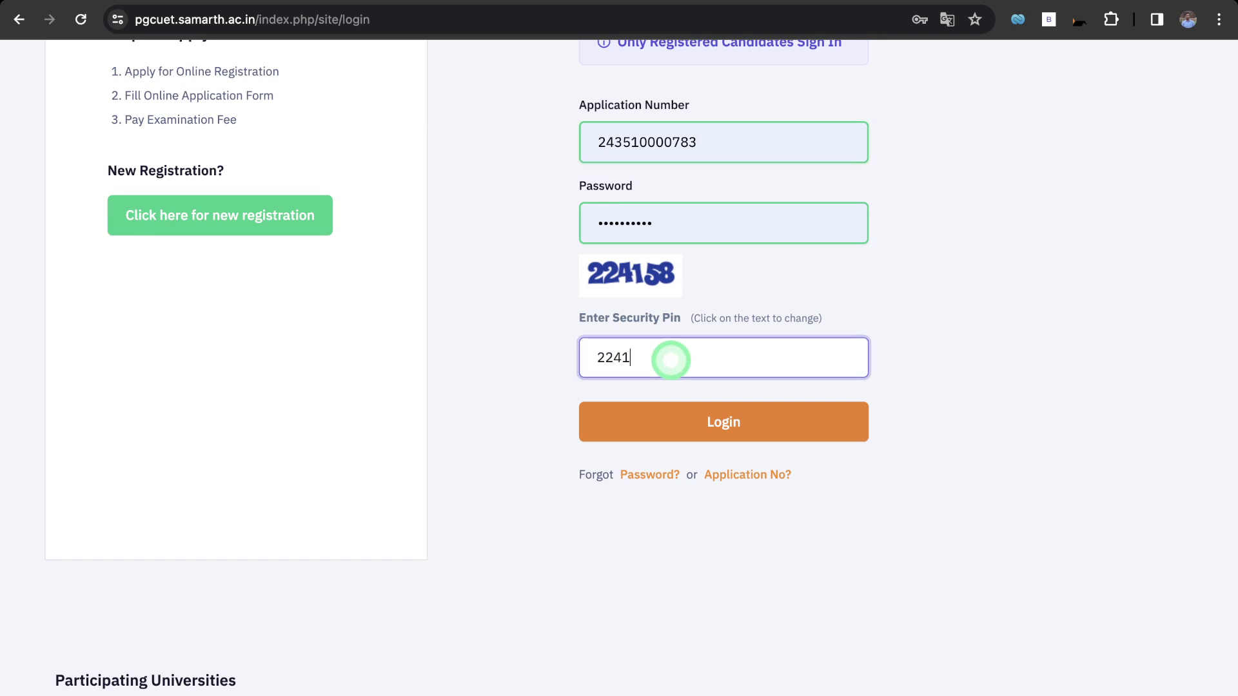
type("58")
left_click(724, 422)
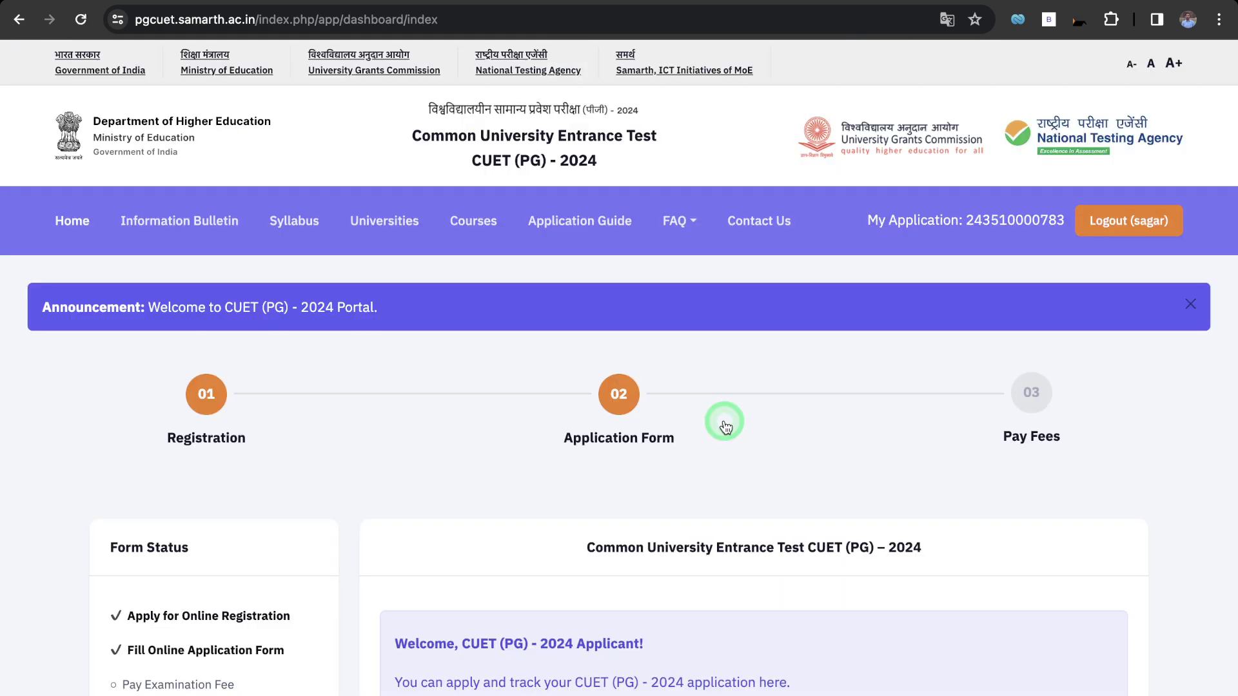
Continue from the dashboard to the application form's Review Personal Details page.
scroll(724, 426, "down", 7)
scroll(724, 424, "up", 4)
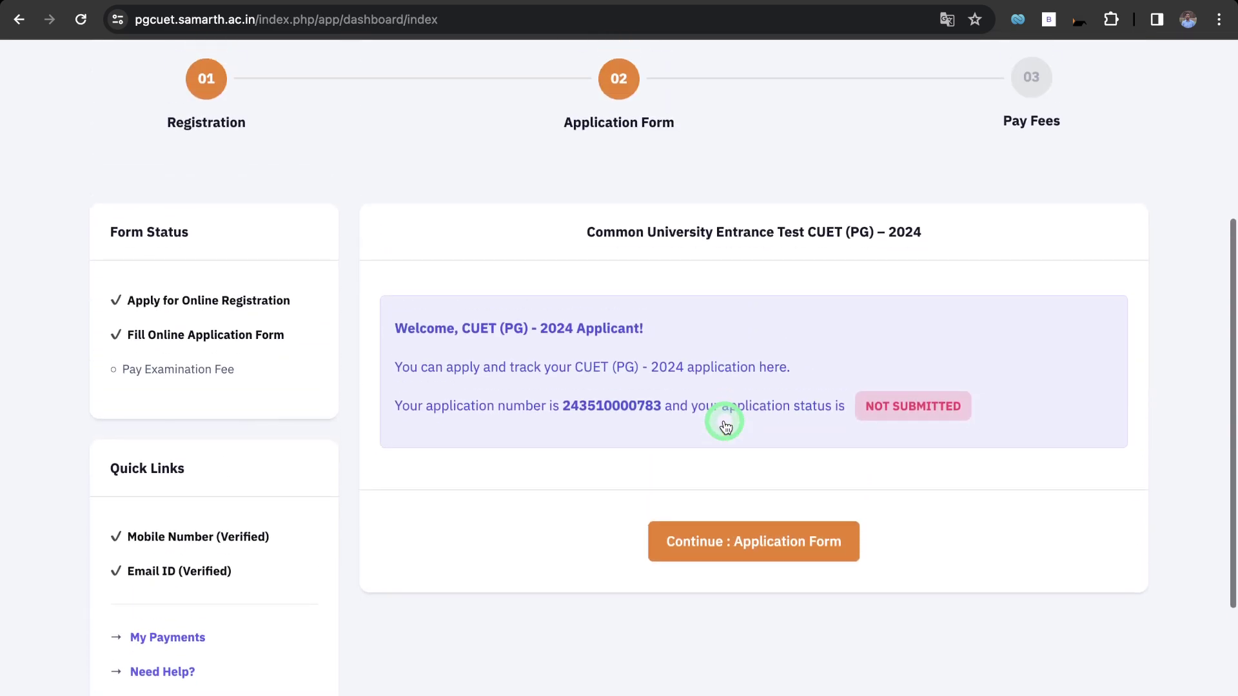
left_click(718, 567)
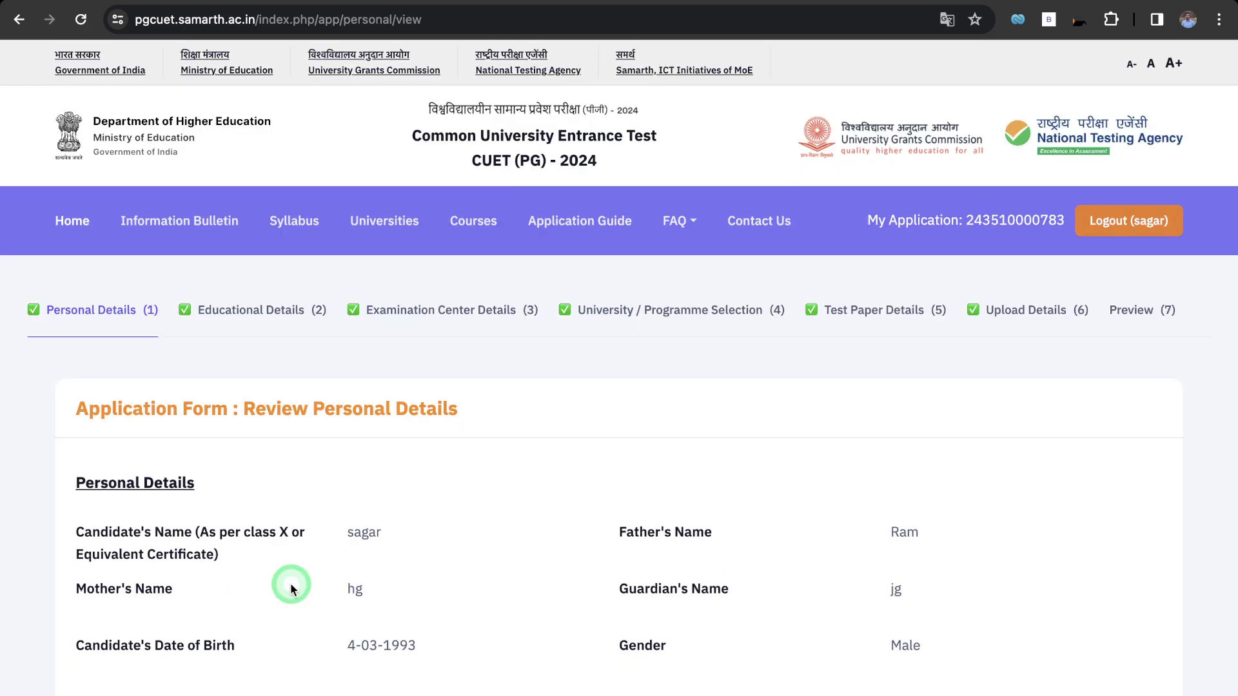
scroll(288, 583, "down", 15)
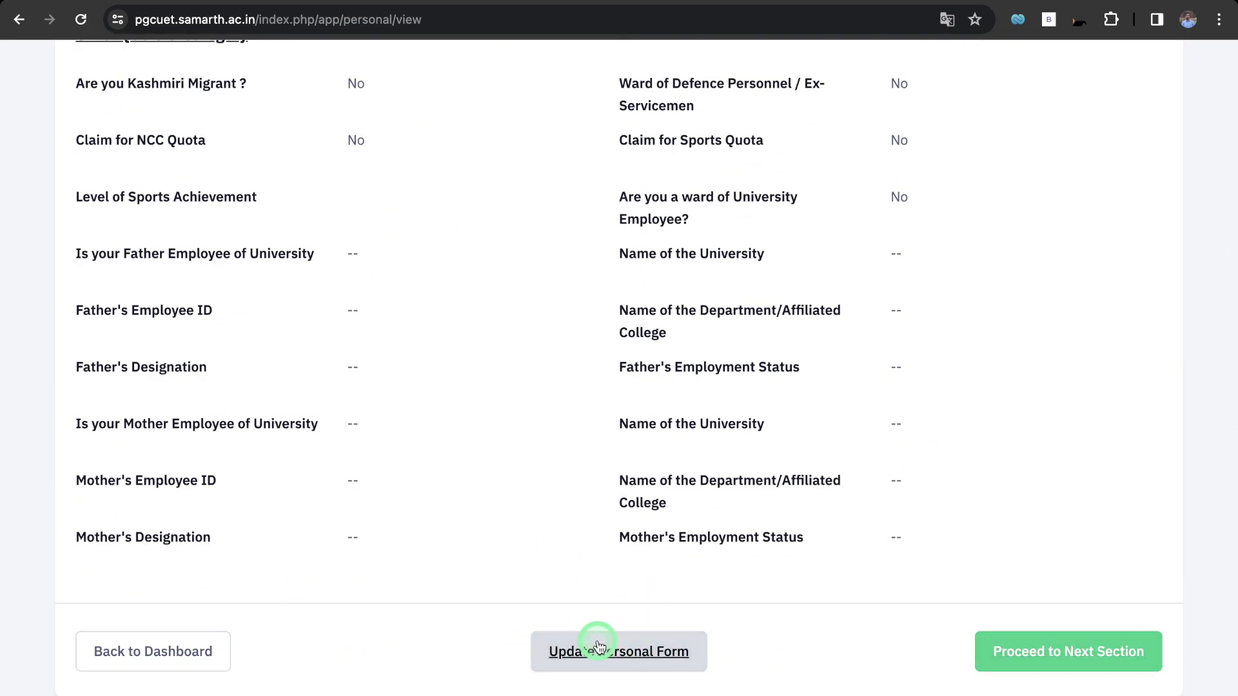
Reopen the personal details for editing and reselect OBC-NCL as the Category.
left_click(594, 650)
scroll(464, 450, "down", 3)
scroll(463, 455, "down", 2)
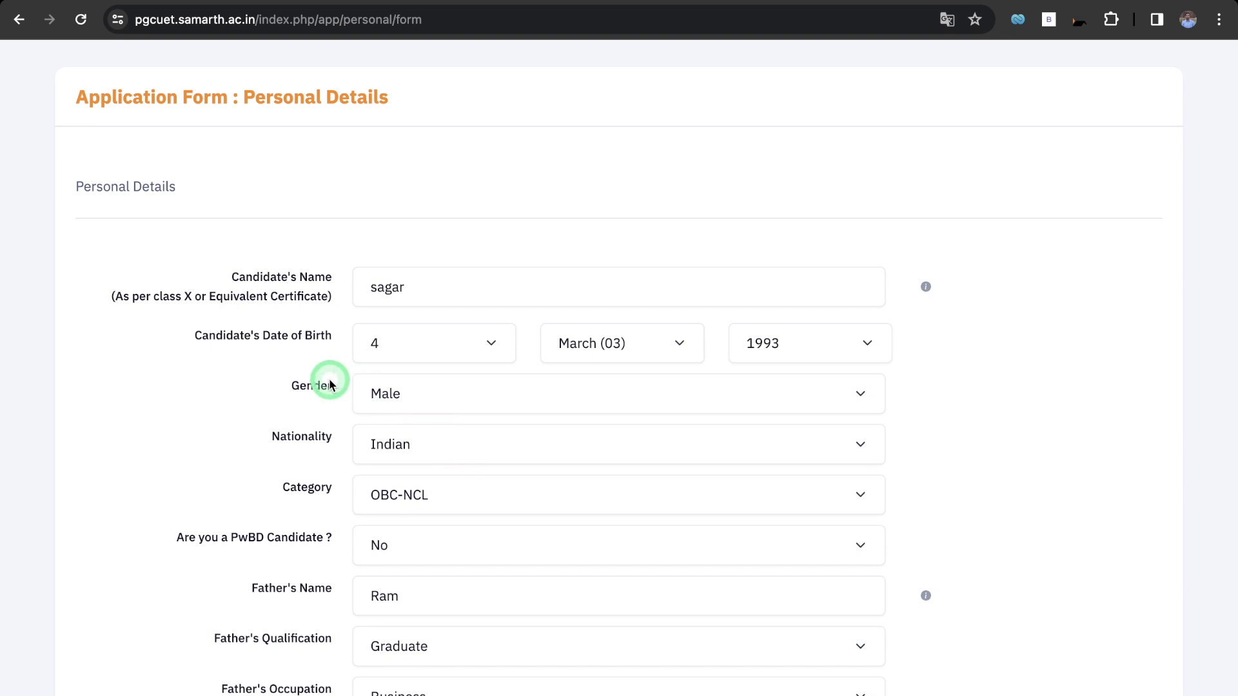
scroll(329, 385, "down", 1)
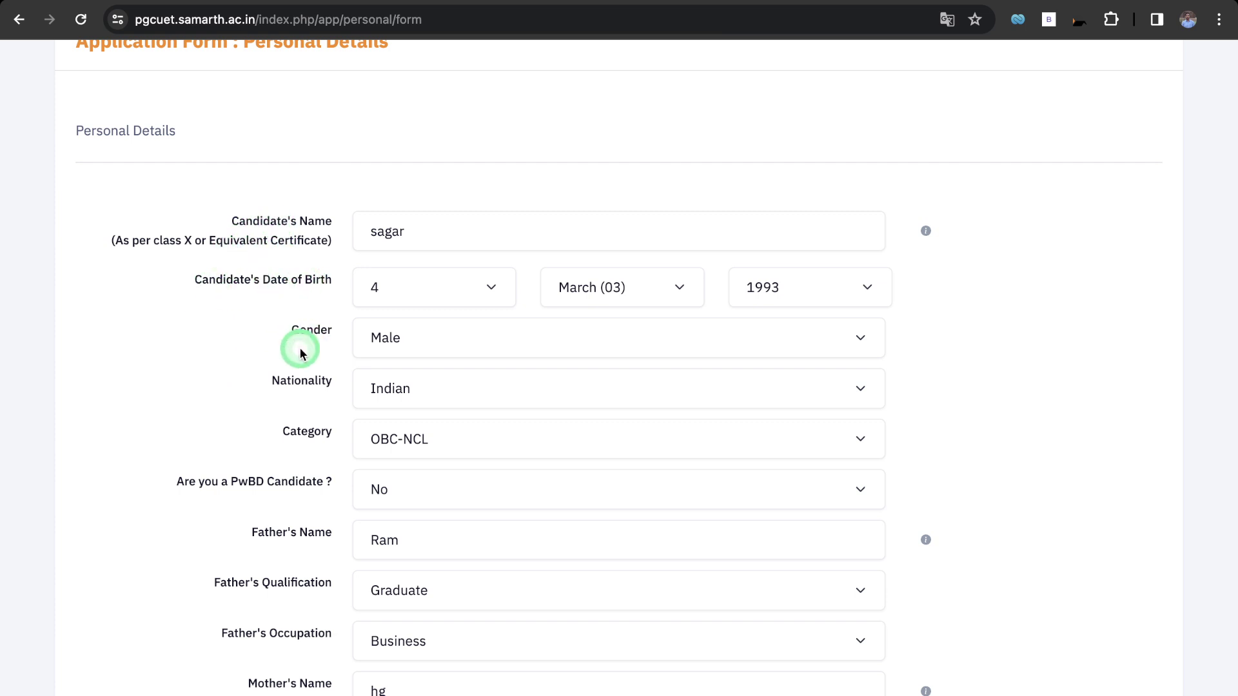
scroll(312, 442, "down", 1)
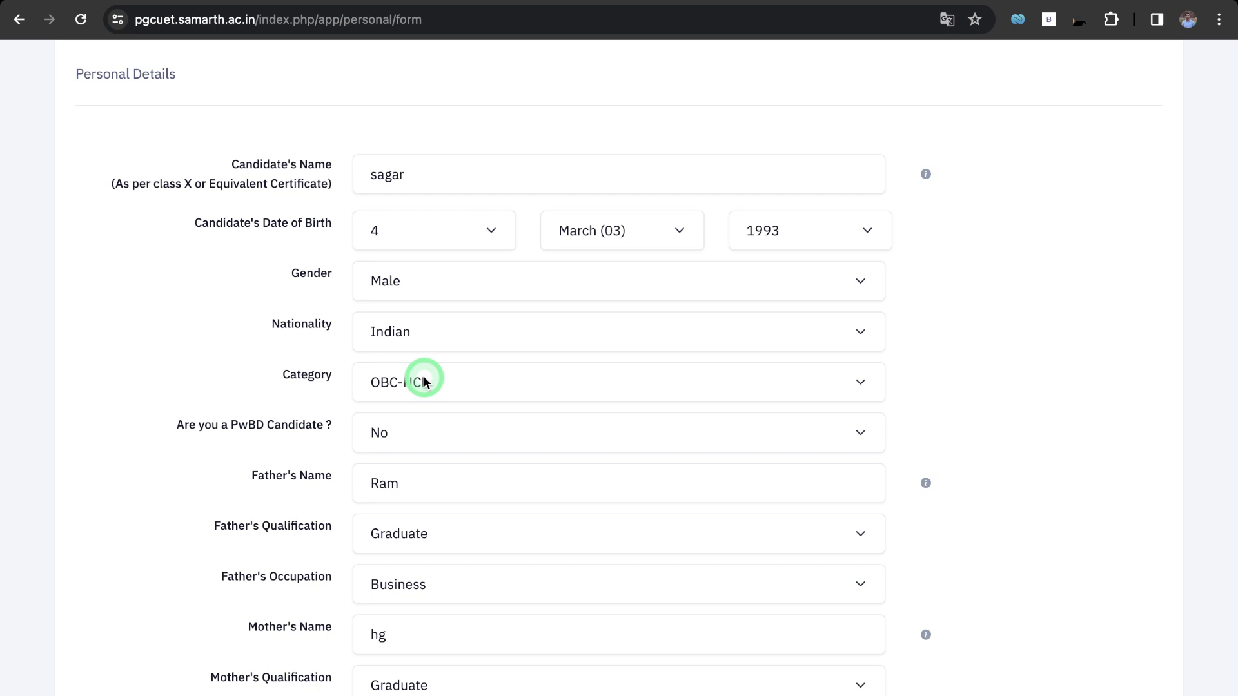
left_click(425, 383)
left_click(430, 384)
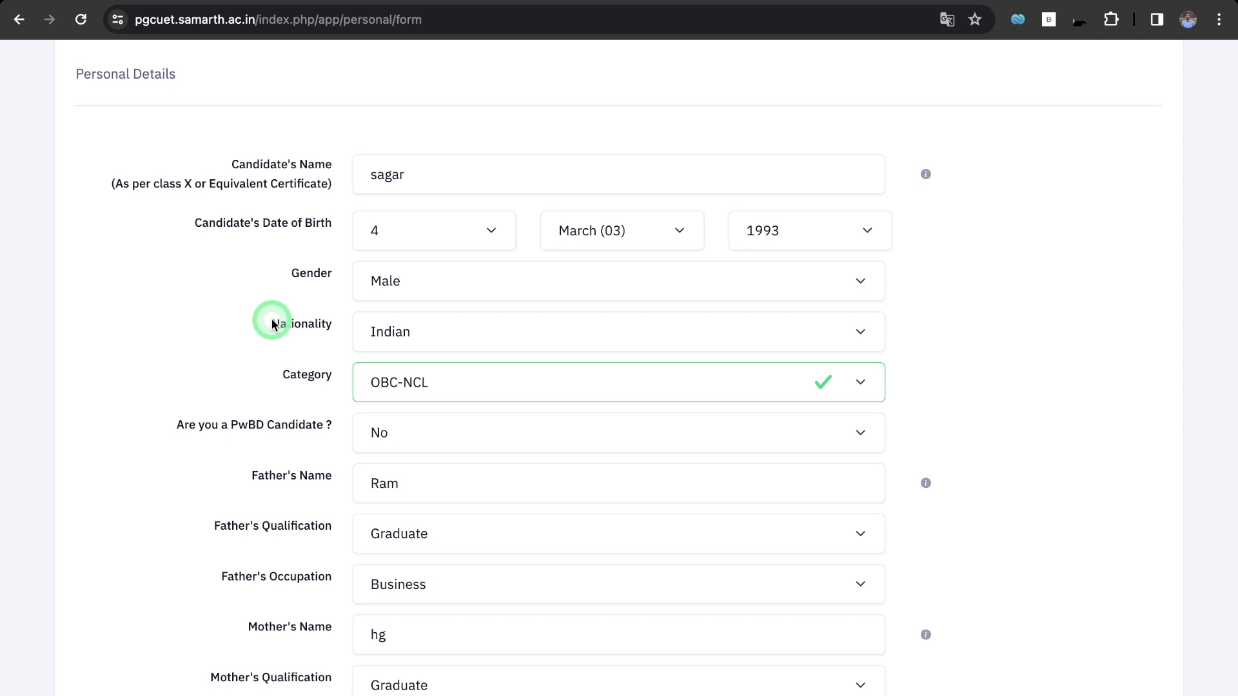
Read the bulletin's Chapter 4 reservation rules on page 18, then return to the portal dashboard.
key("ctrl+Tab")
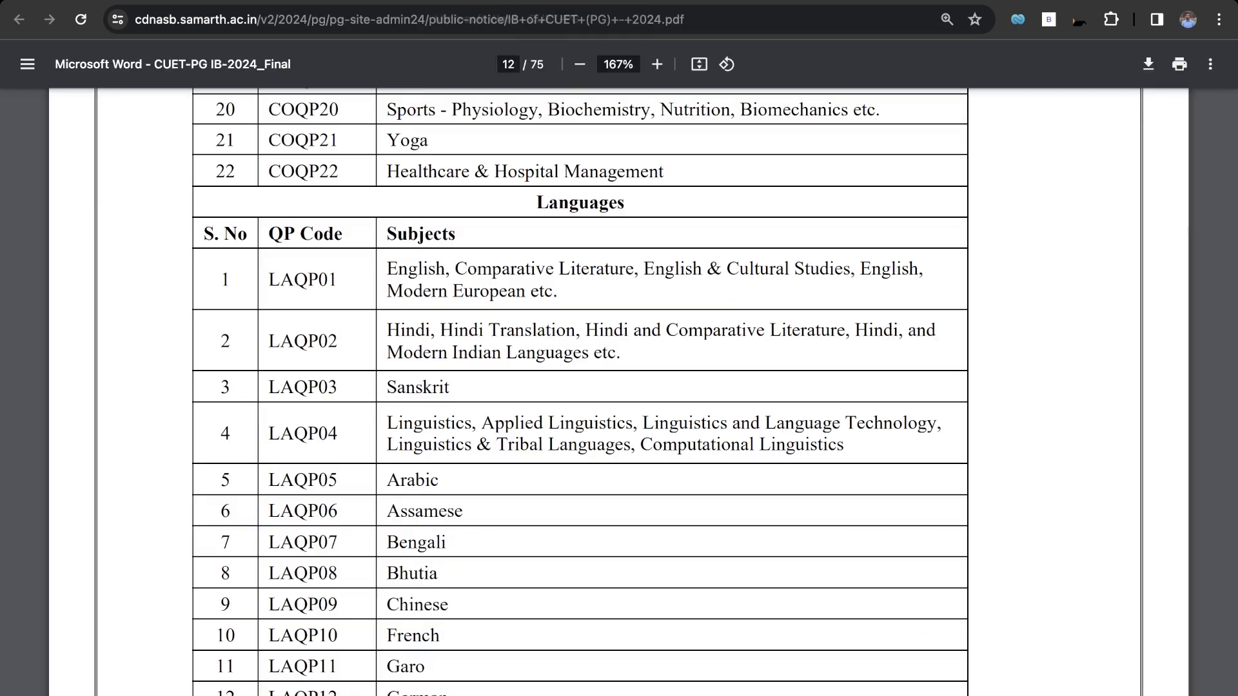
scroll(507, 291, "down", 15)
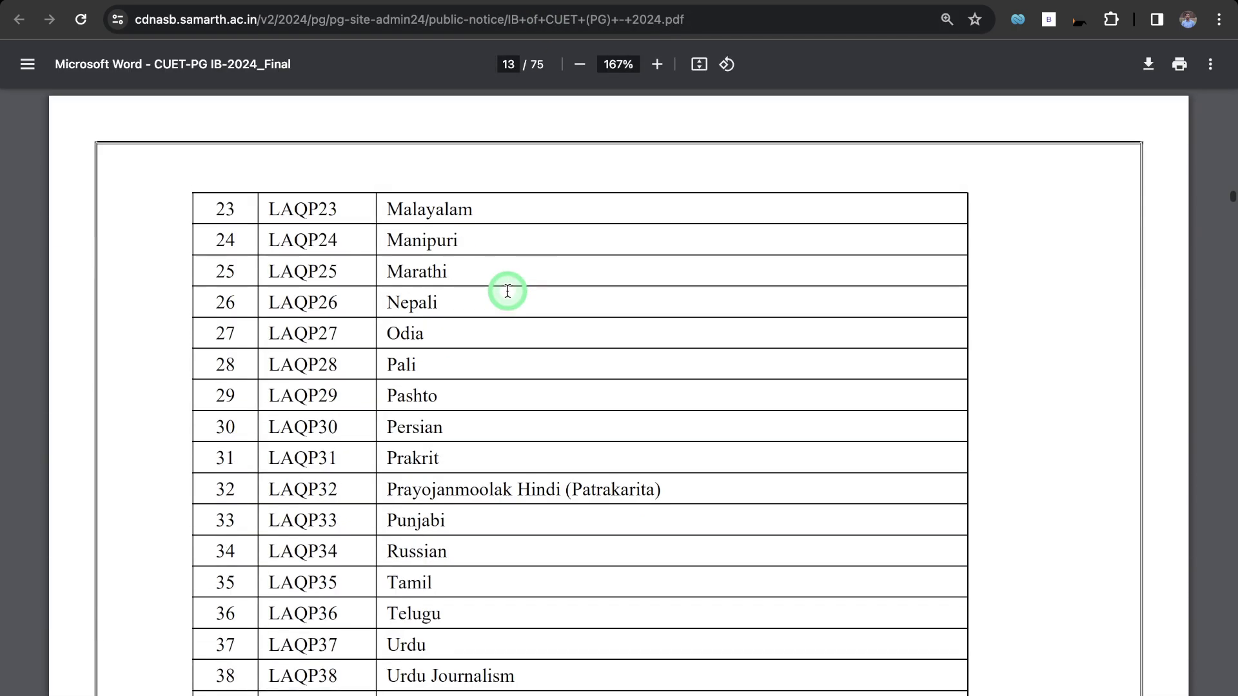
scroll(507, 291, "down", 5, "ctrl")
scroll(508, 291, "down", 15)
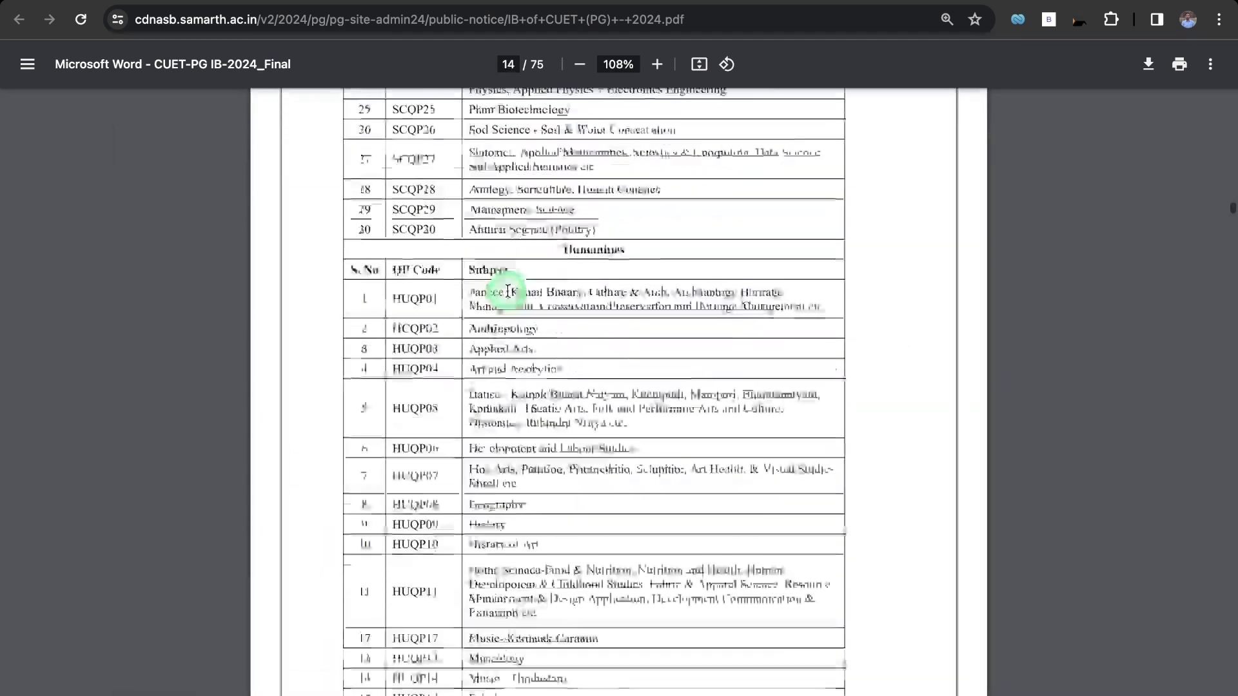
scroll(507, 291, "down", 20)
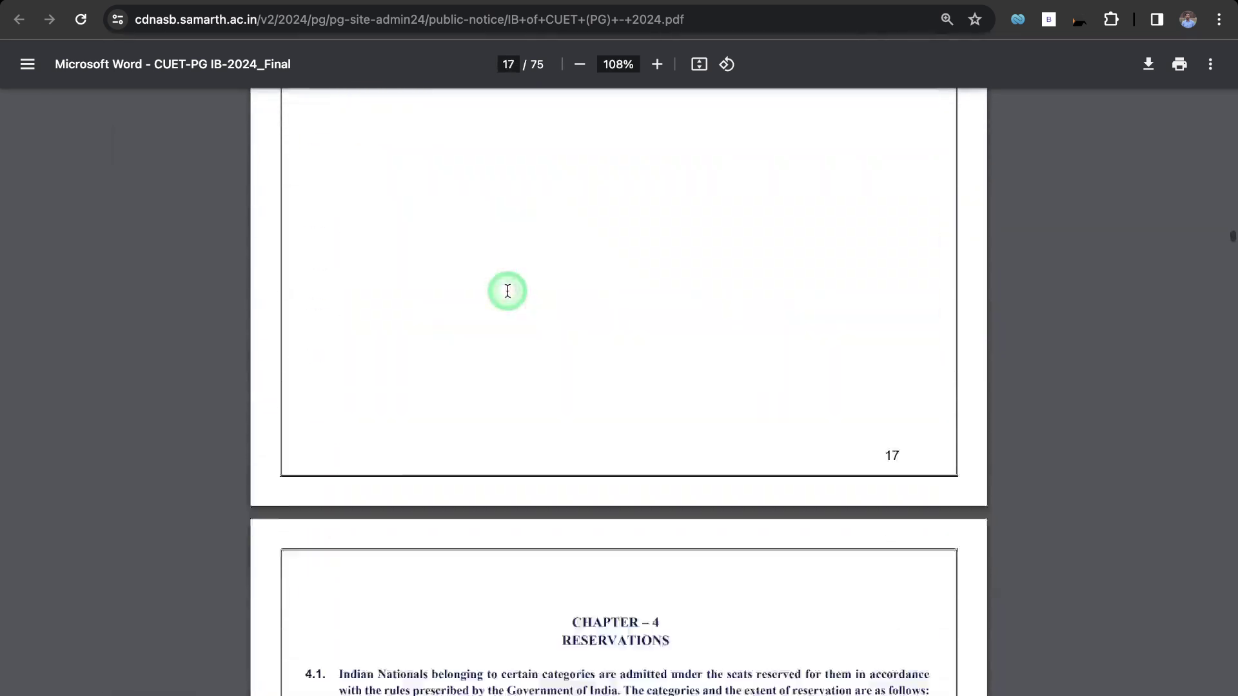
scroll(508, 291, "down", 6)
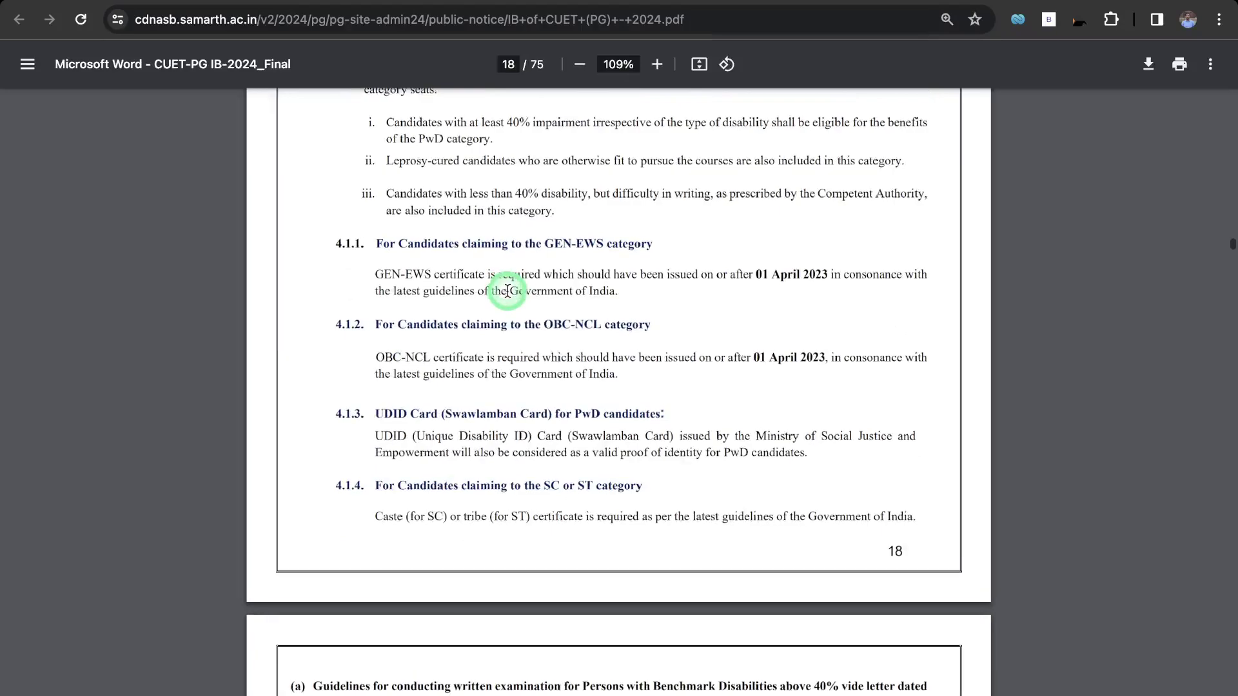
scroll(508, 290, "up", 5, "ctrl")
scroll(508, 290, "down", 2, "ctrl")
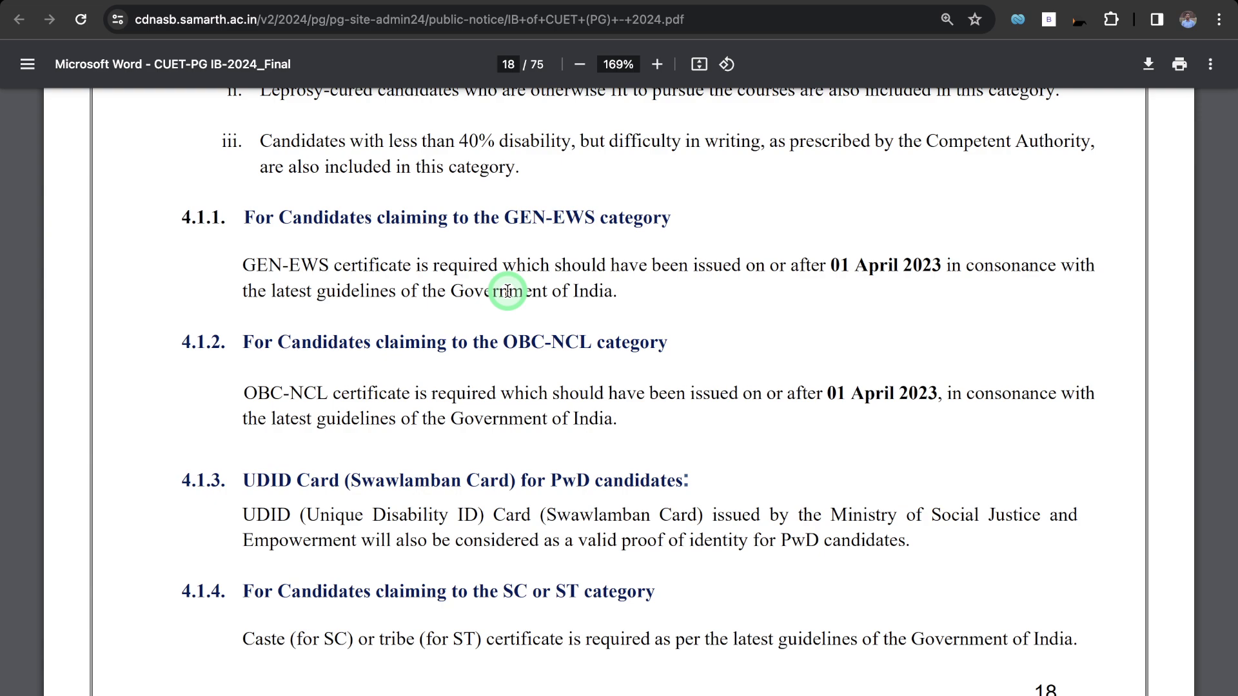
scroll(510, 292, "up", 6)
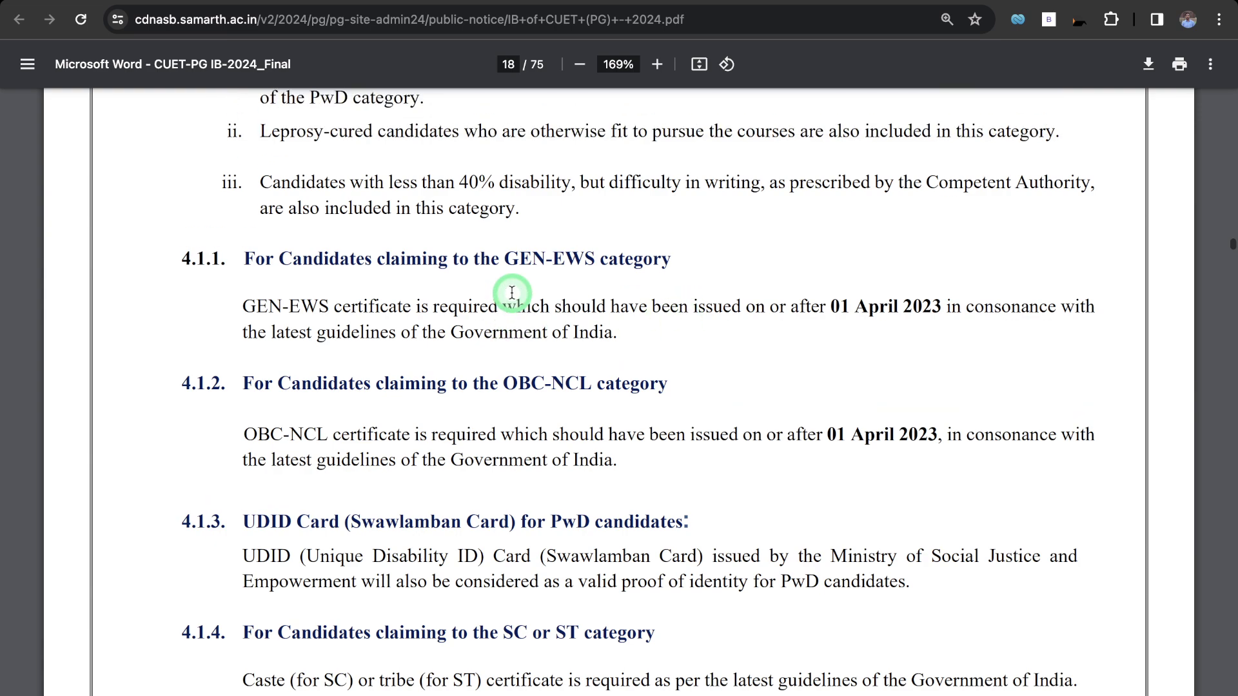
scroll(512, 292, "down", 6)
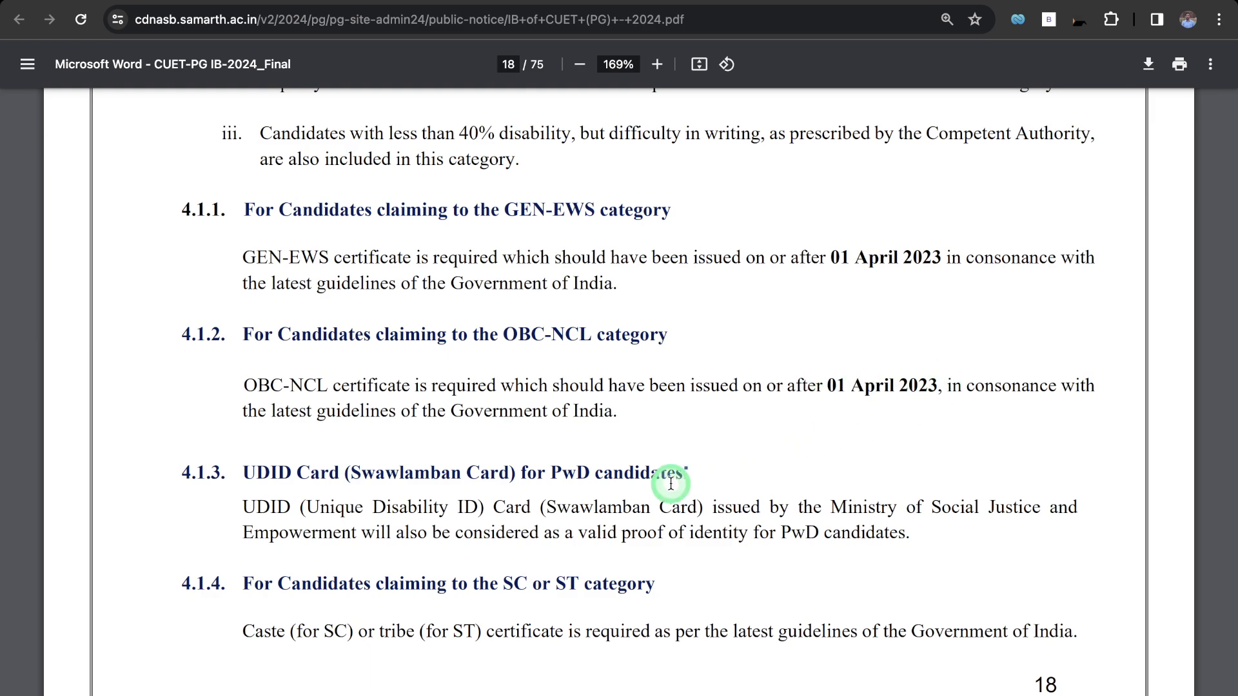
scroll(669, 484, "down", 10)
scroll(669, 484, "up", 9)
scroll(669, 484, "up", 3)
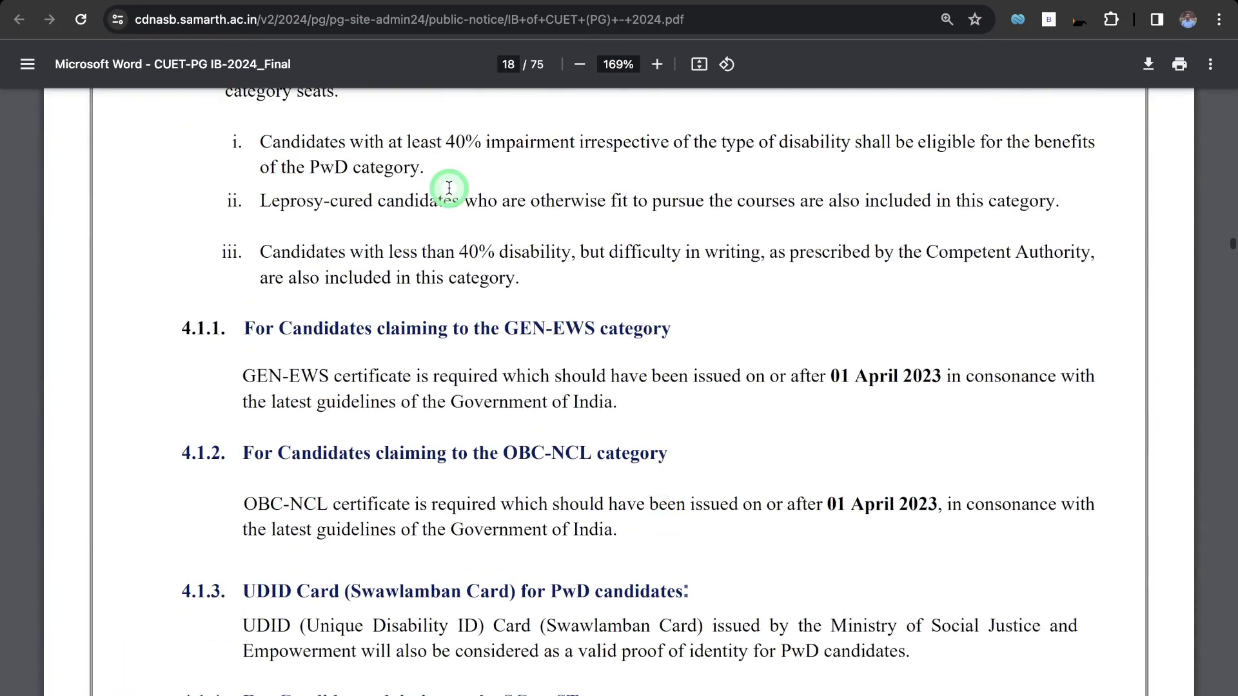
left_click(344, 1)
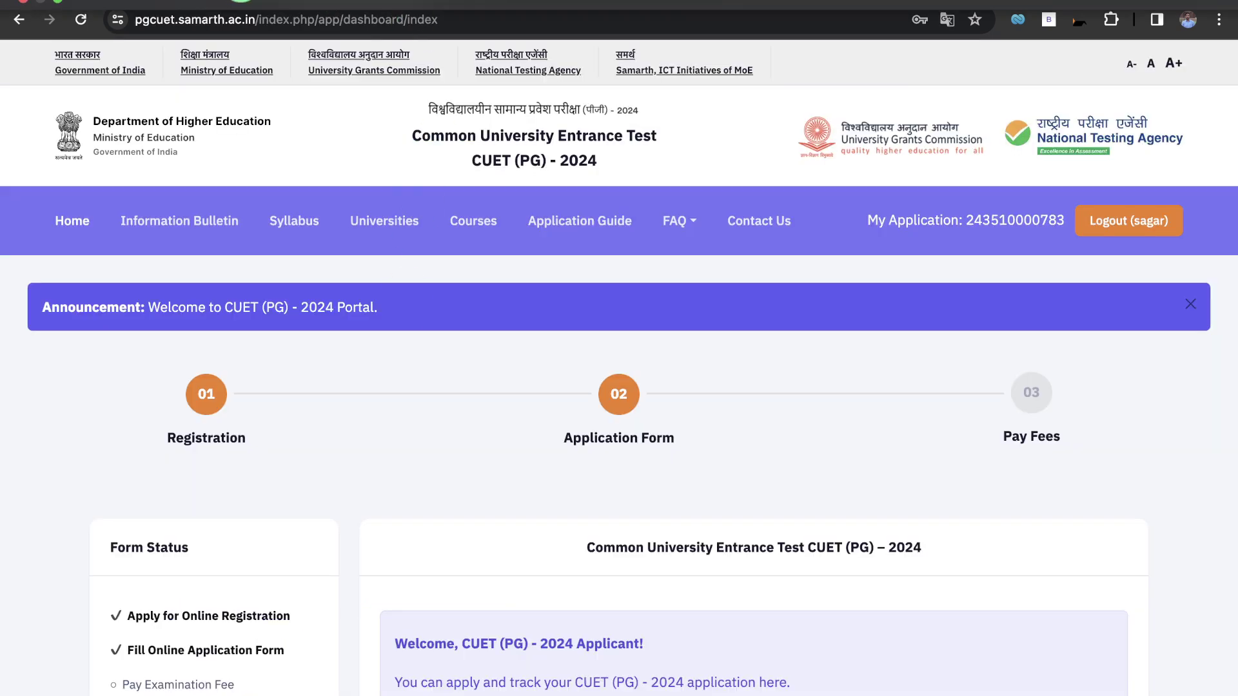
left_click(240, 1)
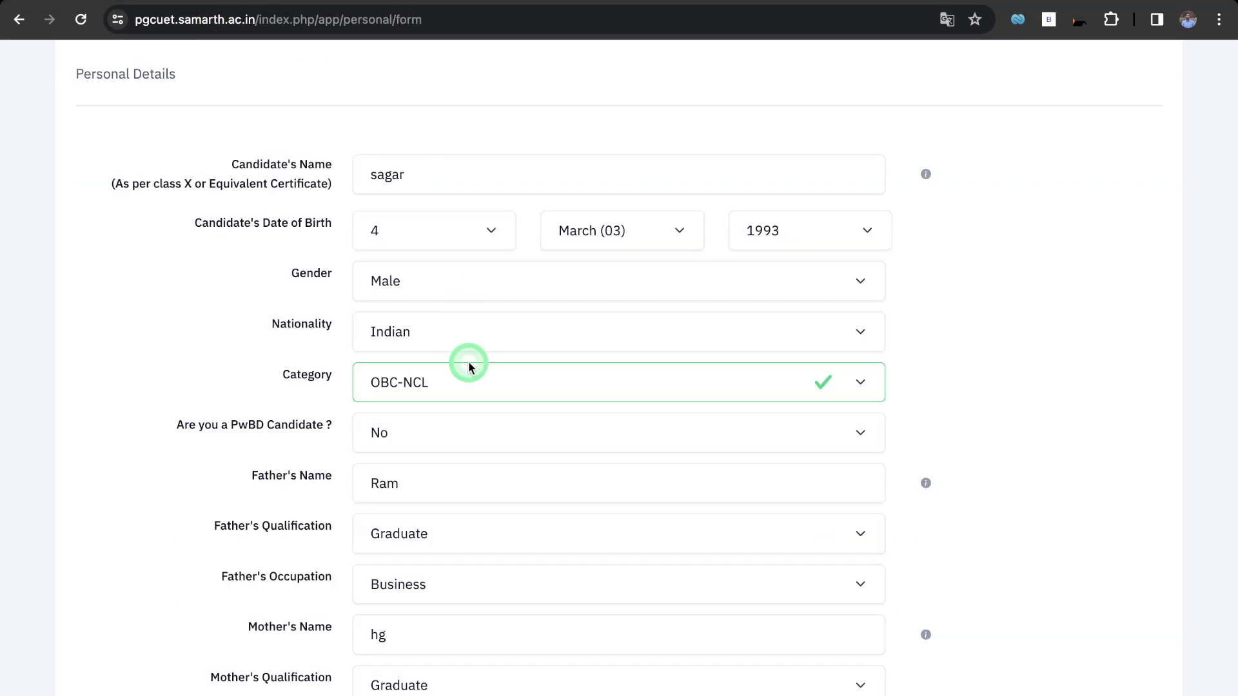
scroll(470, 366, "down", 1)
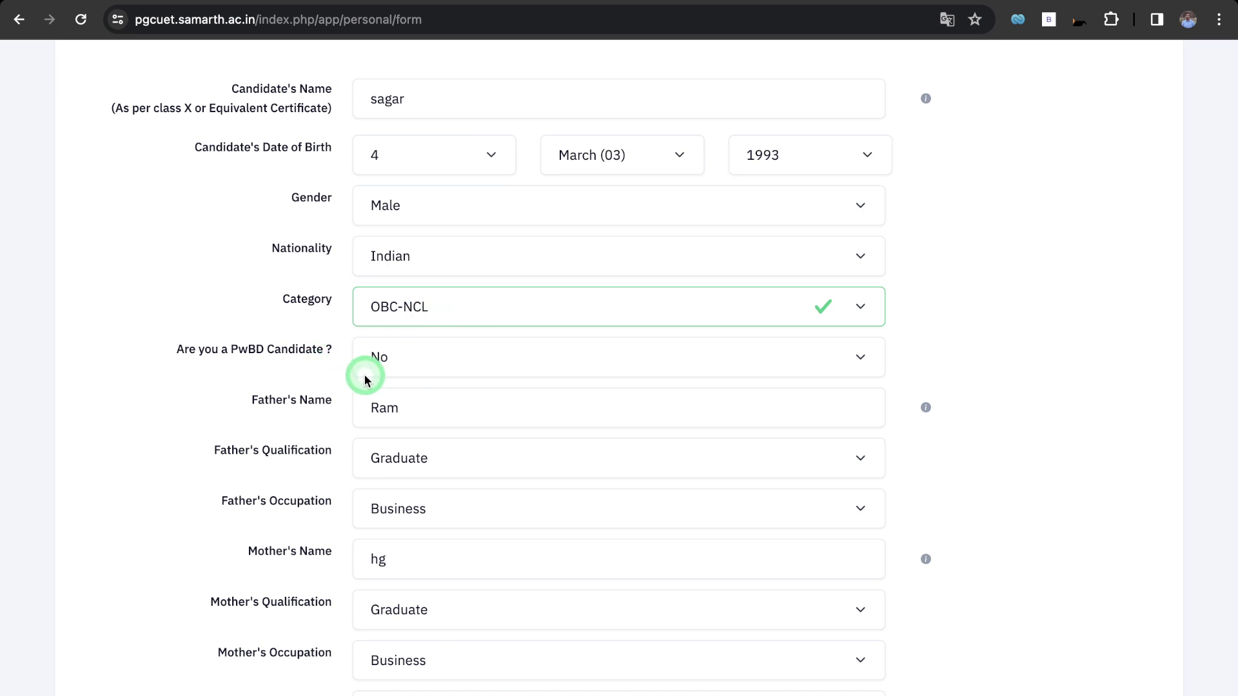
scroll(320, 386, "down", 1)
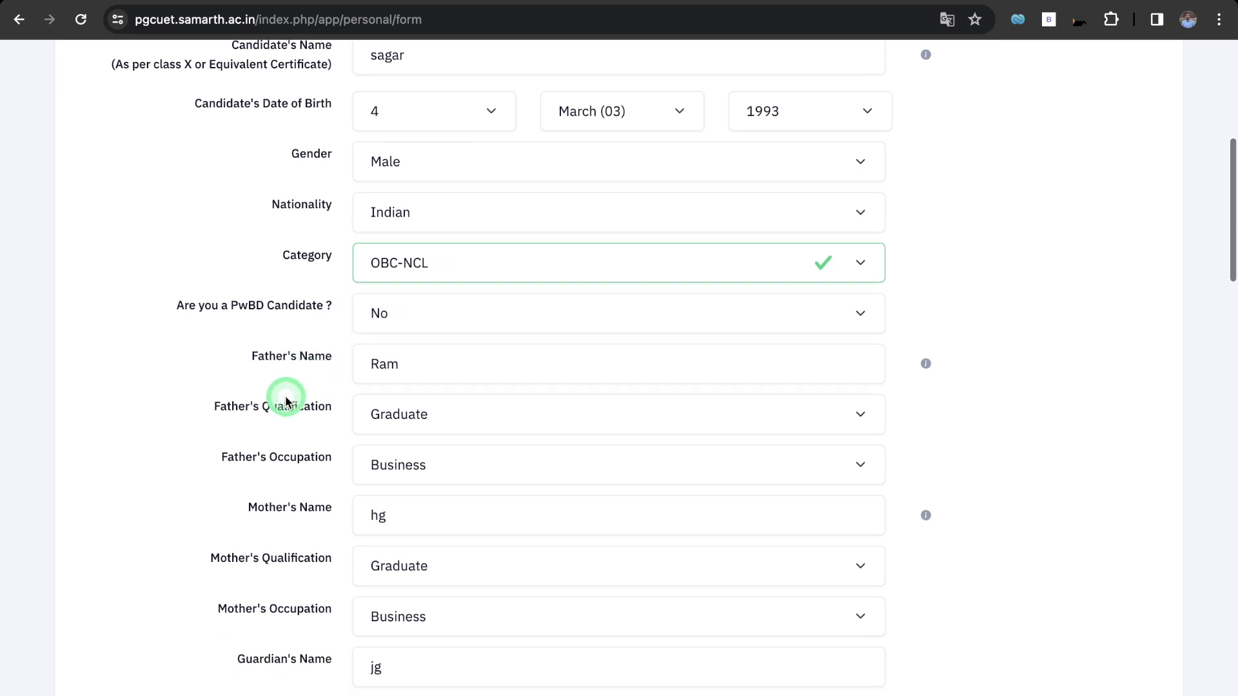
scroll(297, 429, "down", 1)
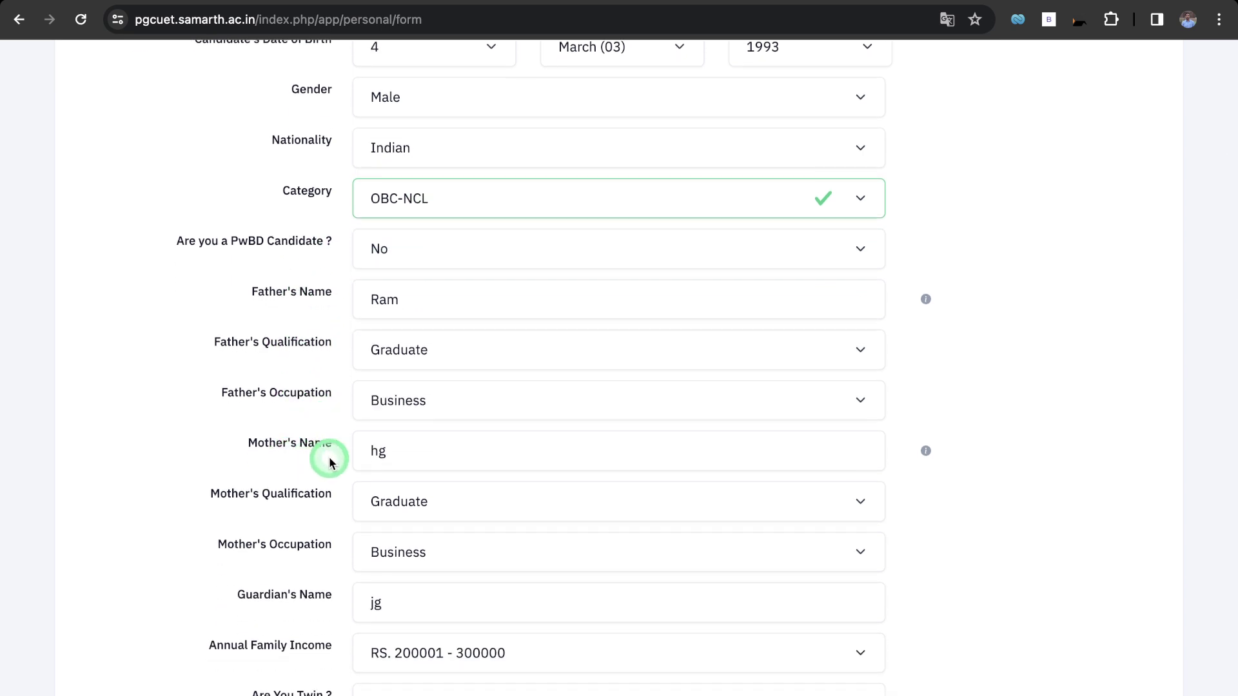
scroll(317, 513, "down", 1)
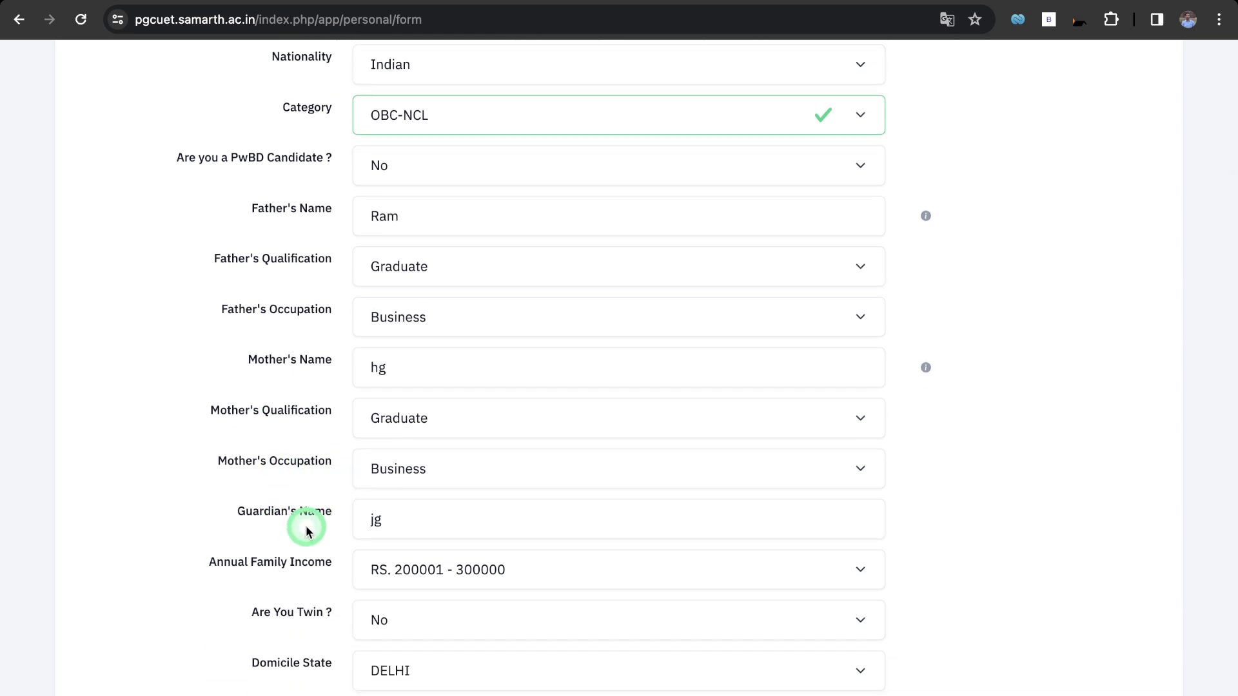
scroll(288, 525, "down", 2)
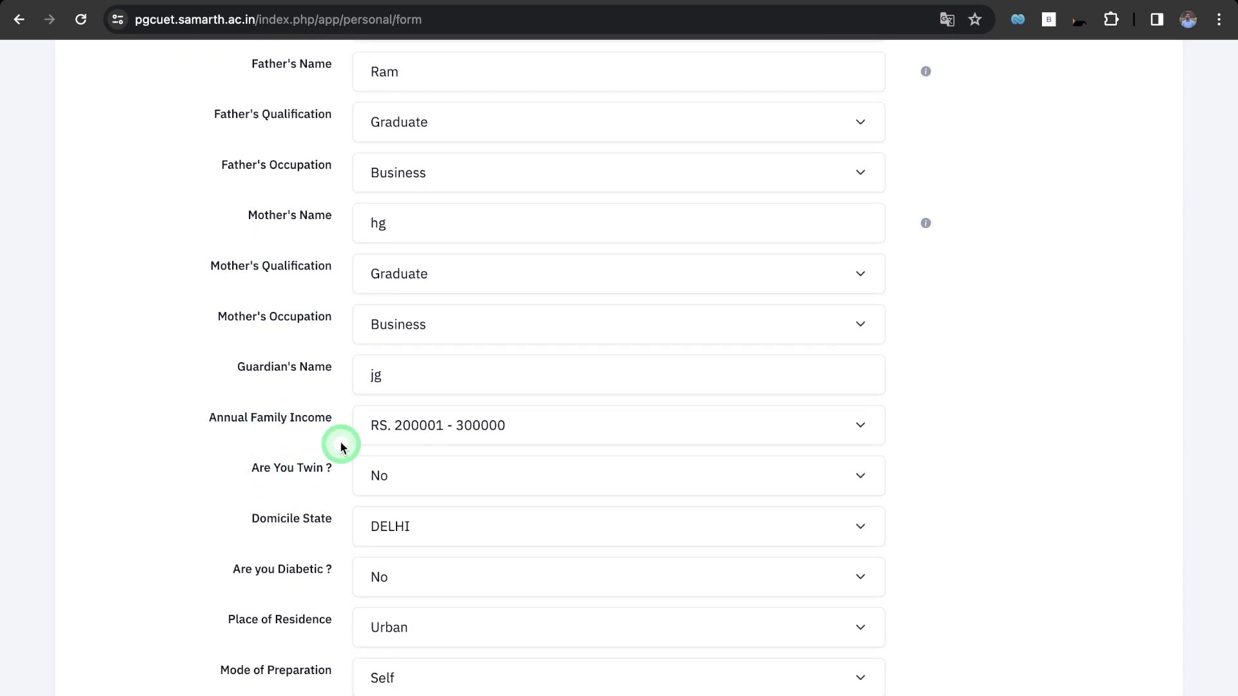
scroll(315, 491, "down", 1)
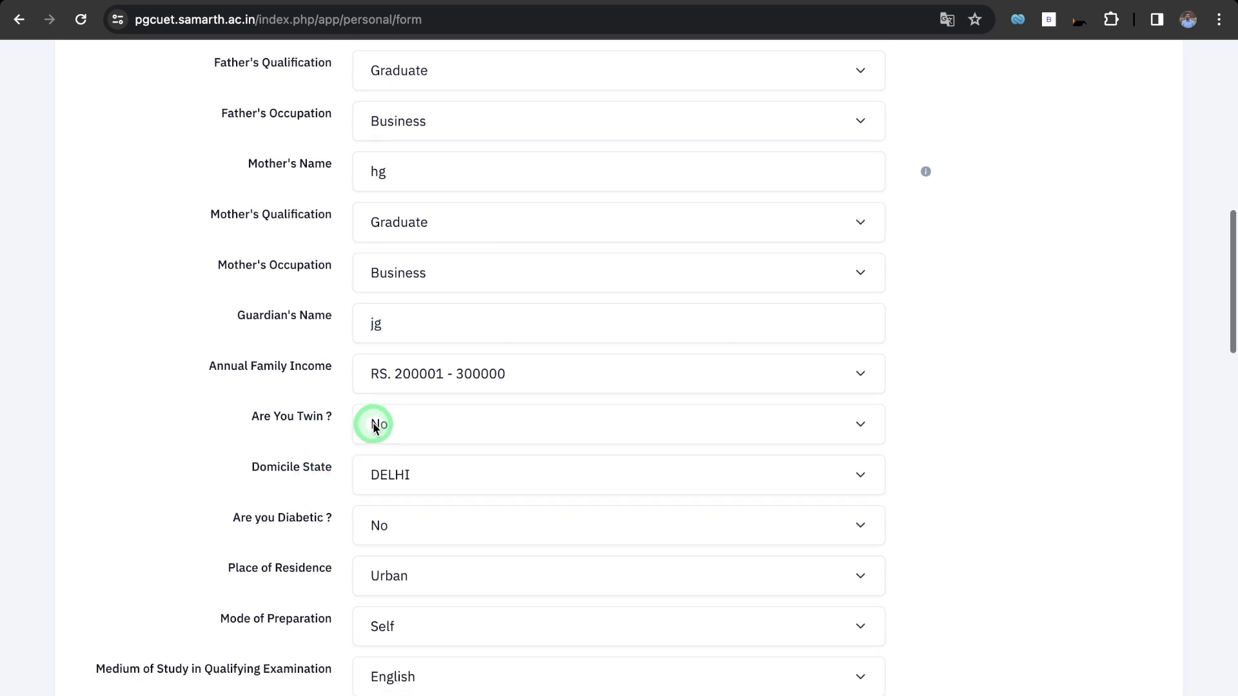
scroll(316, 439, "up", 3)
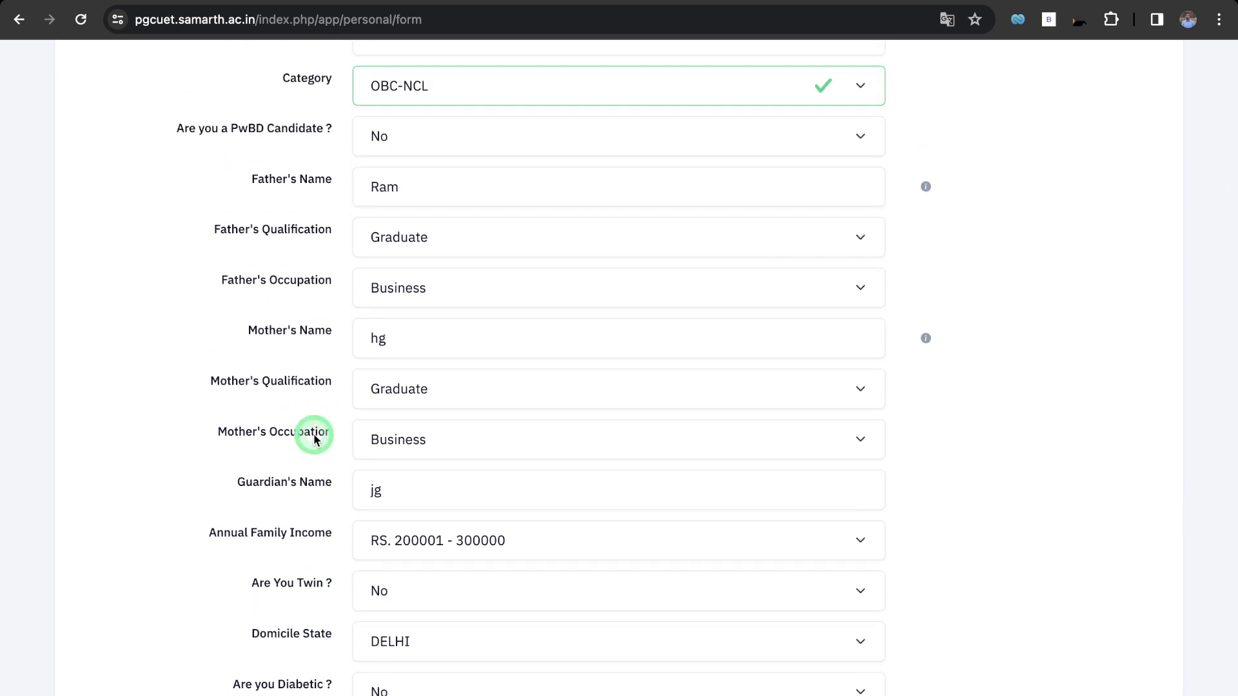
scroll(316, 438, "down", 5)
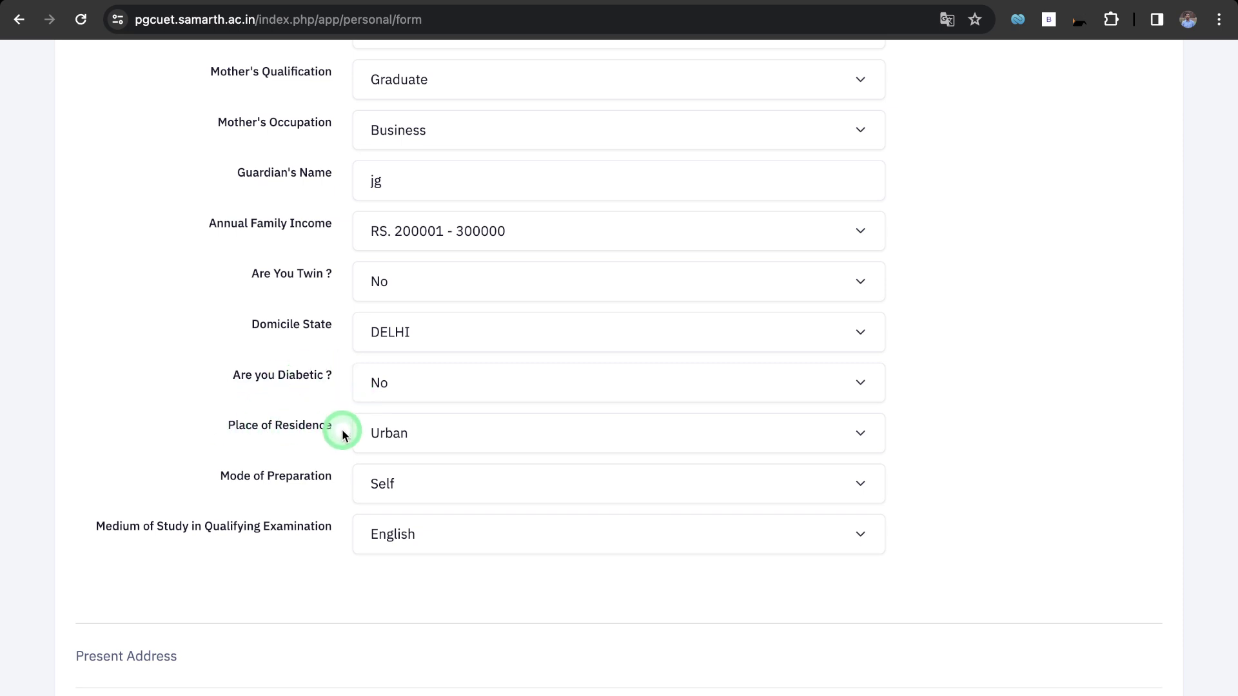
Keep Urban as place of residence and change Mode of Preparation to Online Coaching.
left_click(390, 441)
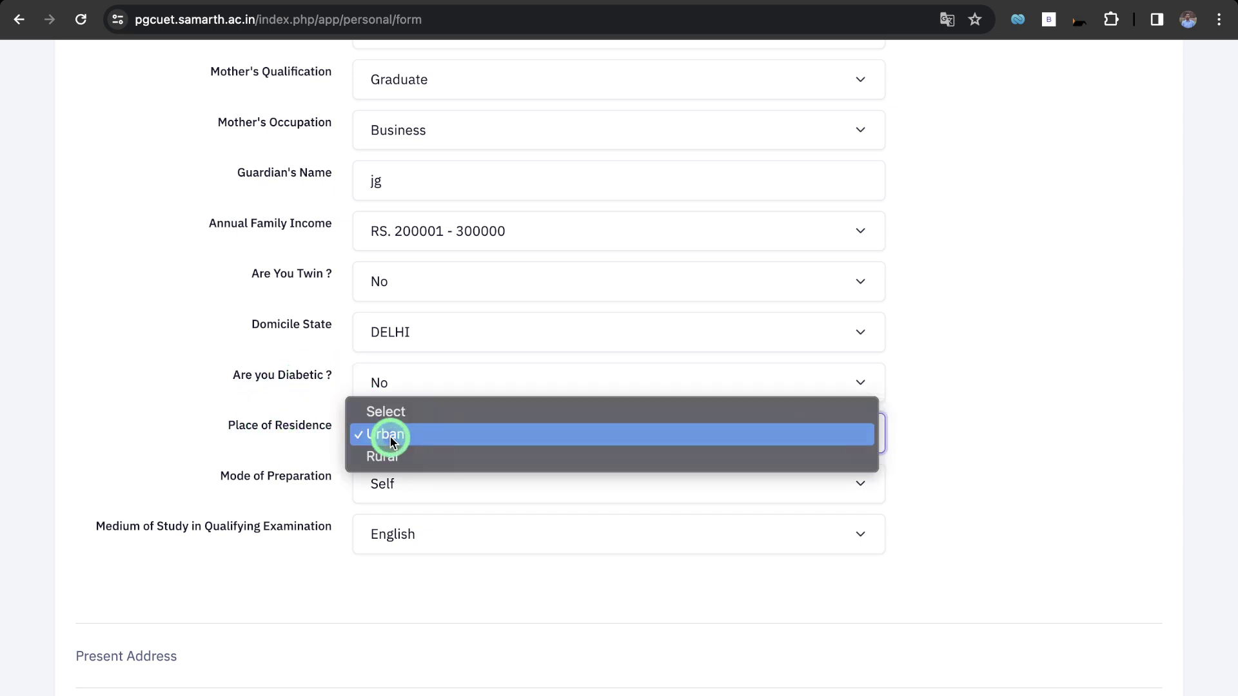
left_click(287, 433)
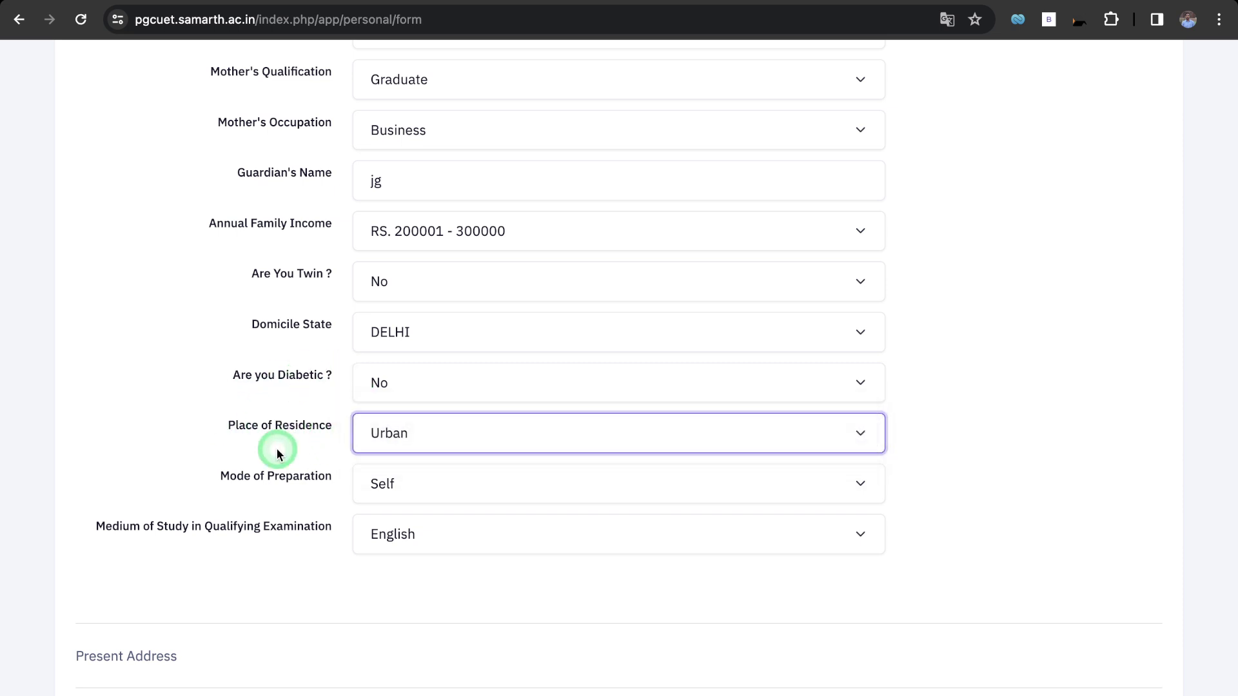
left_click(431, 496)
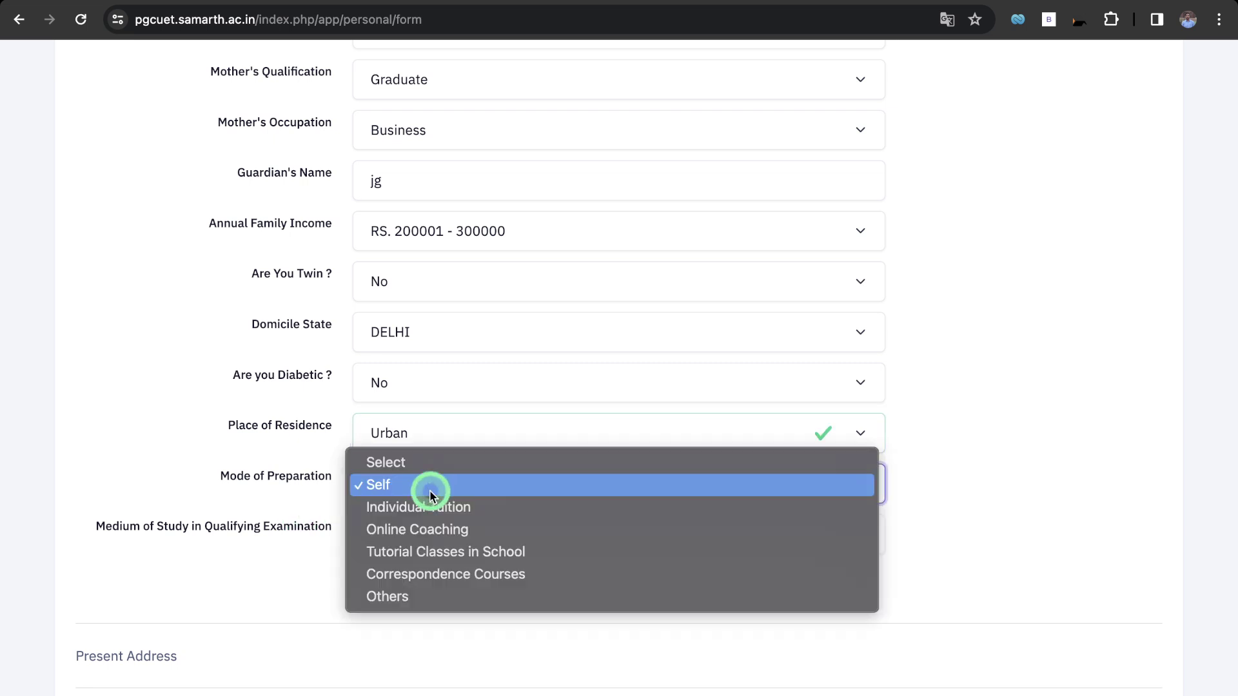
left_click(416, 530)
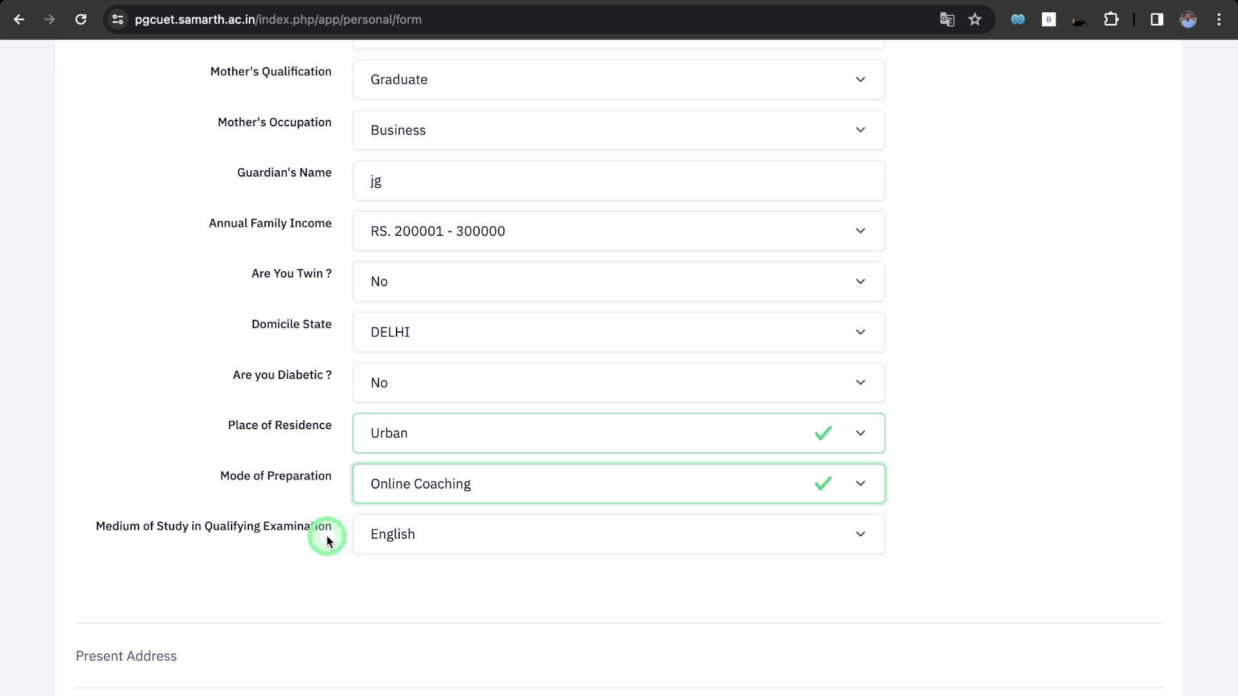
Scroll past the address and Other Quota & Category sections, save, and view the review summary.
scroll(269, 561, "down", 6)
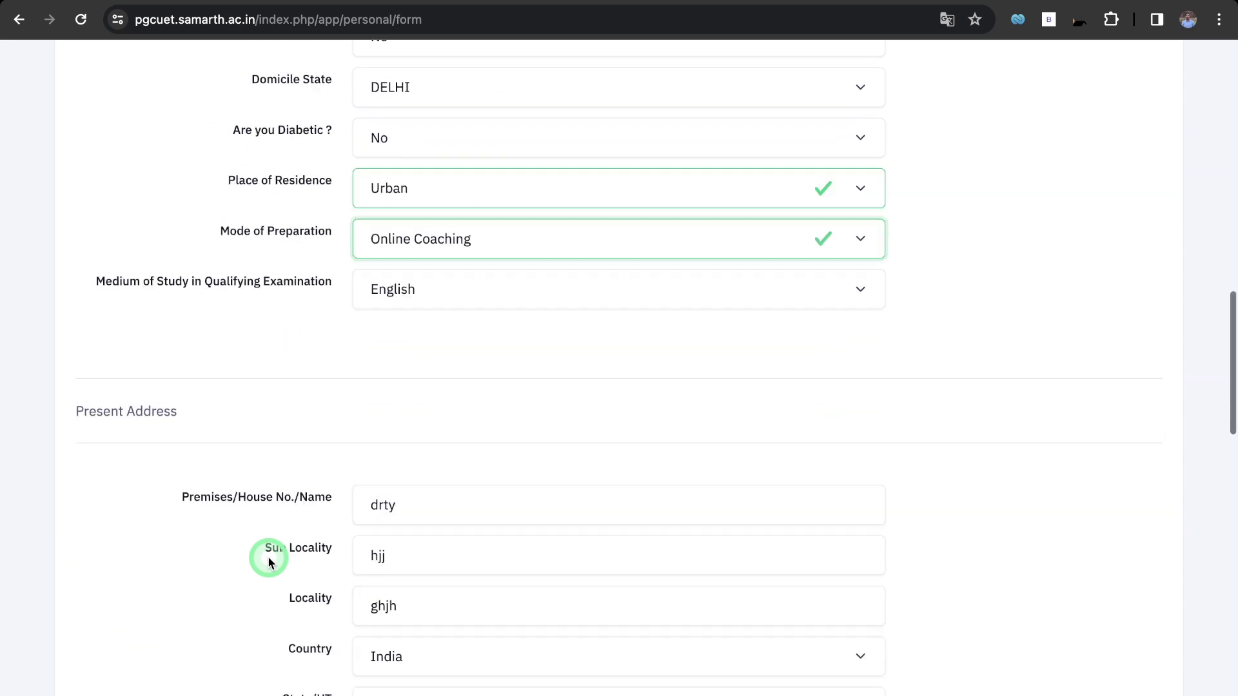
scroll(235, 524, "down", 10)
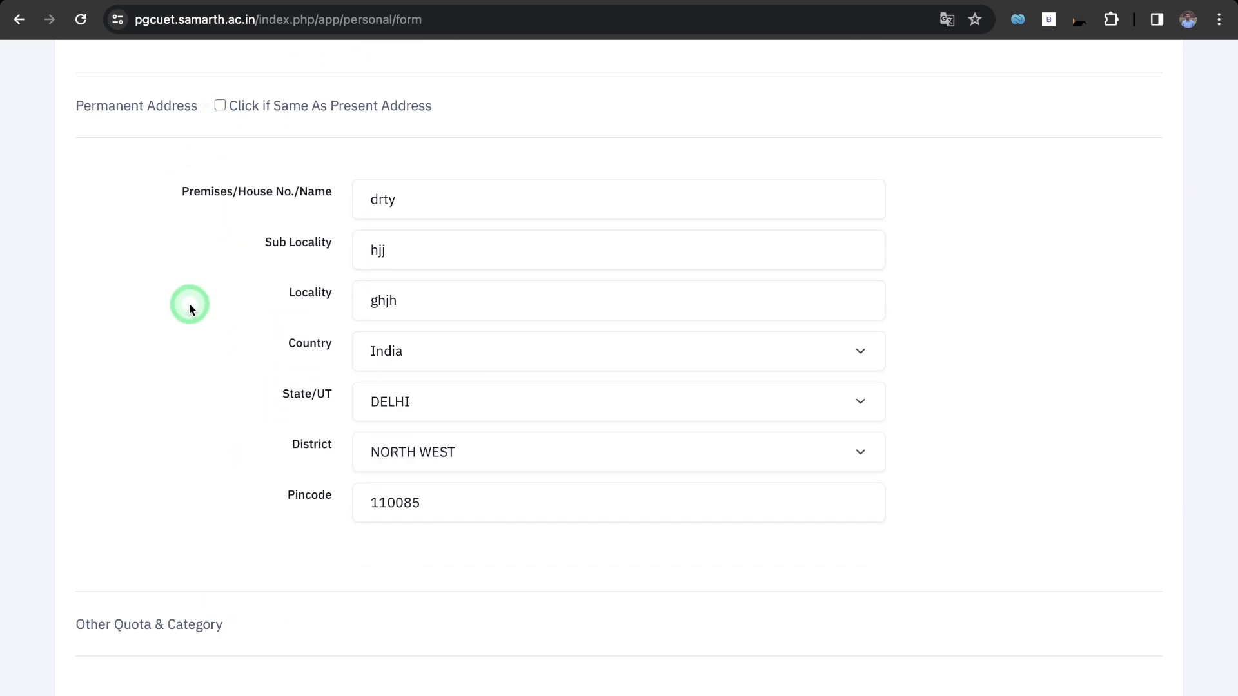
scroll(188, 303, "down", 5)
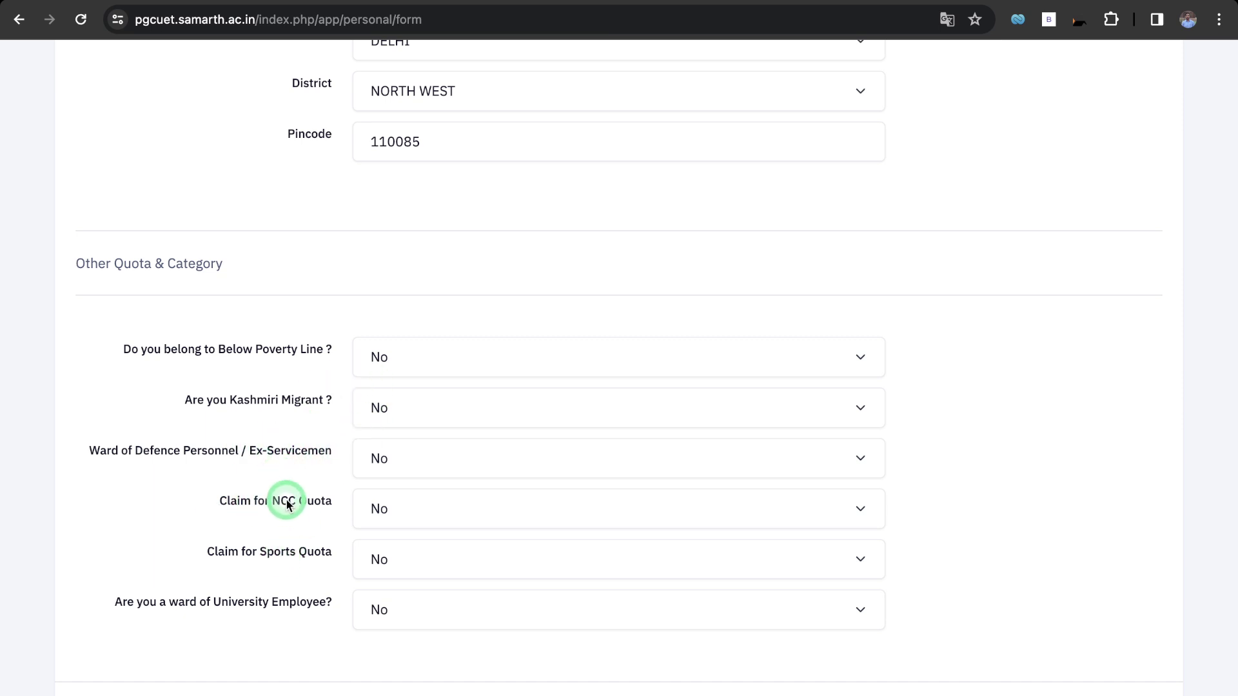
scroll(266, 620, "down", 2)
scroll(266, 623, "down", 4)
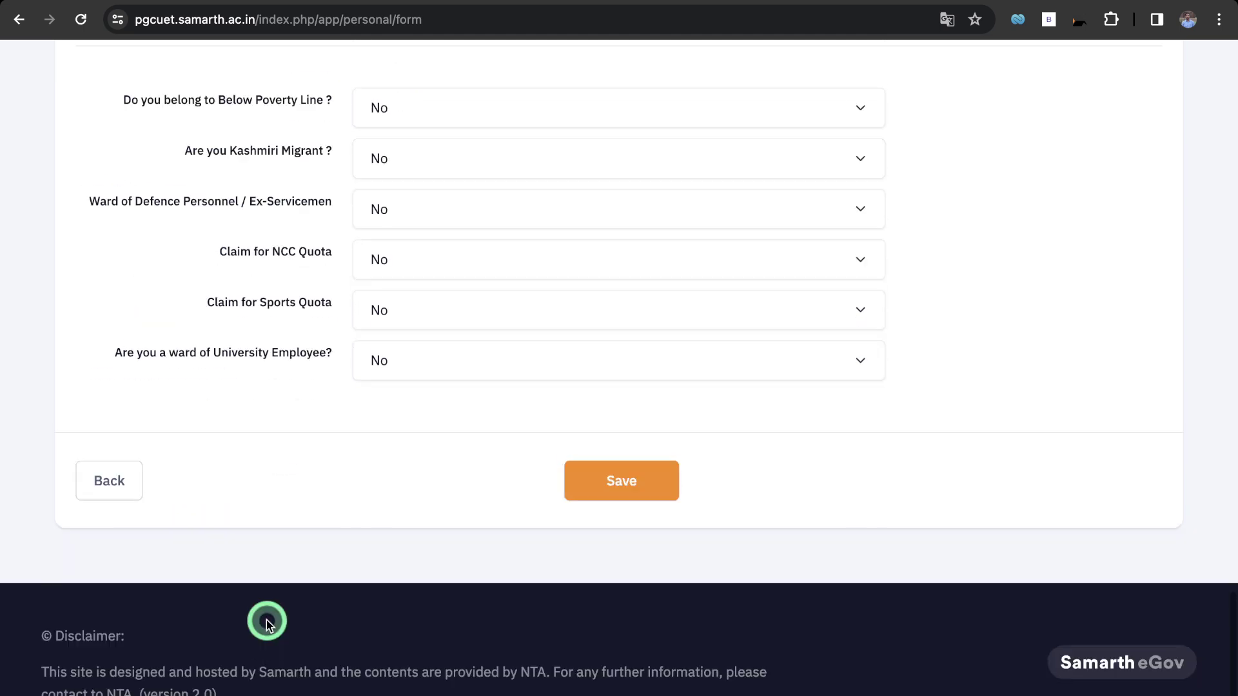
left_click(614, 548)
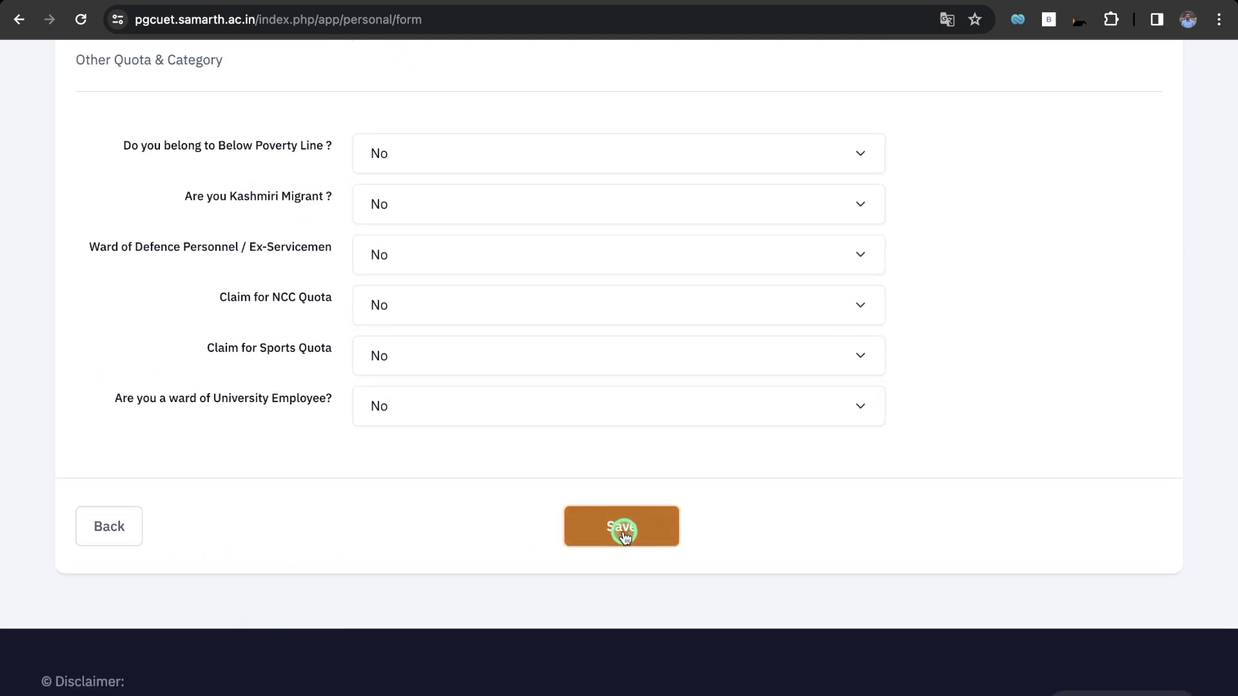
scroll(845, 541, "down", 15)
scroll(845, 545, "down", 8)
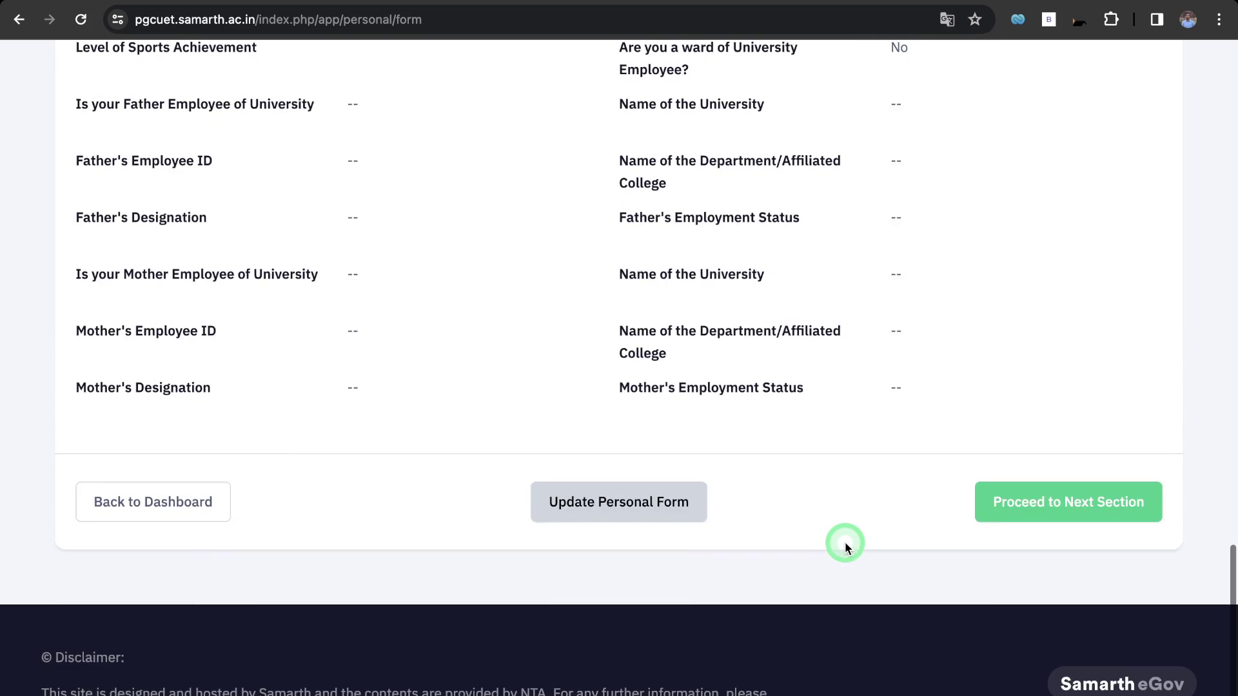
Move to the educational details section and reopen it for editing.
left_click(1032, 507)
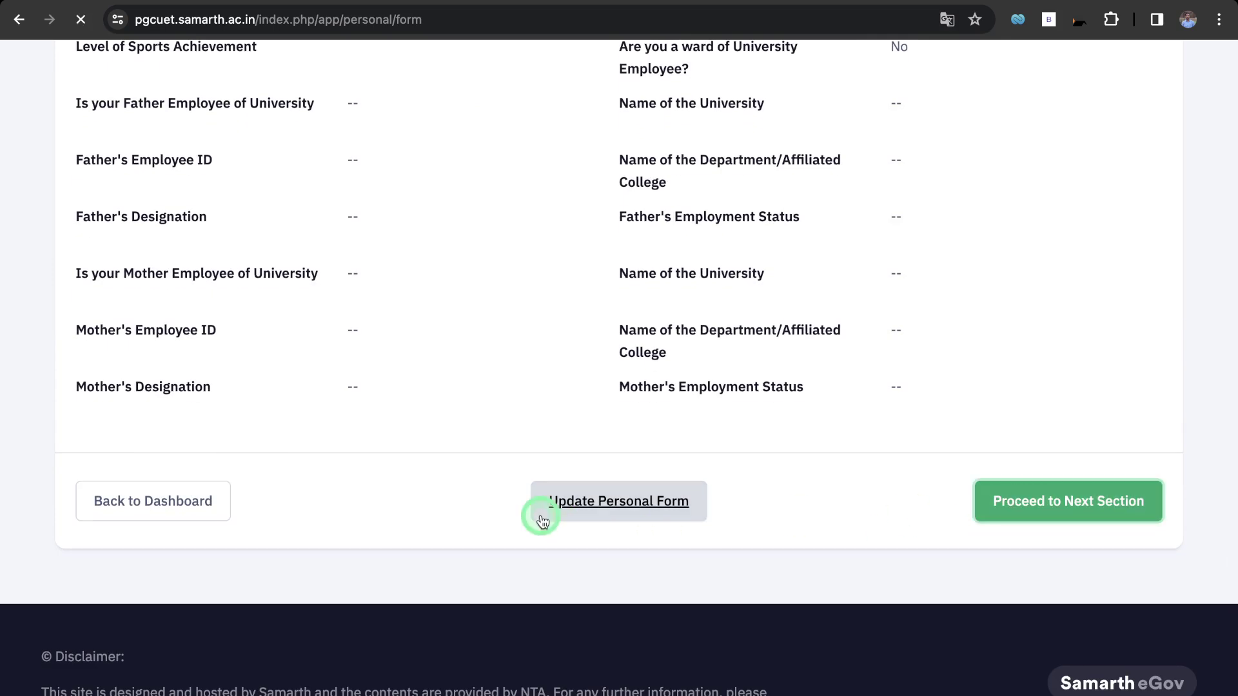
scroll(575, 586, "down", 12)
scroll(575, 586, "down", 7)
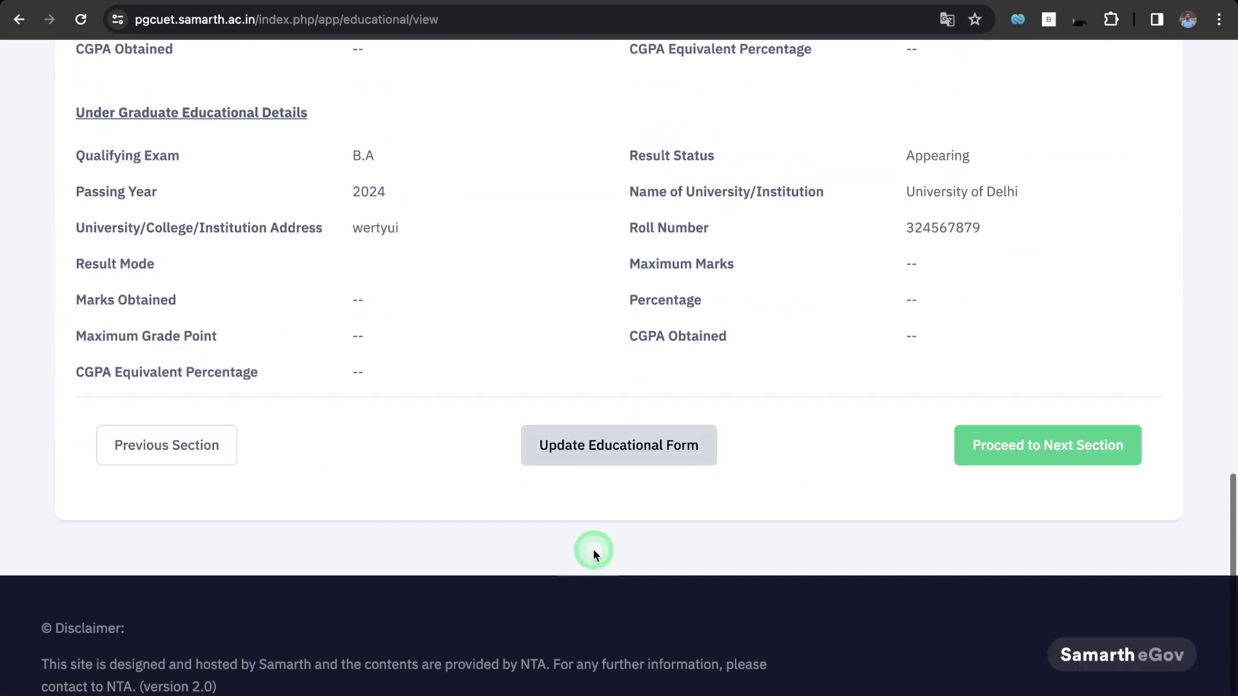
left_click(589, 450)
Check the Class X and undergraduate fields of the educational form.
scroll(400, 410, "down", 2)
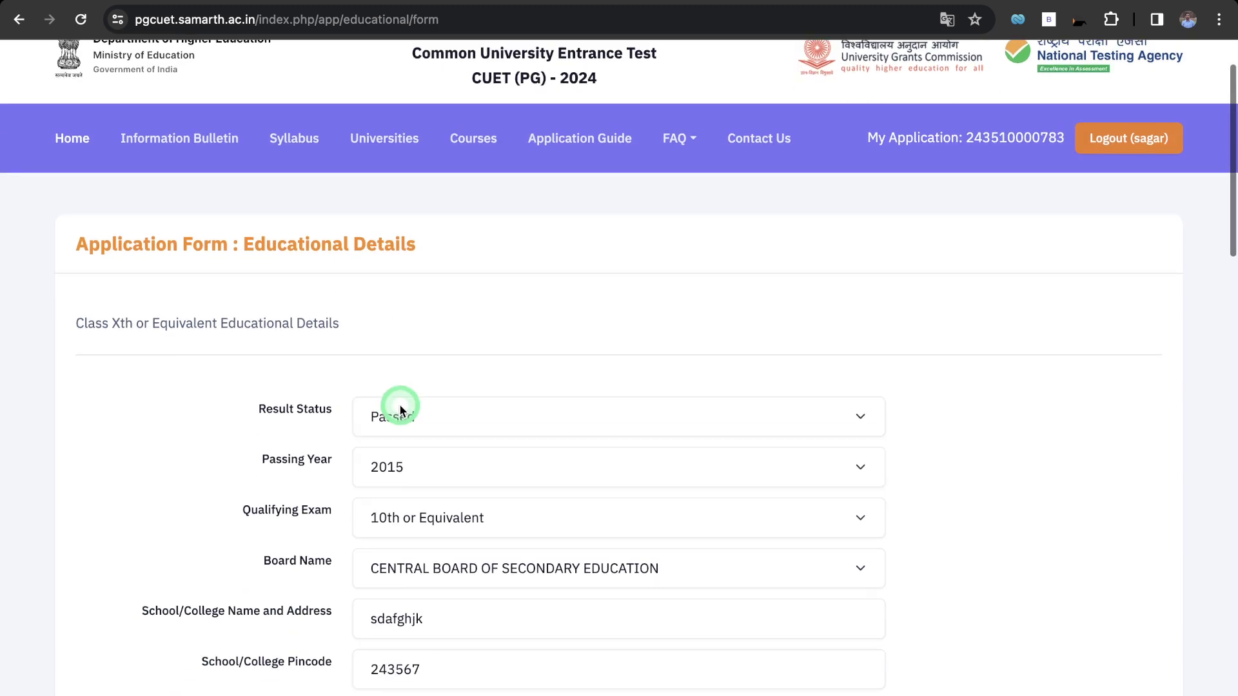
scroll(278, 419, "down", 2)
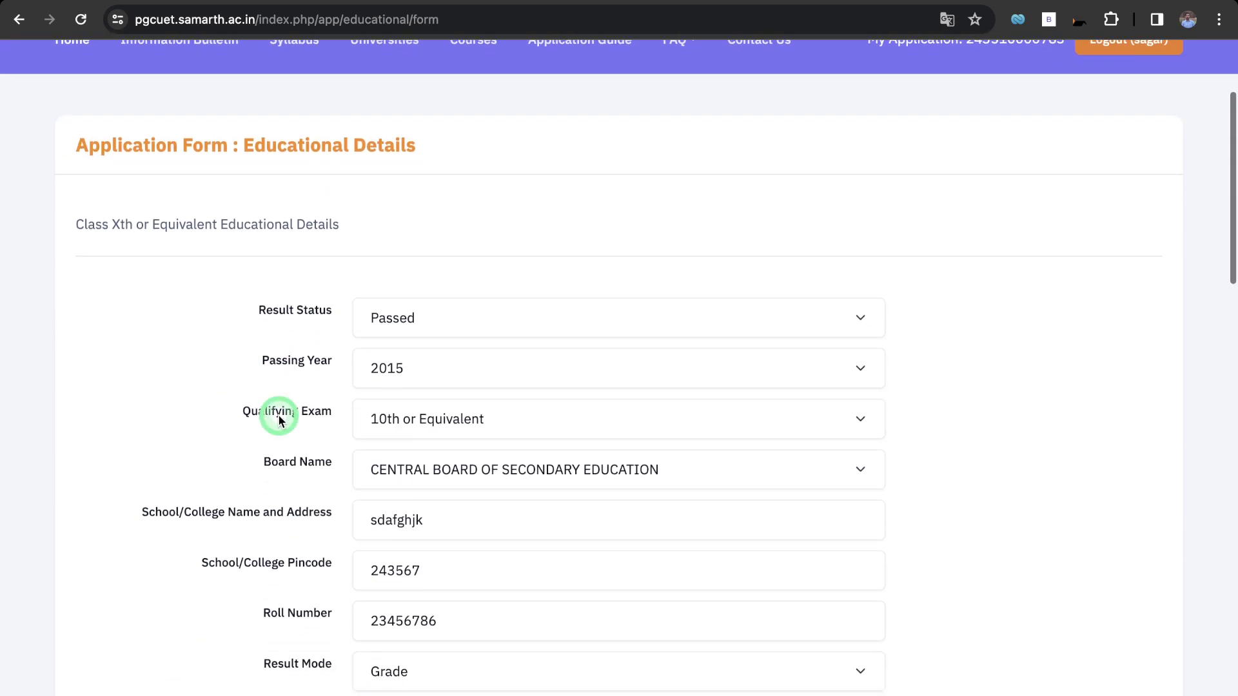
scroll(305, 300, "down", 8)
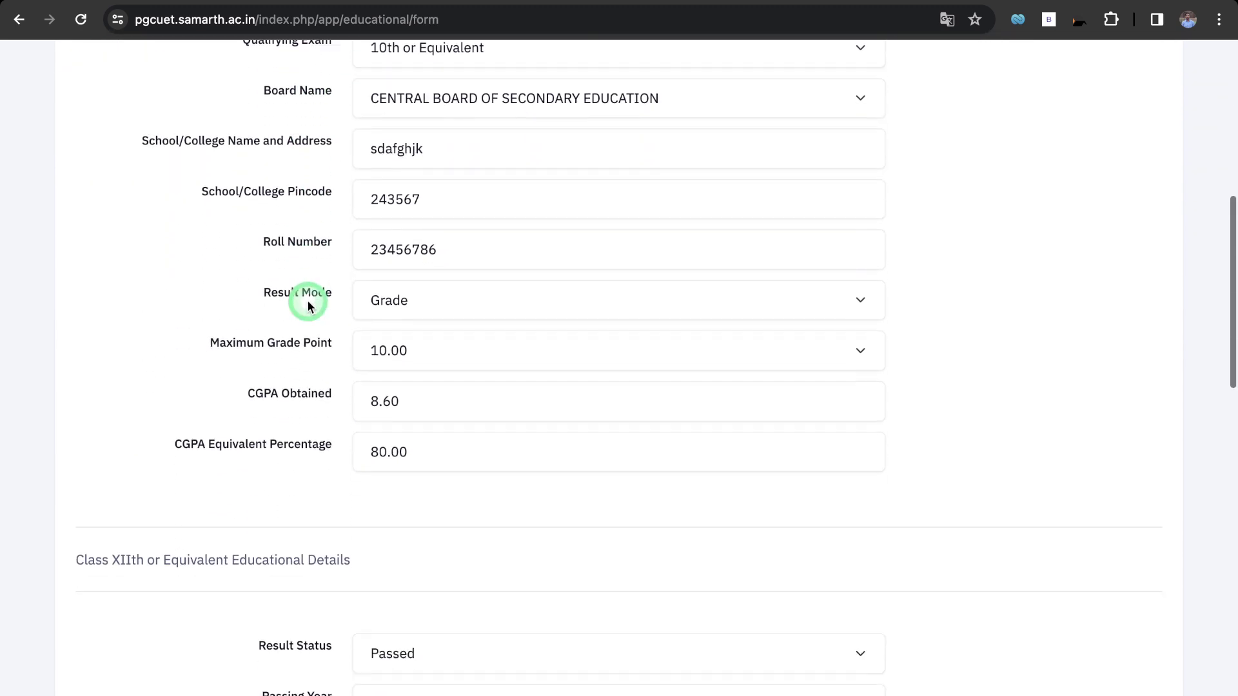
scroll(308, 301, "up", 5)
scroll(307, 301, "down", 5)
scroll(307, 300, "down", 18)
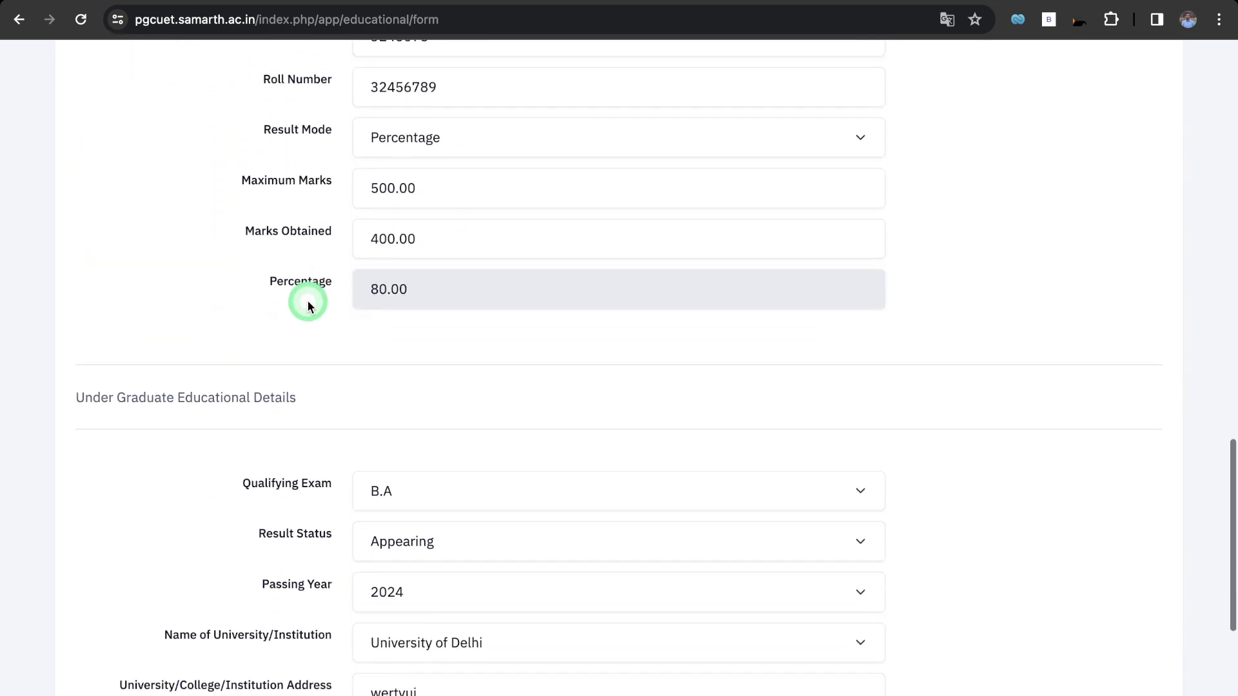
scroll(307, 301, "up", 18)
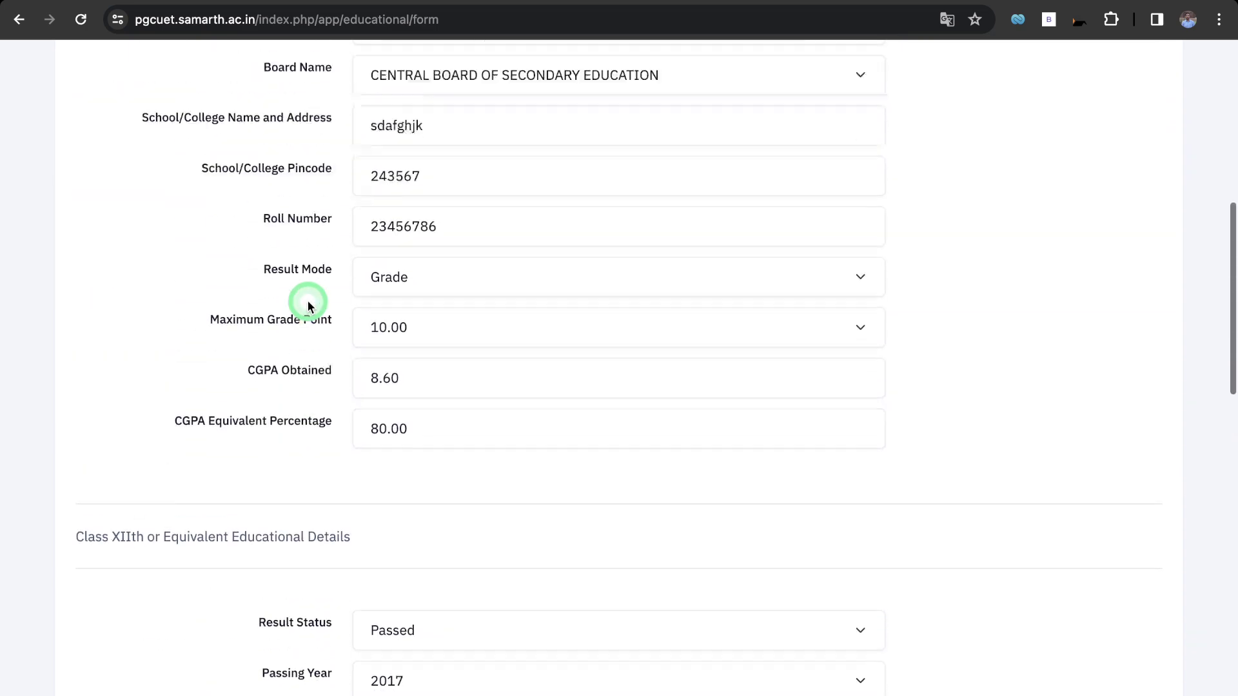
scroll(309, 306, "up", 2)
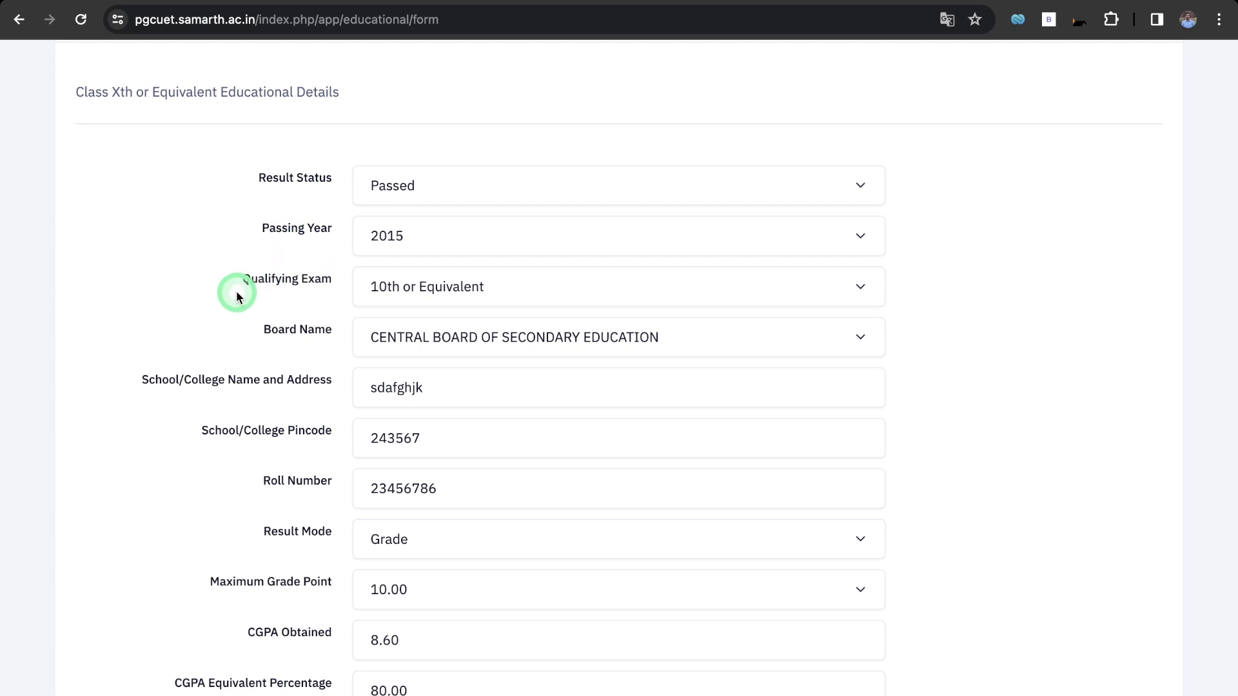
scroll(302, 335, "down", 3)
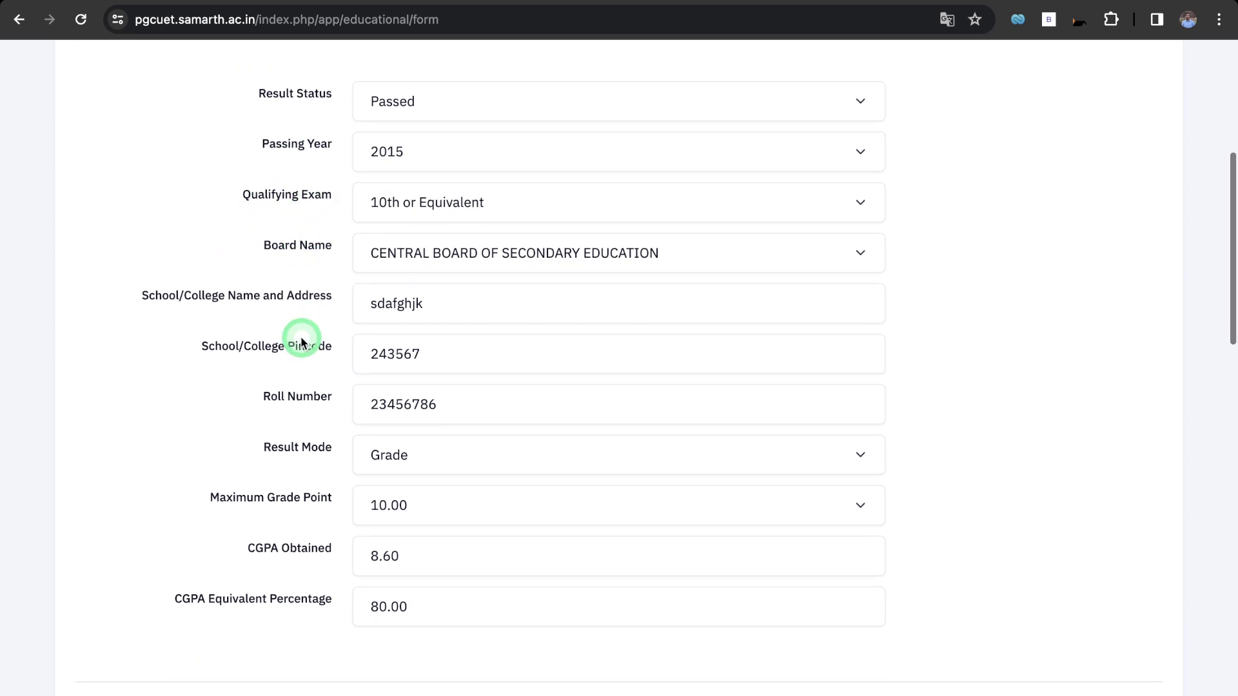
scroll(288, 348, "down", 2)
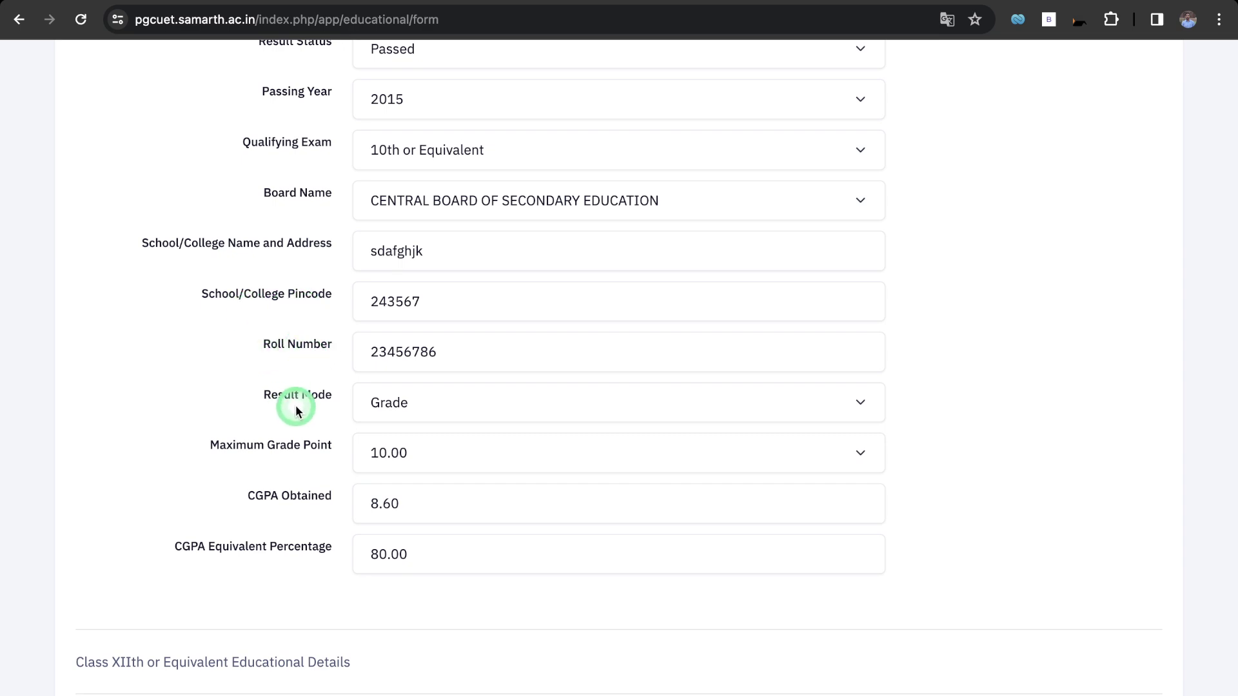
scroll(326, 548, "down", 15)
scroll(181, 438, "down", 2)
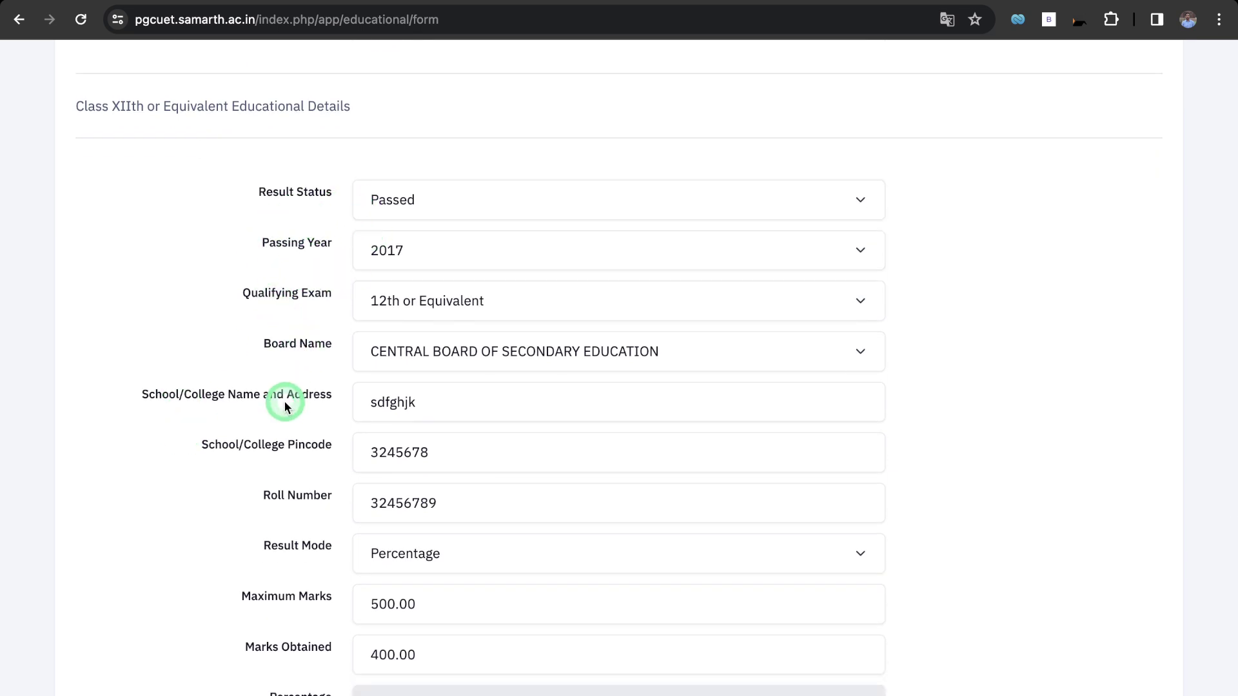
scroll(284, 401, "down", 3)
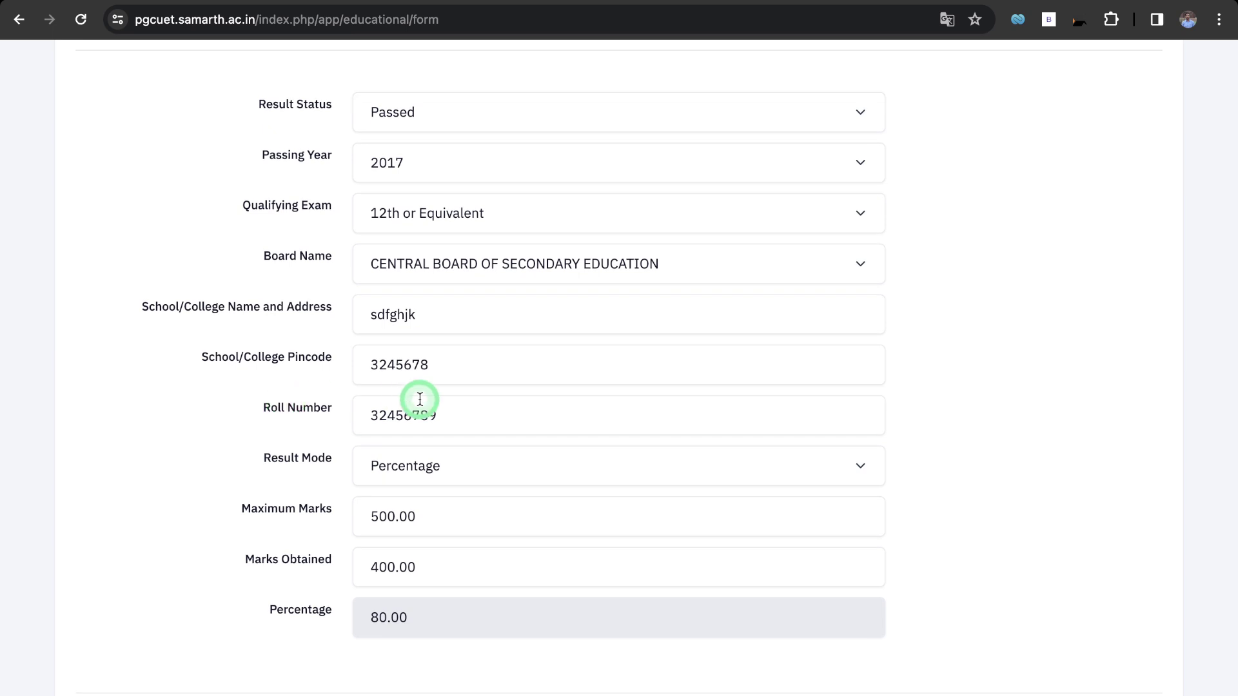
scroll(320, 524, "down", 15)
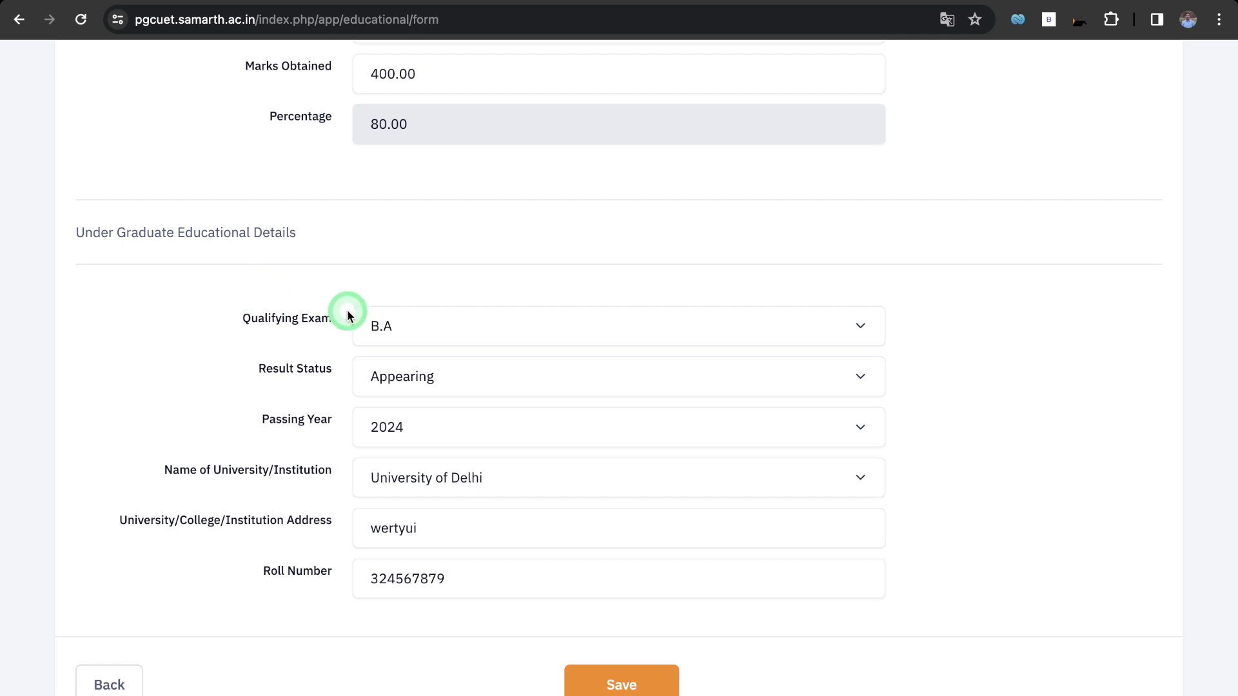
Keep the UG result status as Appearing with passing year 2024 and save.
left_click(387, 375)
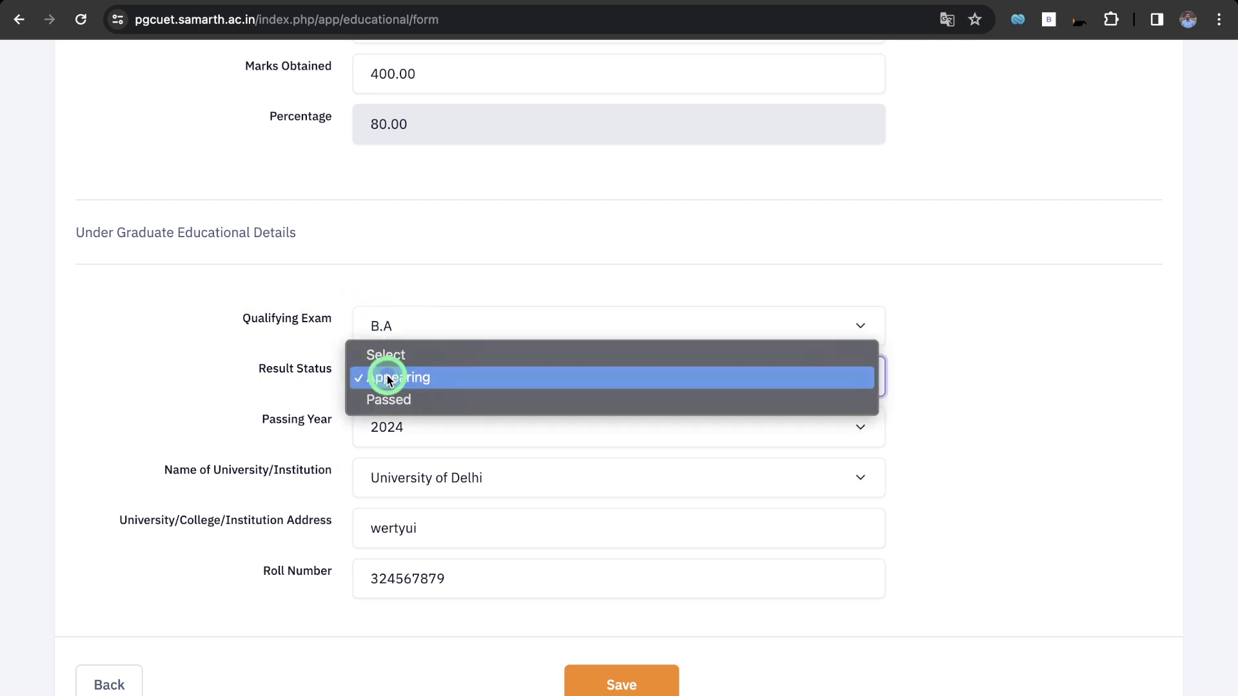
left_click(387, 376)
left_click(376, 429)
left_click(393, 427)
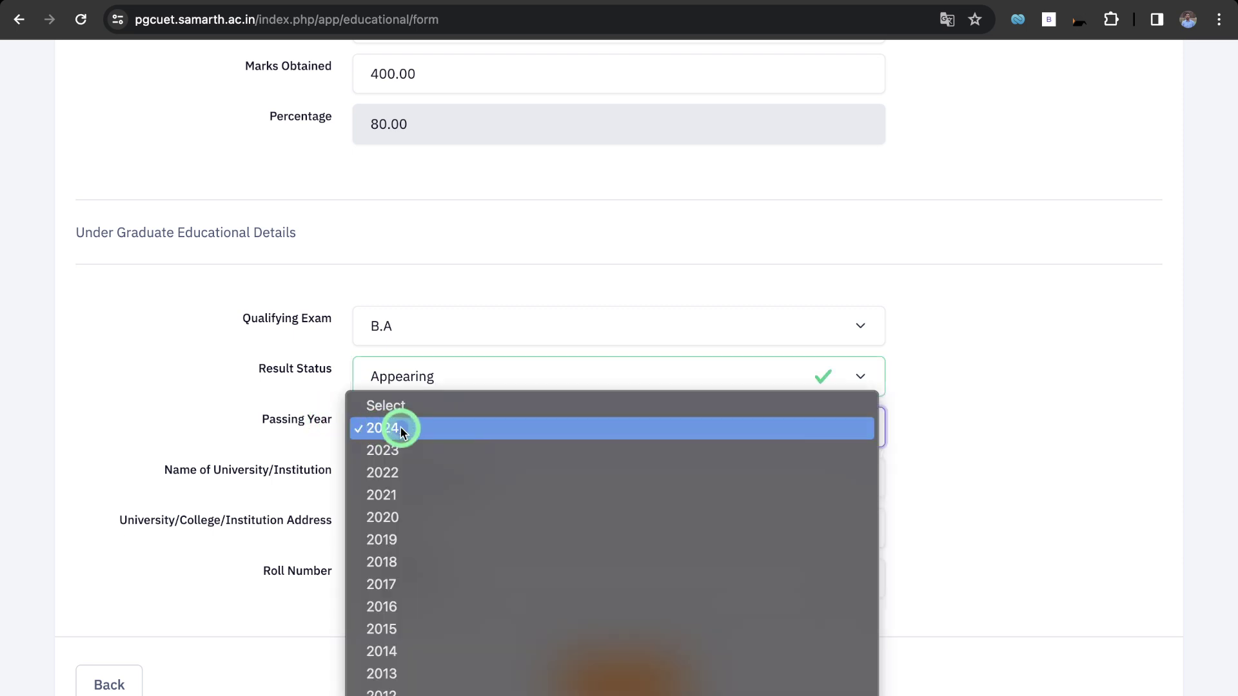
scroll(258, 554, "down", 3)
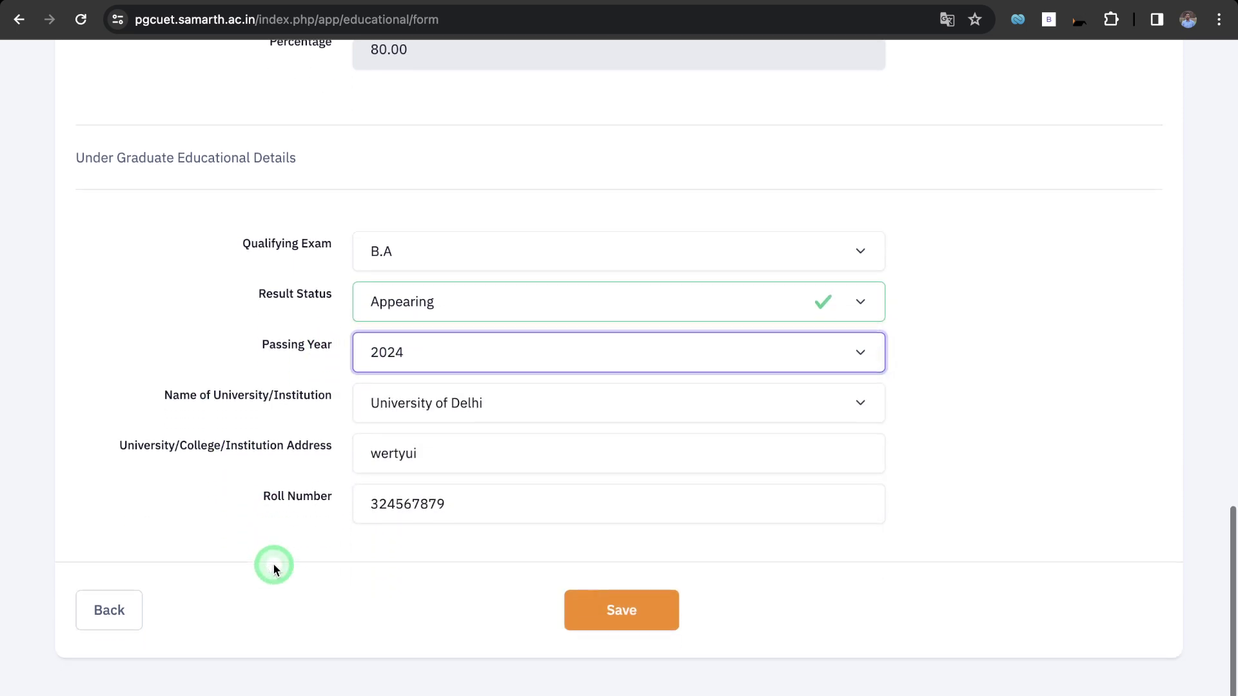
left_click(596, 545)
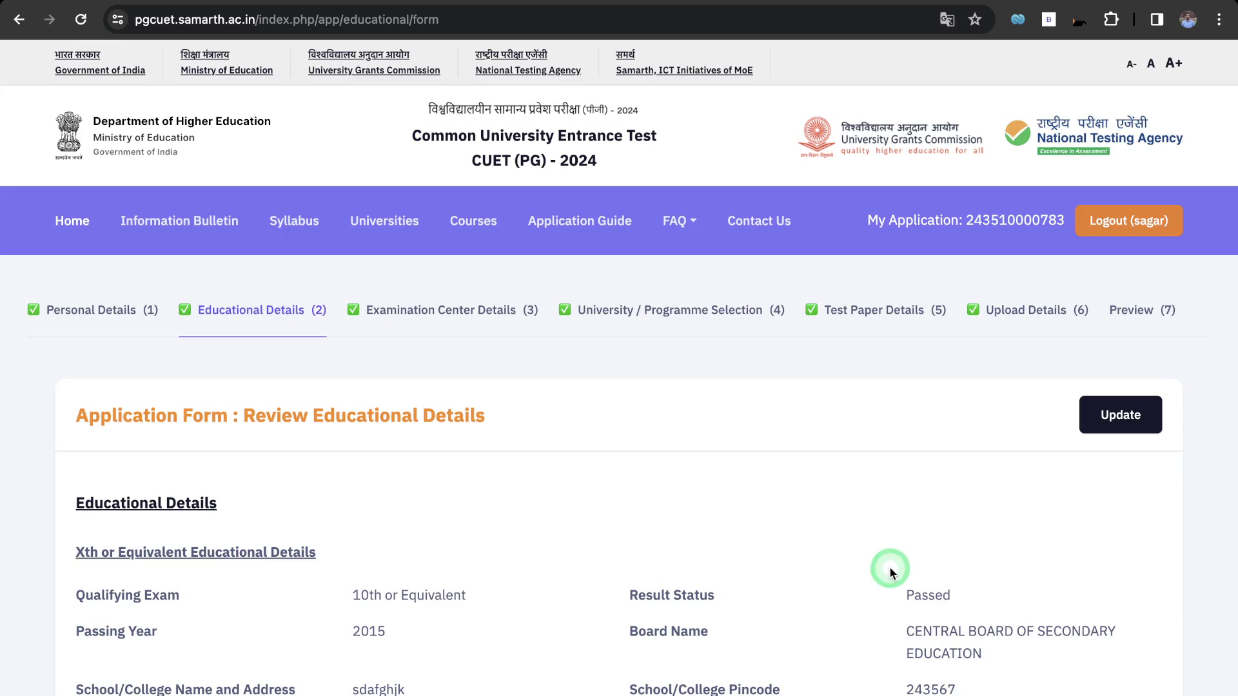
Reopen the educational details briefly, then proceed to the examination centre section.
scroll(888, 566, "down", 10)
left_click(620, 457)
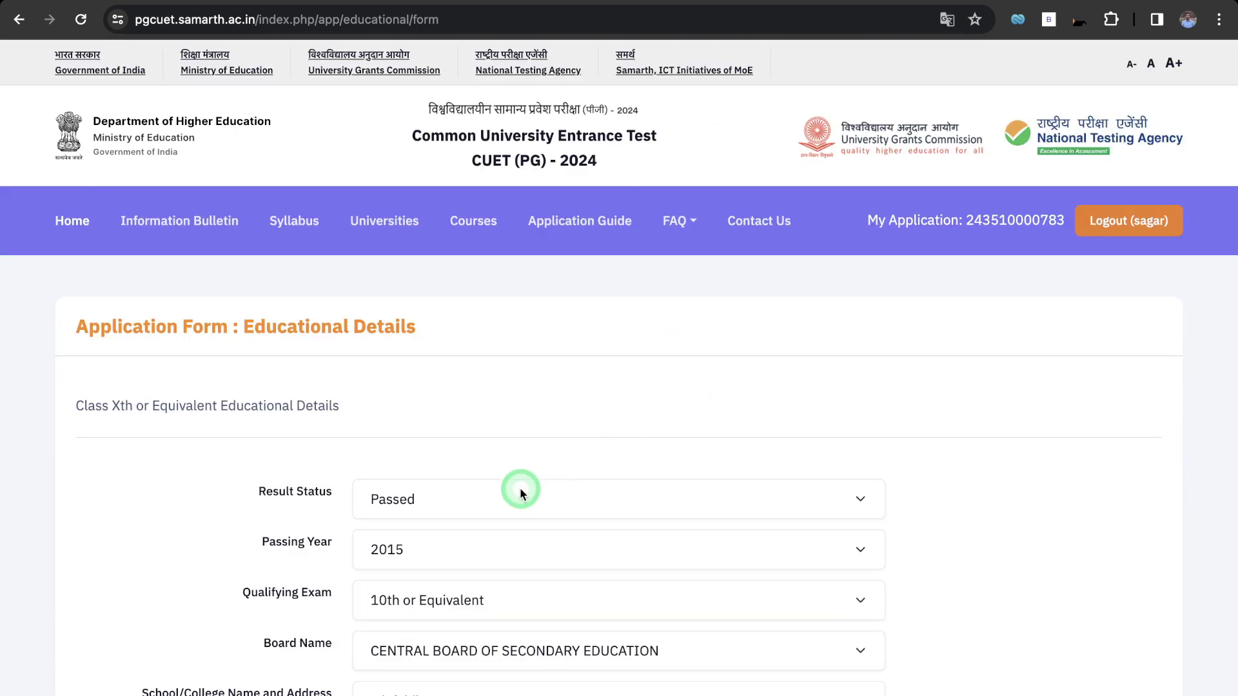
scroll(522, 491, "down", 20)
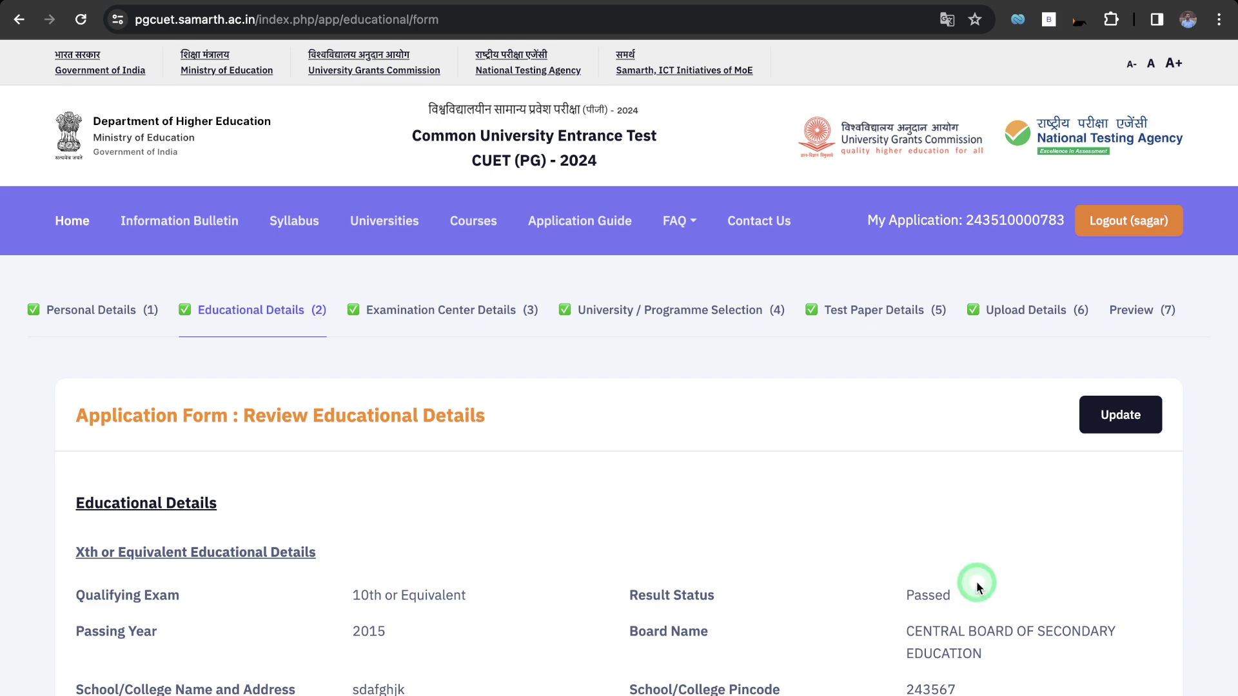
scroll(973, 581, "down", 10)
left_click(1037, 438)
Set centre Preference 1 to DELHI, Delhi/New Delhi (DL01).
scroll(474, 450, "down", 4)
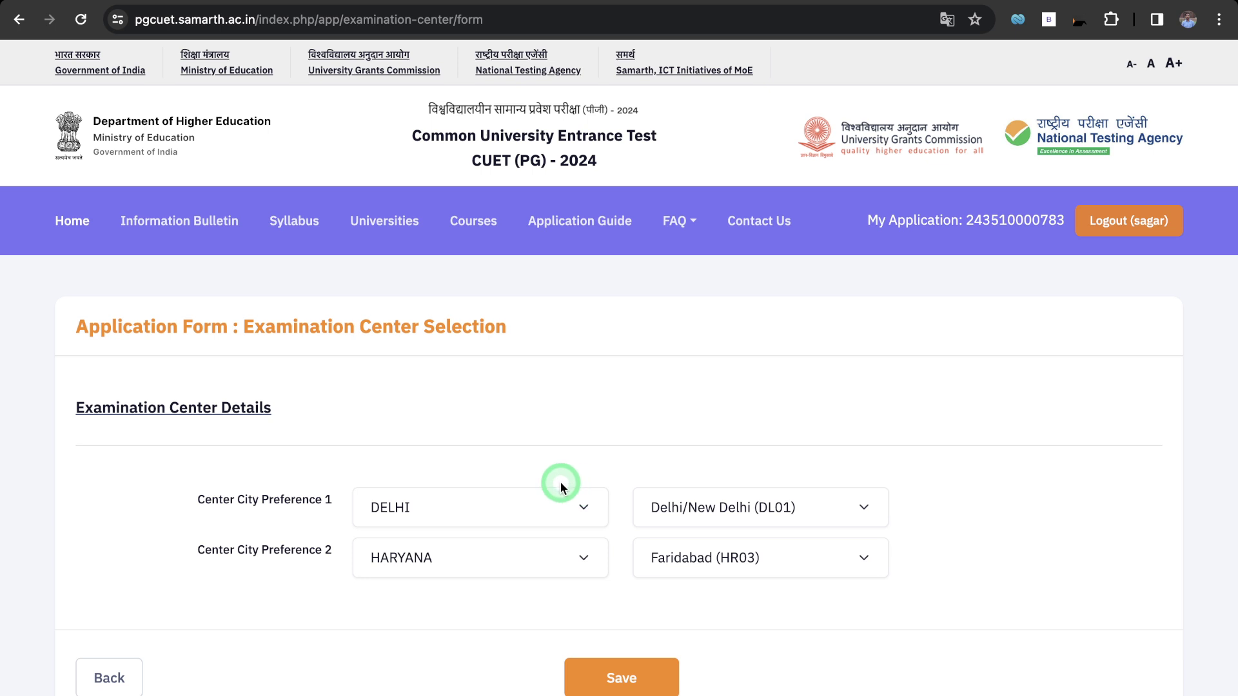
scroll(505, 431, "down", 2)
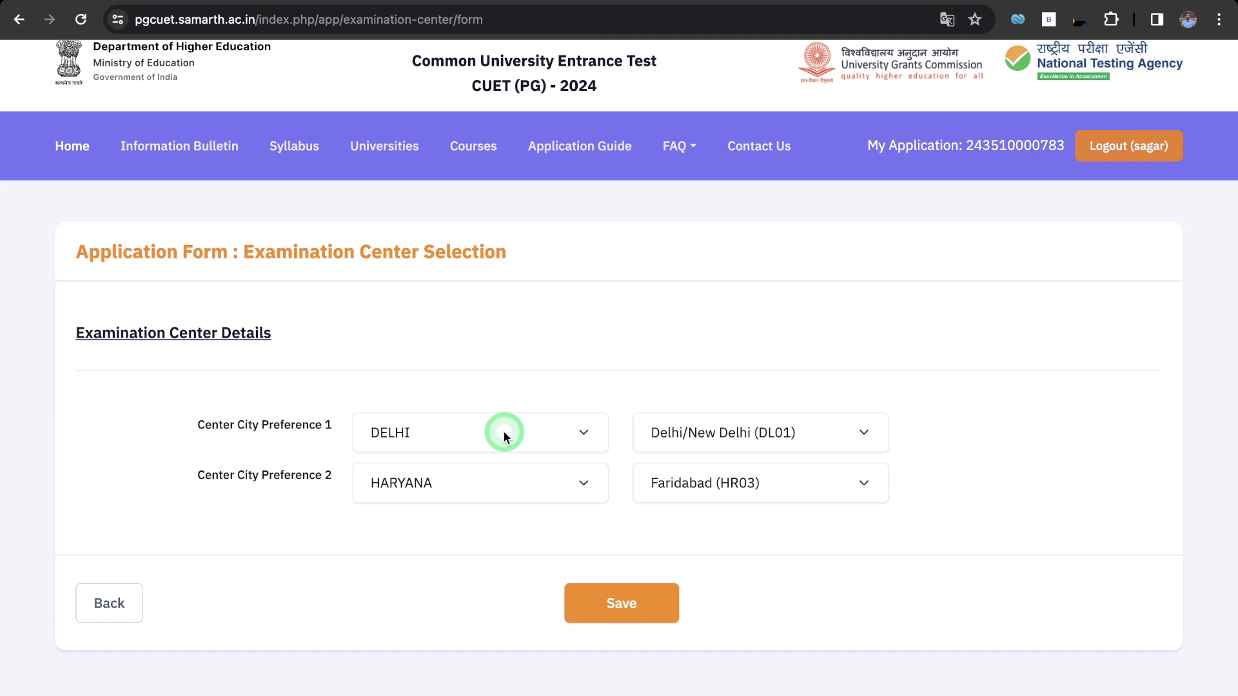
left_click(541, 427)
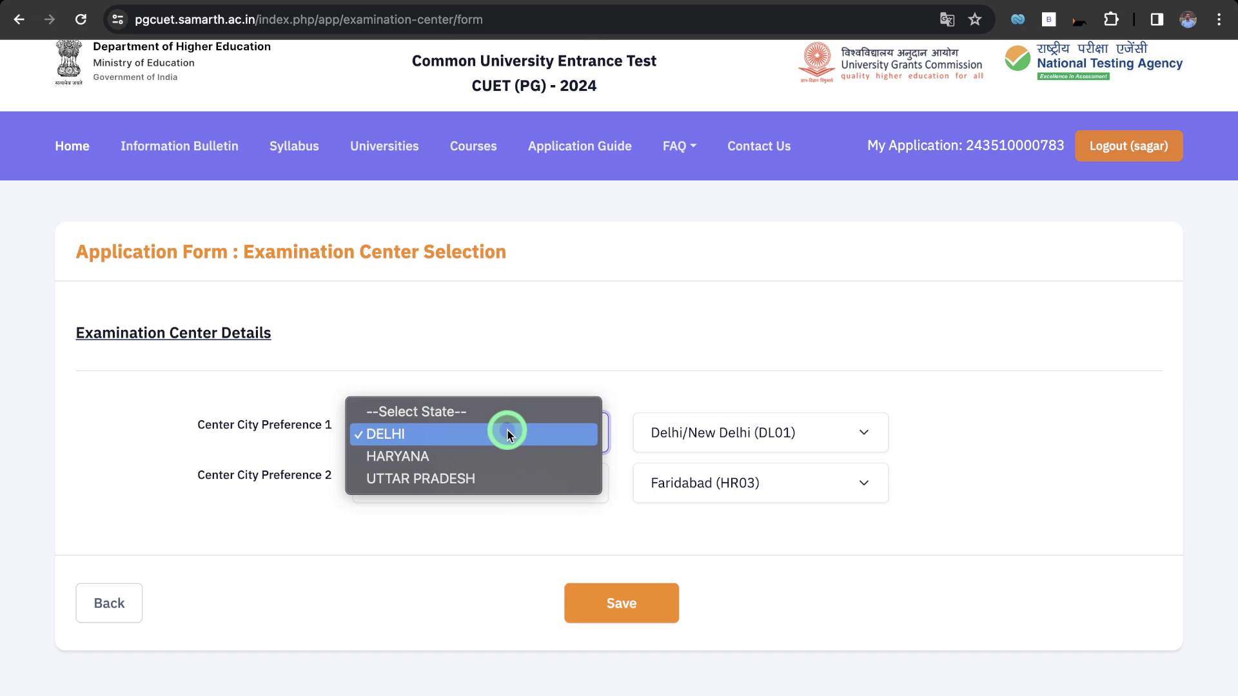
left_click(409, 436)
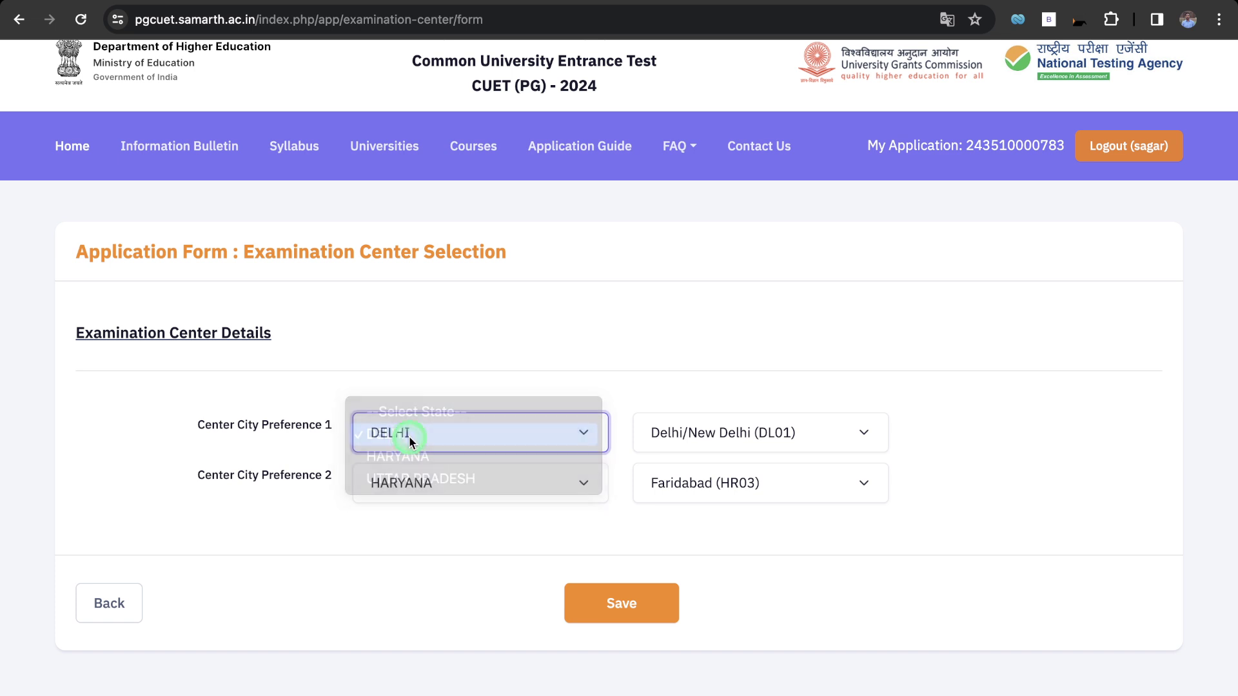
left_click(742, 436)
left_click(737, 439)
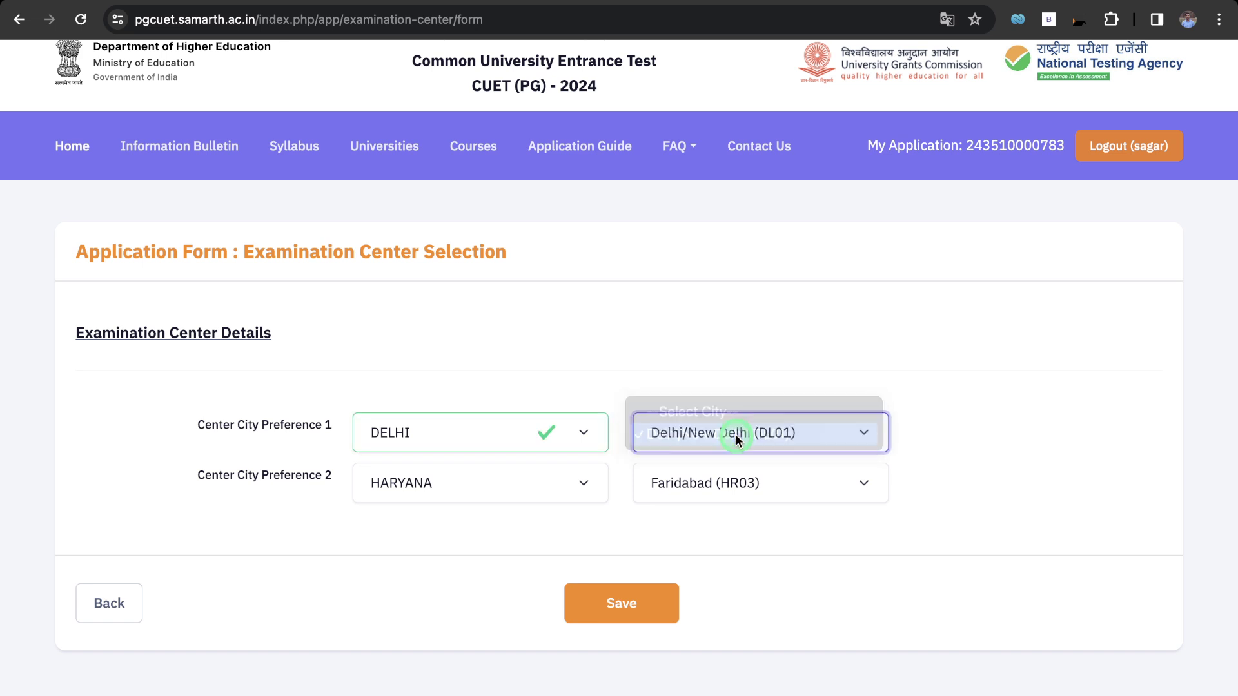
Set Preference 2 to HARYANA, Faridabad (HR03), then try UTTAR PRADESH and browse its cities.
left_click(485, 483)
left_click(435, 486)
left_click(787, 478)
left_click(516, 483)
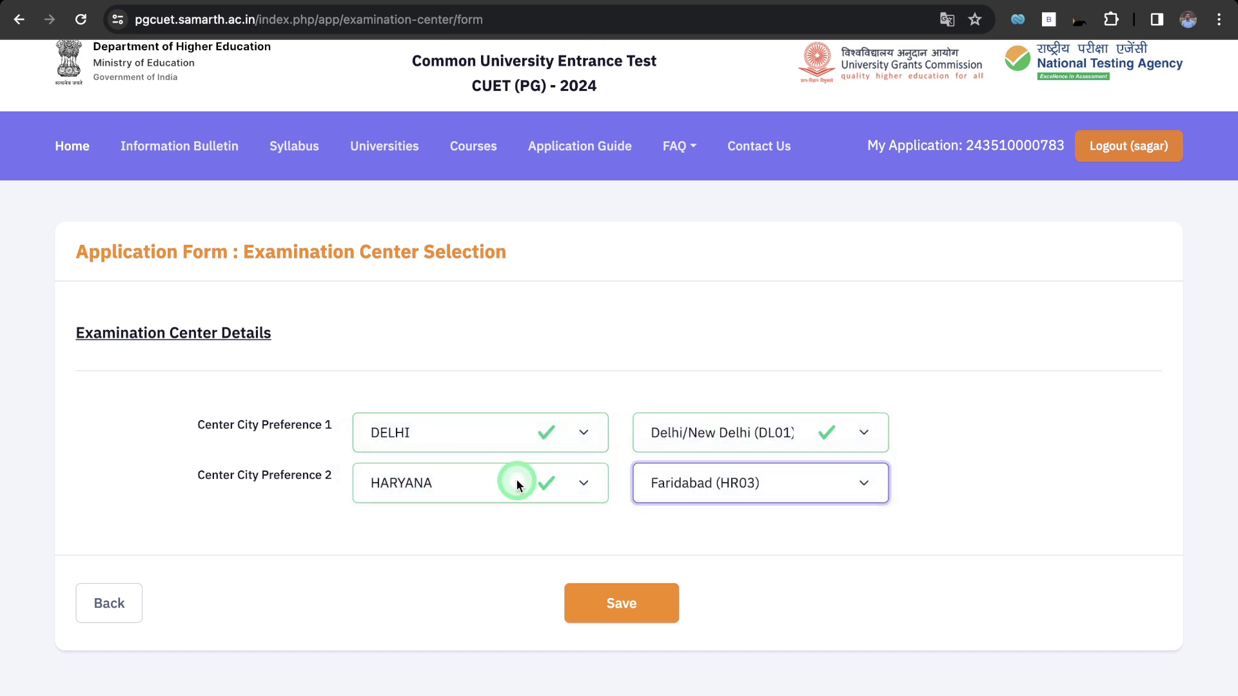
left_click(467, 484)
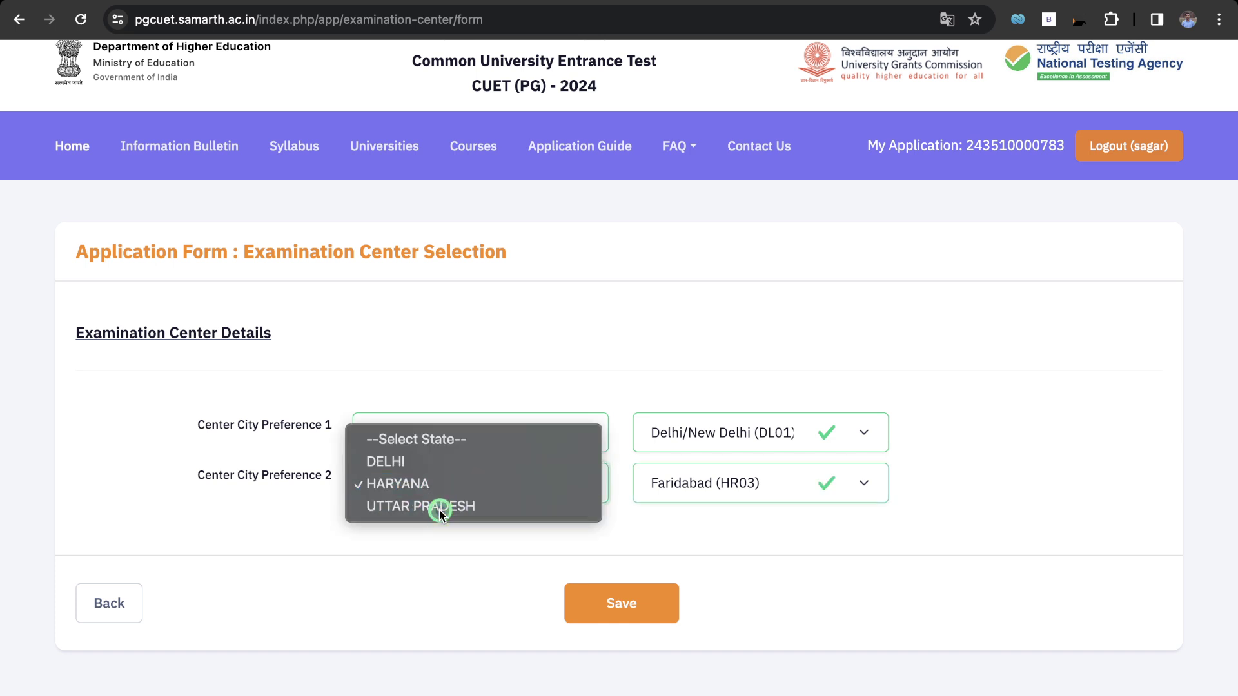
left_click(439, 505)
left_click(700, 493)
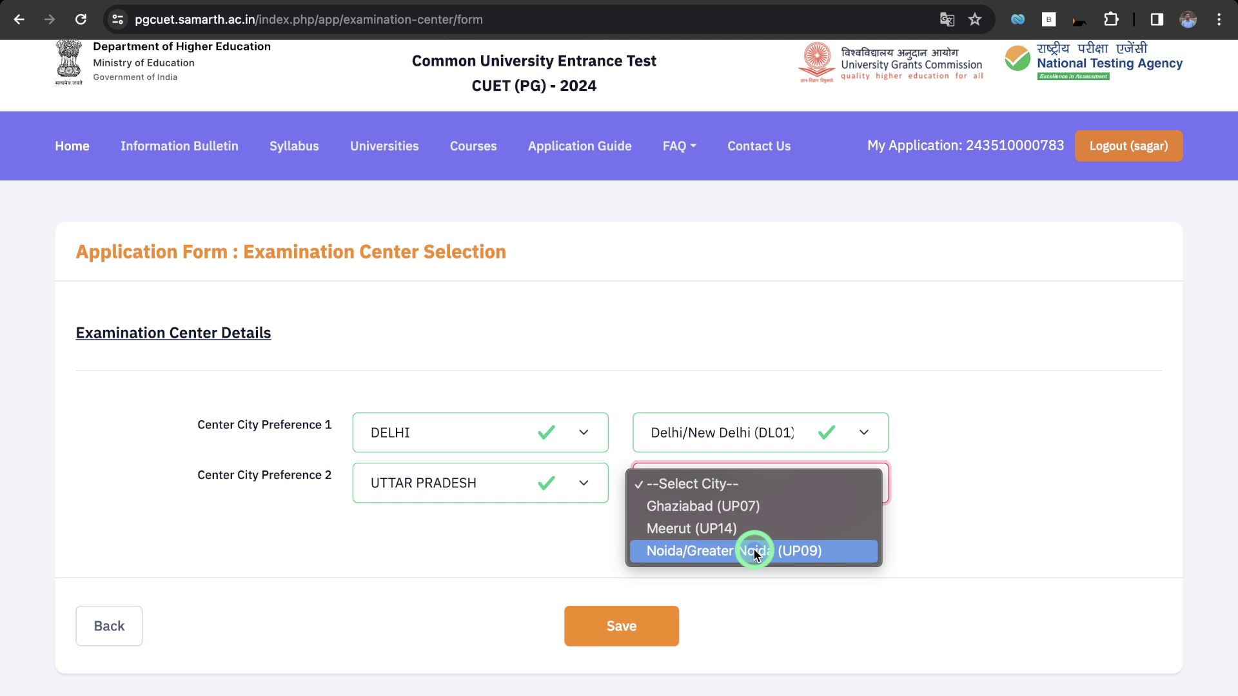
left_click(544, 477)
Restore Preference 2 to HARYANA, Faridabad (HR03) and save the centre preferences.
left_click(521, 488)
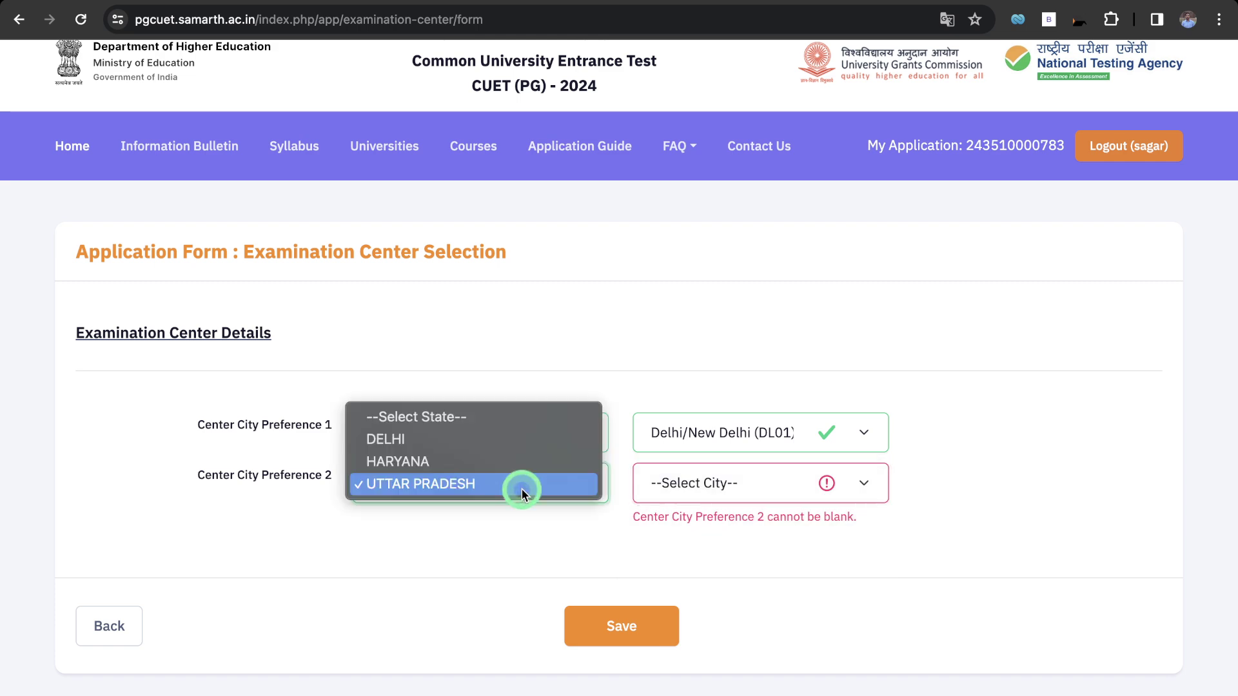
left_click(459, 462)
left_click(684, 492)
left_click(699, 506)
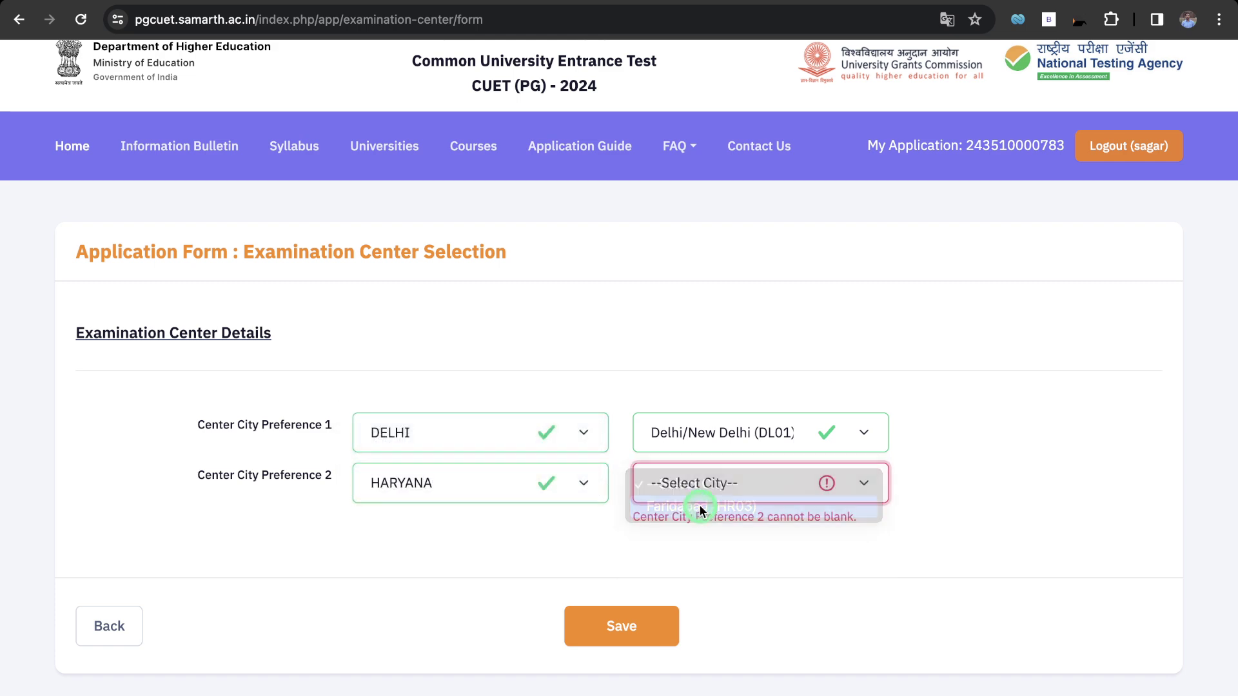
left_click(632, 623)
Move on to the University / Programme Selection section and reopen the programme form for editing.
scroll(632, 623, "down", 5)
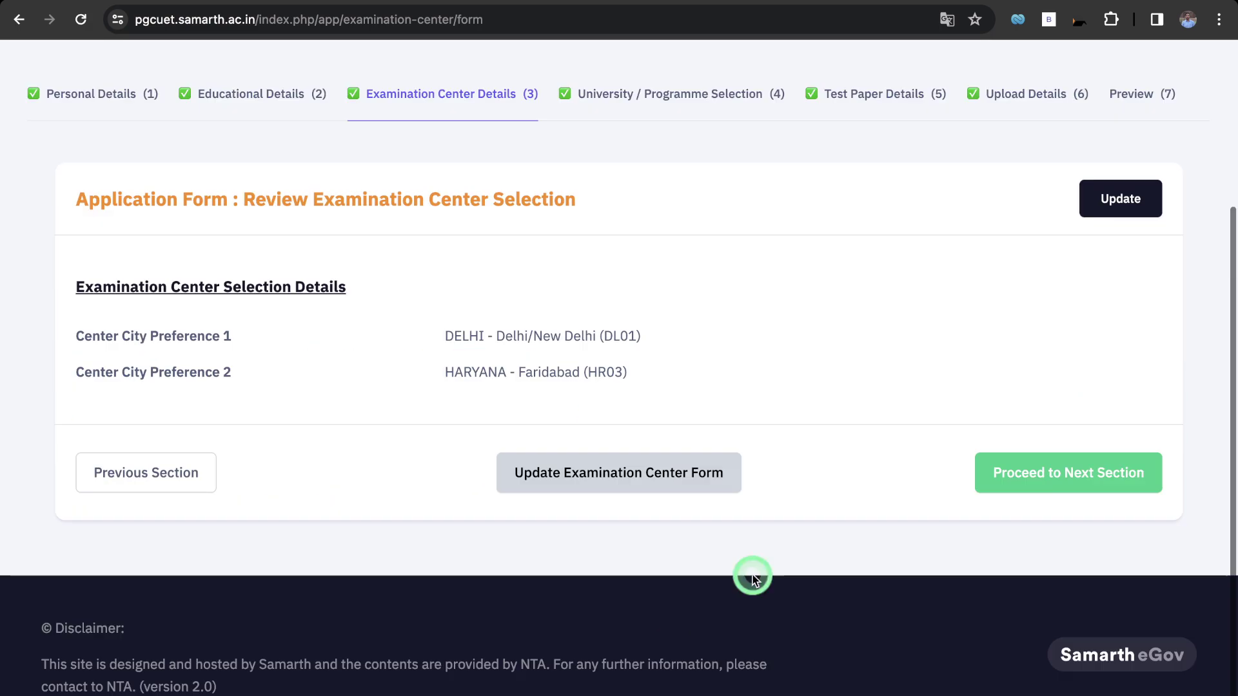
left_click(1070, 470)
scroll(473, 684, "down", 10)
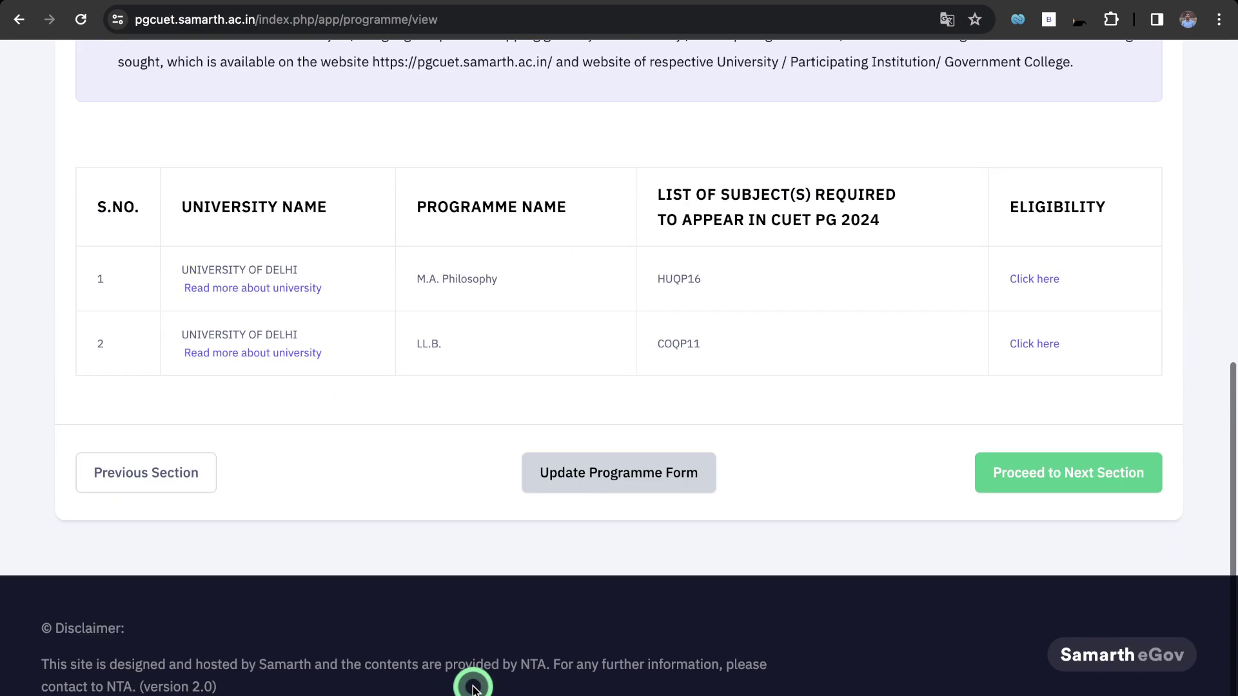
left_click(608, 475)
scroll(410, 426, "down", 5)
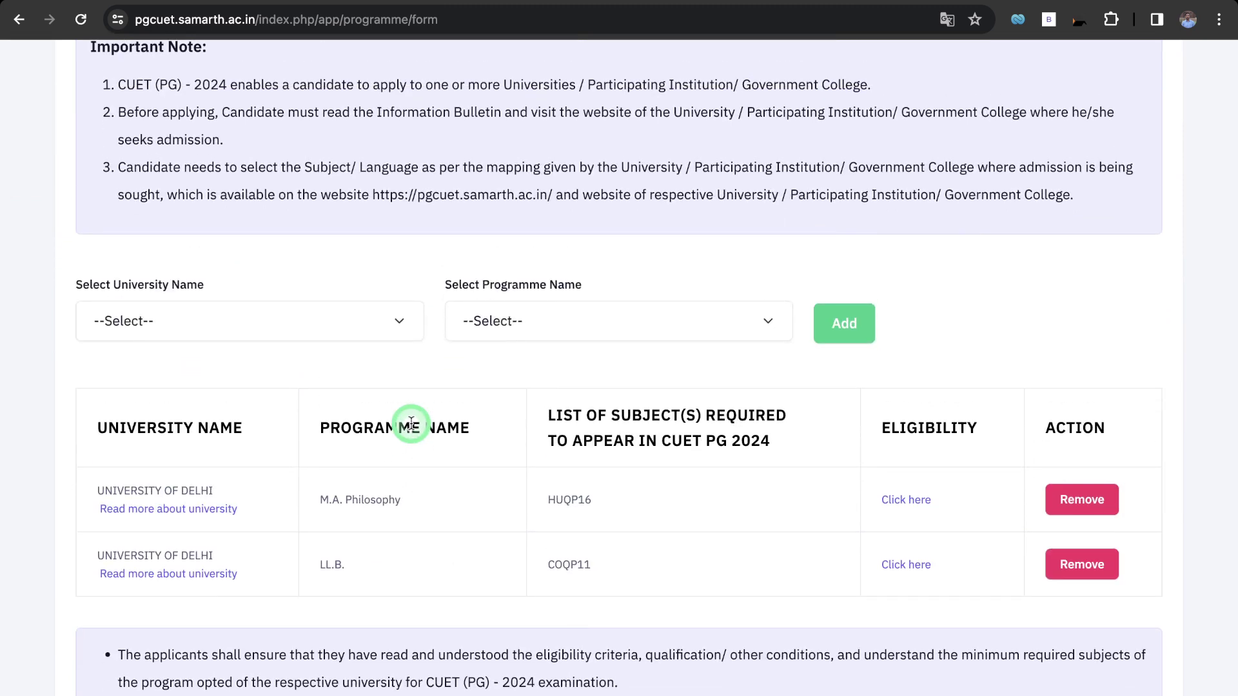
Remove the M.A. Philosophy and LL.B. programmes from the selection.
left_click(1084, 503)
left_click(1054, 515)
scroll(387, 458, "up", 3)
scroll(386, 456, "up", 3)
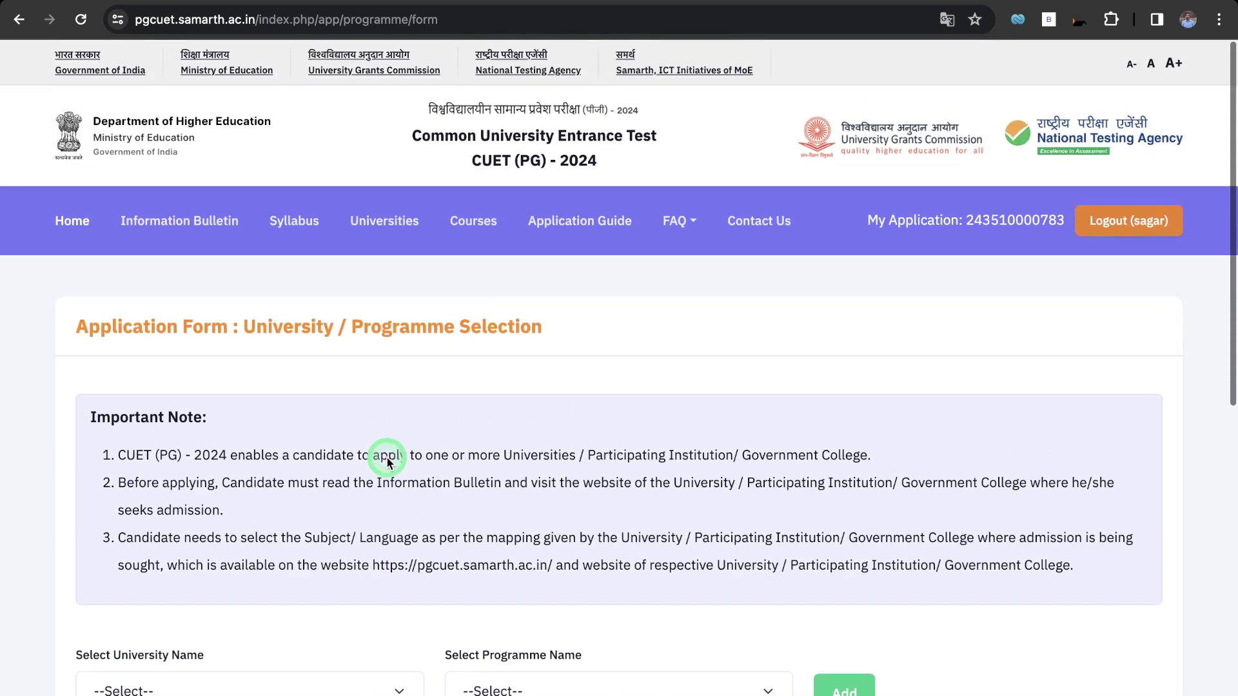
scroll(386, 456, "down", 1)
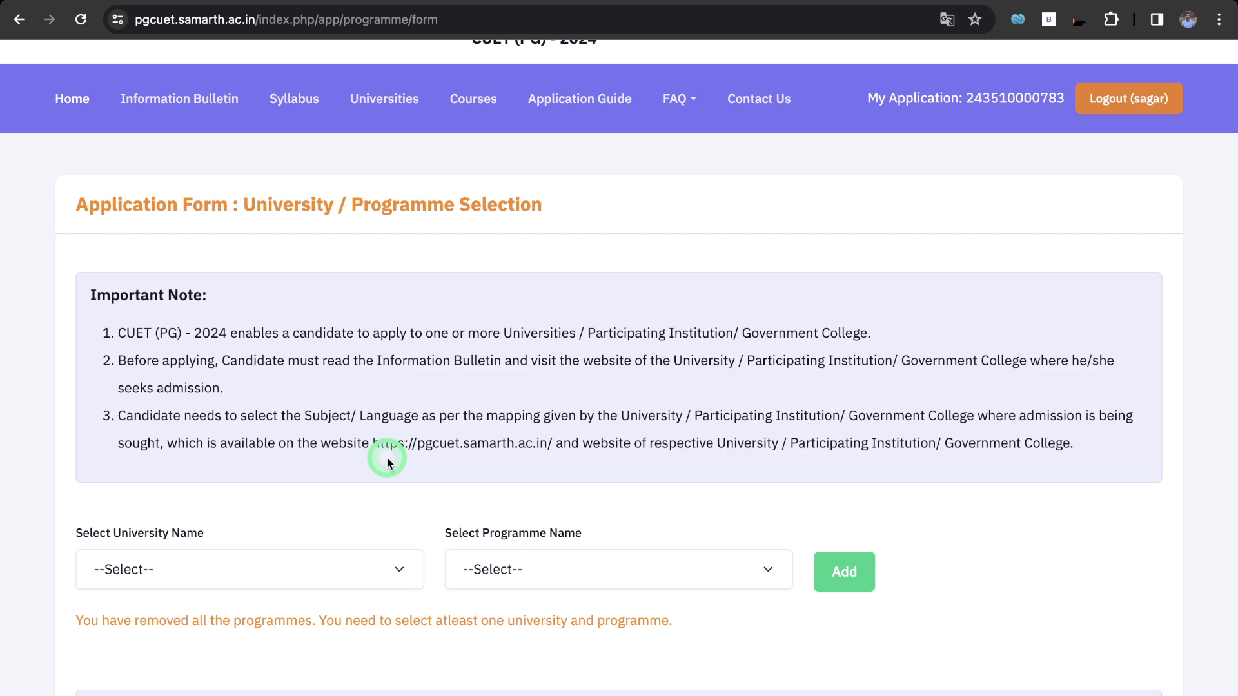
scroll(385, 457, "down", 3)
Browse the university list, then close it without choosing one.
left_click(349, 405)
scroll(298, 616, "down", 10)
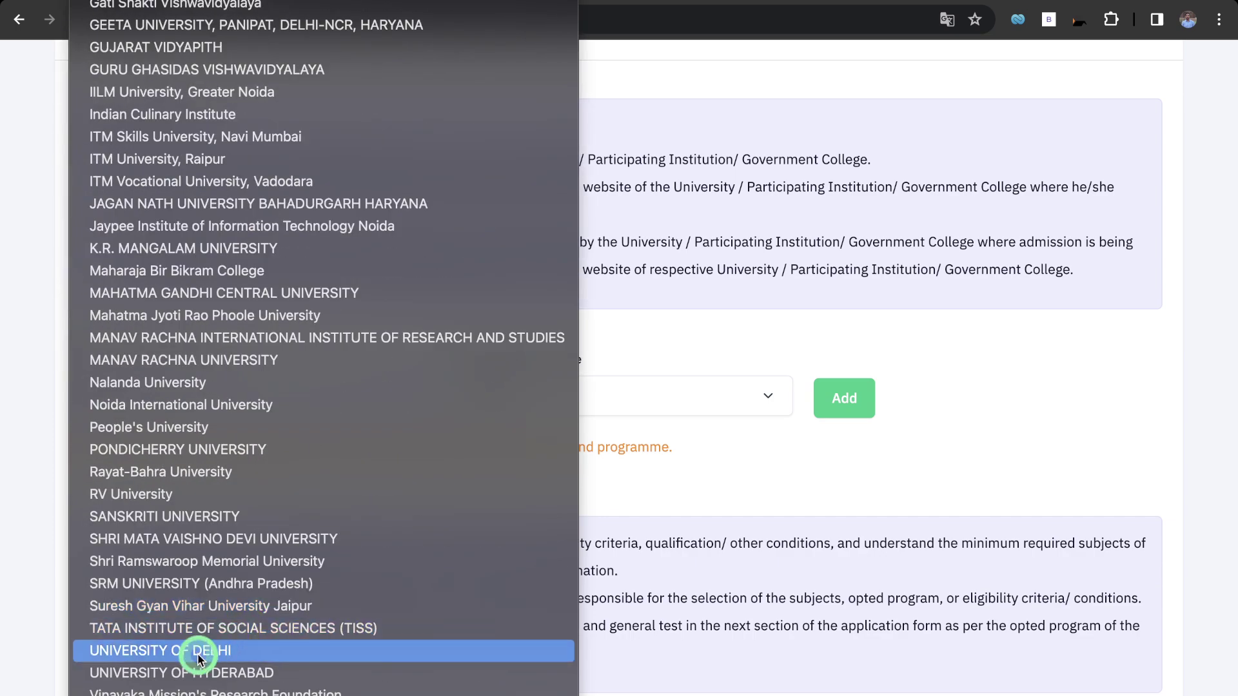
scroll(260, 531, "up", 5)
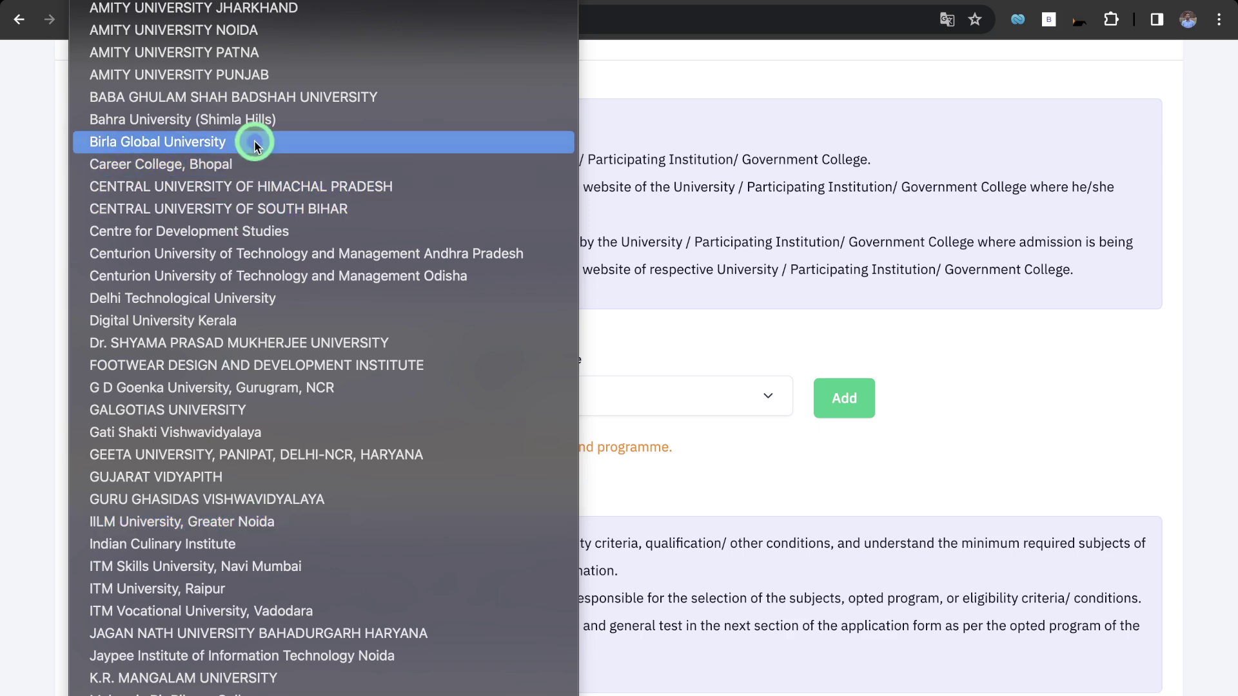
scroll(202, 416, "down", 3)
scroll(201, 415, "down", 4)
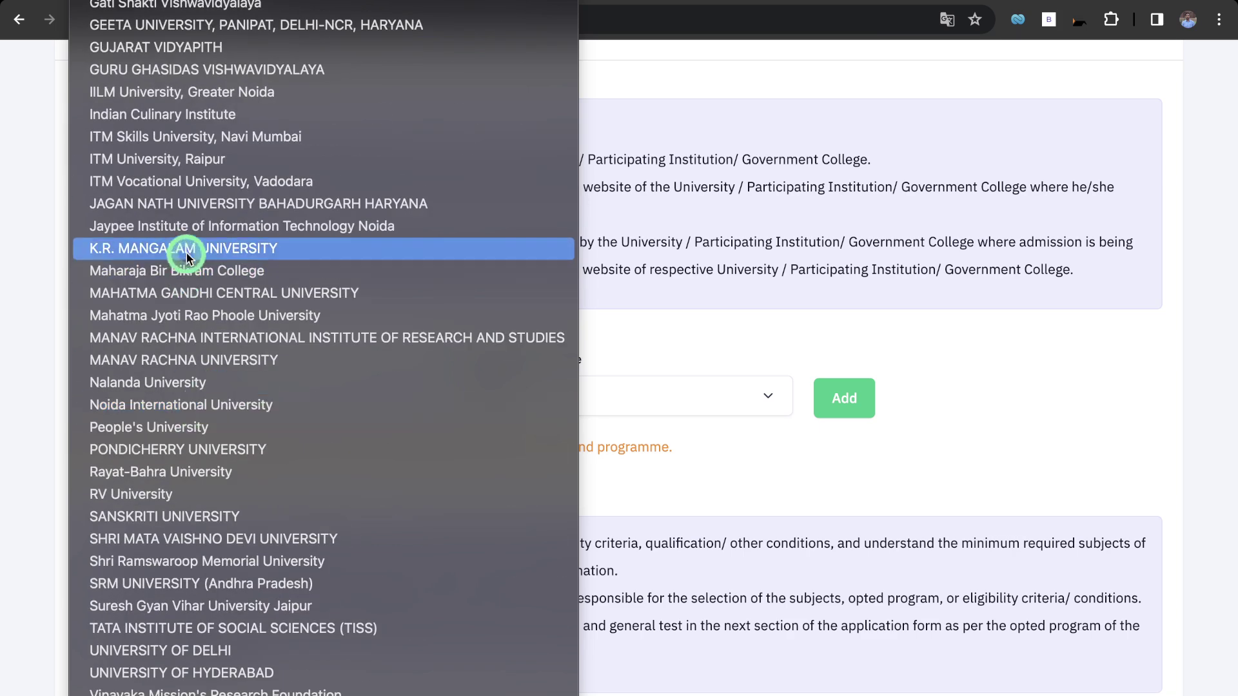
scroll(166, 513, "up", 5)
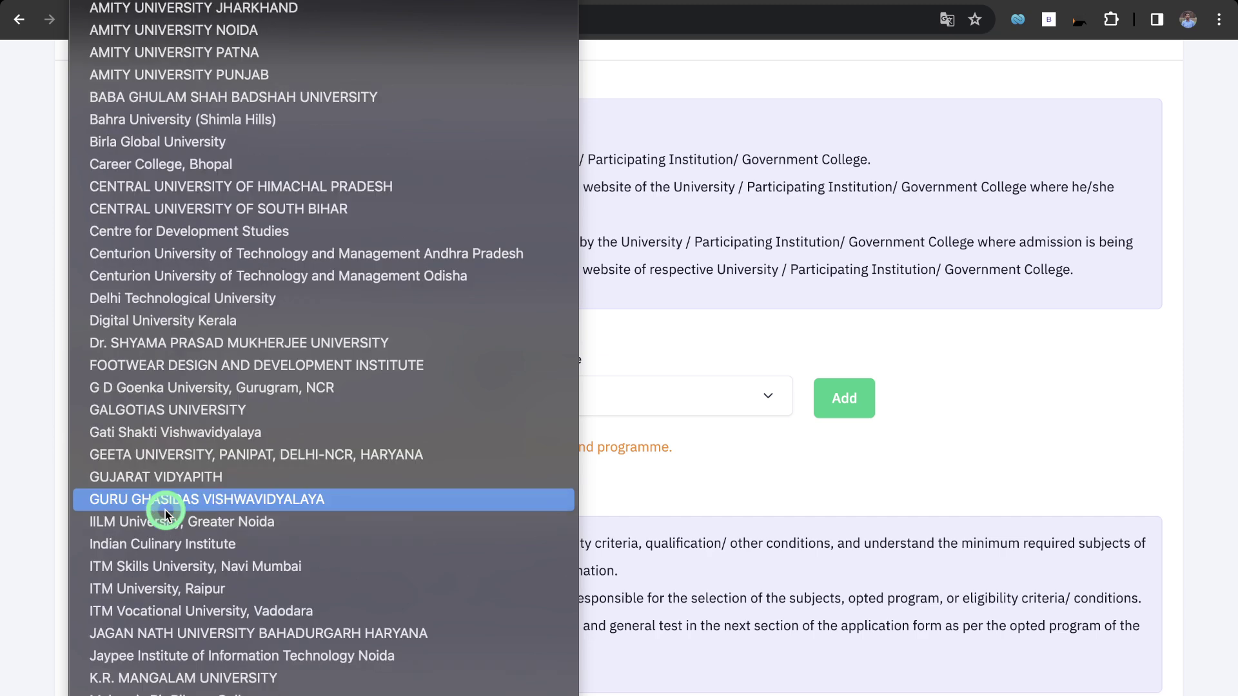
left_click(682, 338)
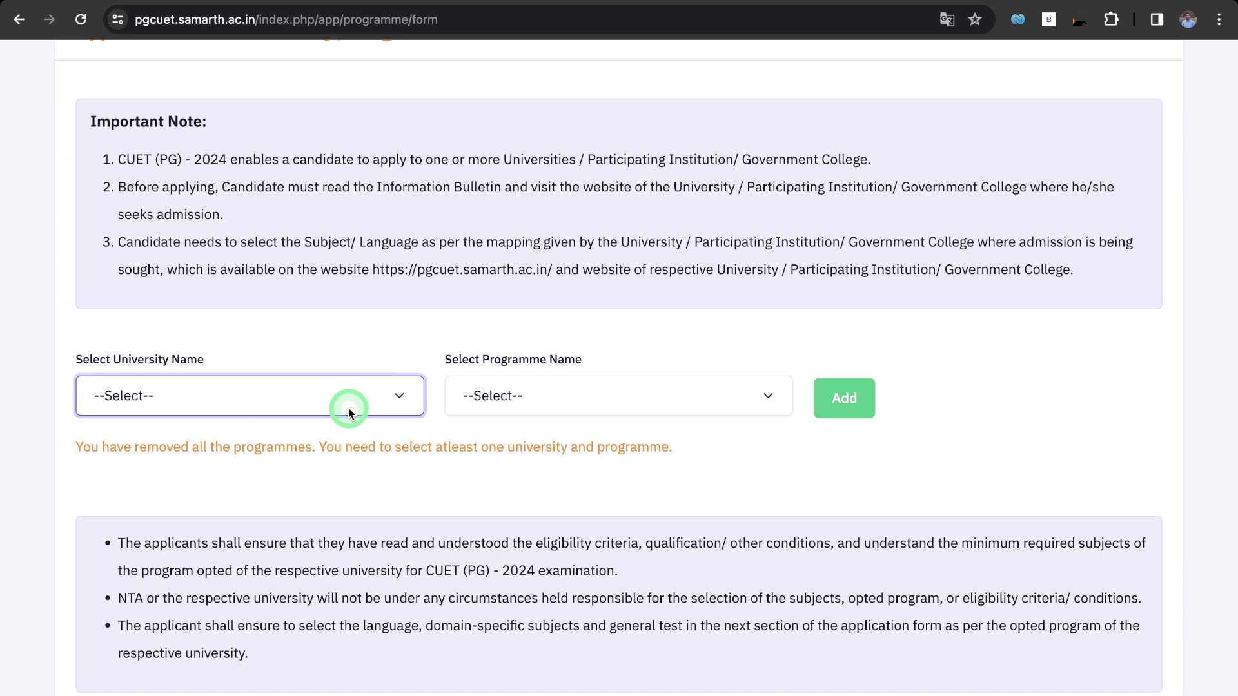
Select UNIVERSITY OF DELHI as the university and view its programme list.
left_click(348, 412)
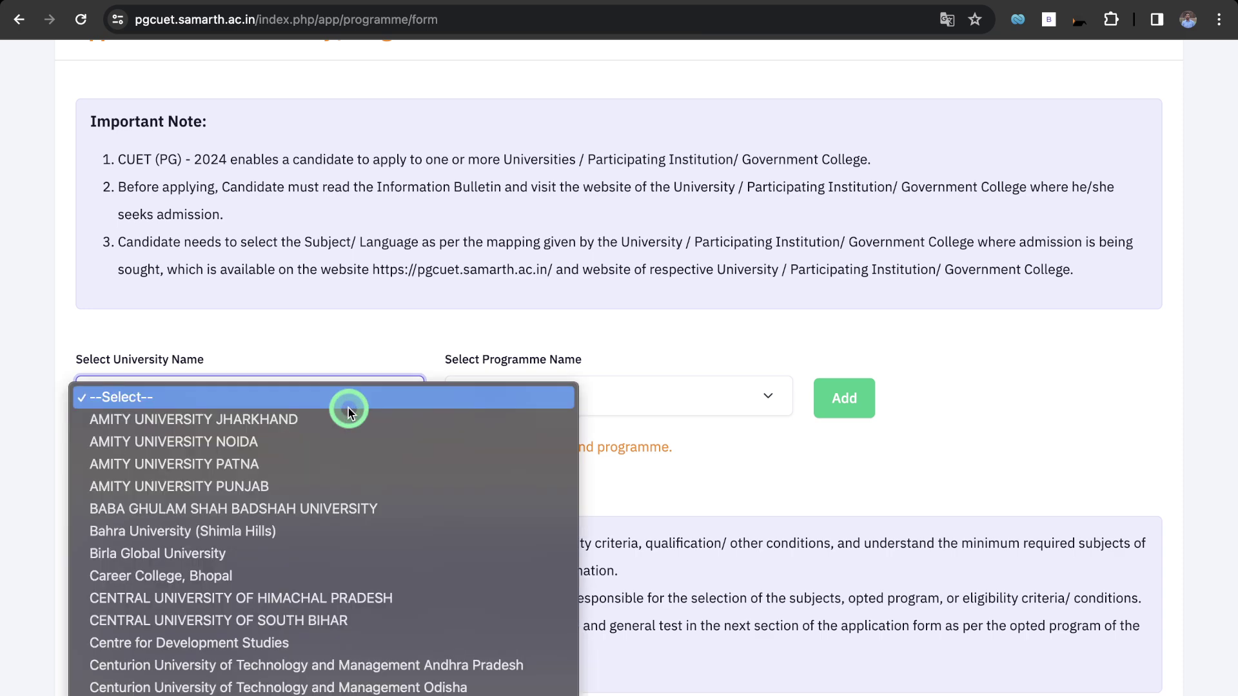
scroll(290, 477, "down", 10)
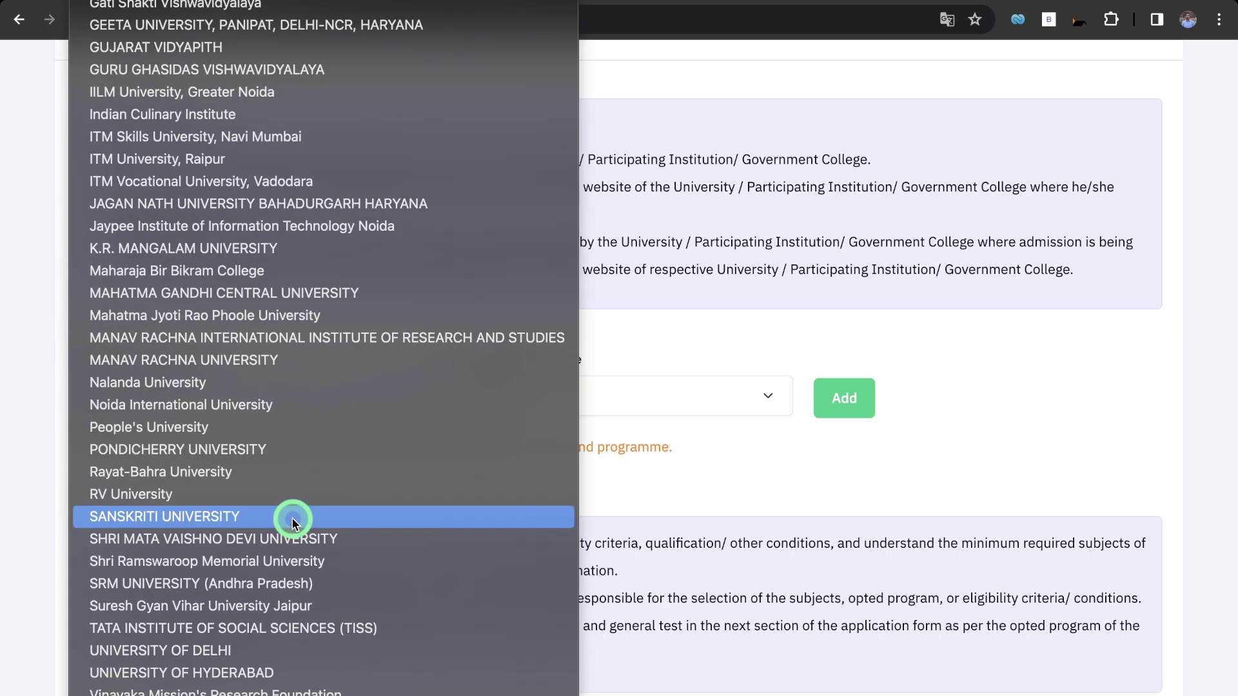
left_click(200, 651)
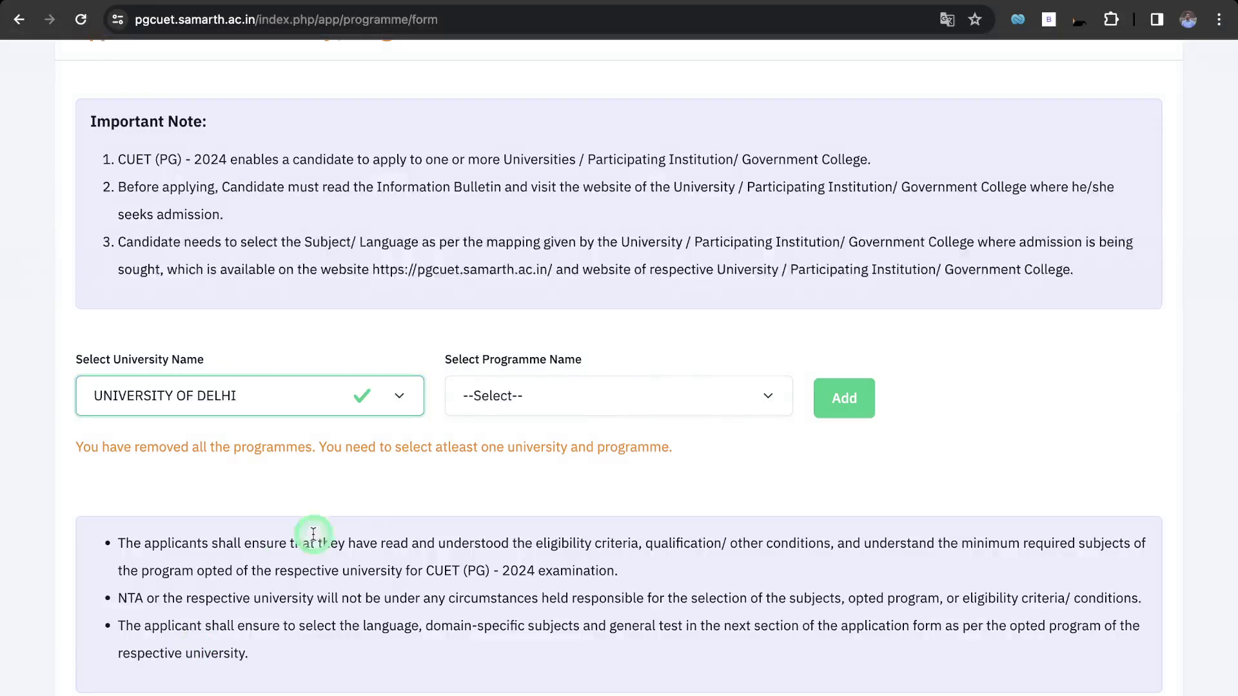
left_click(548, 394)
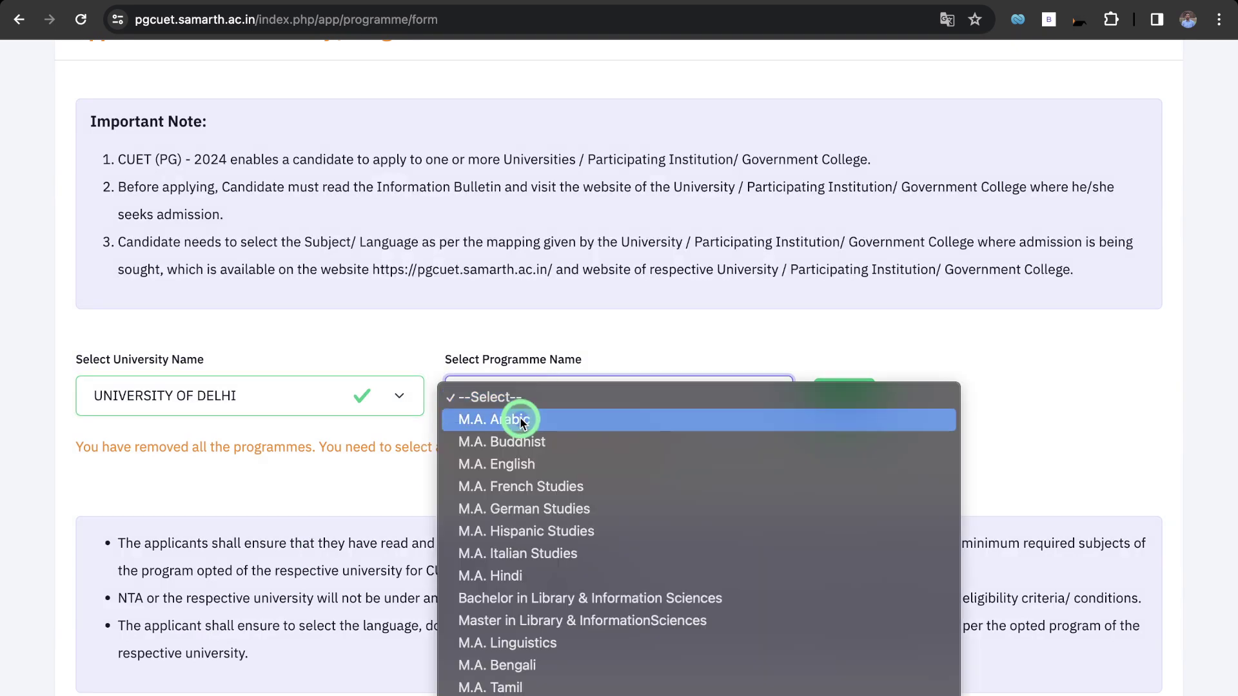
scroll(531, 512, "down", 10)
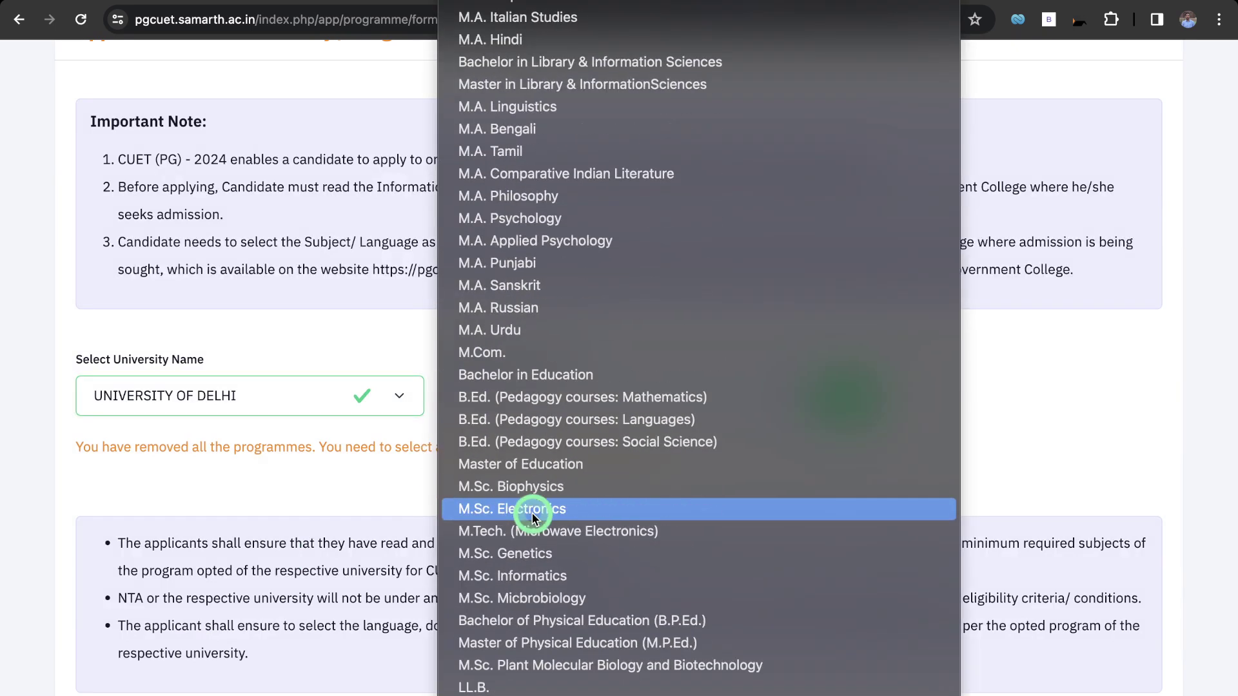